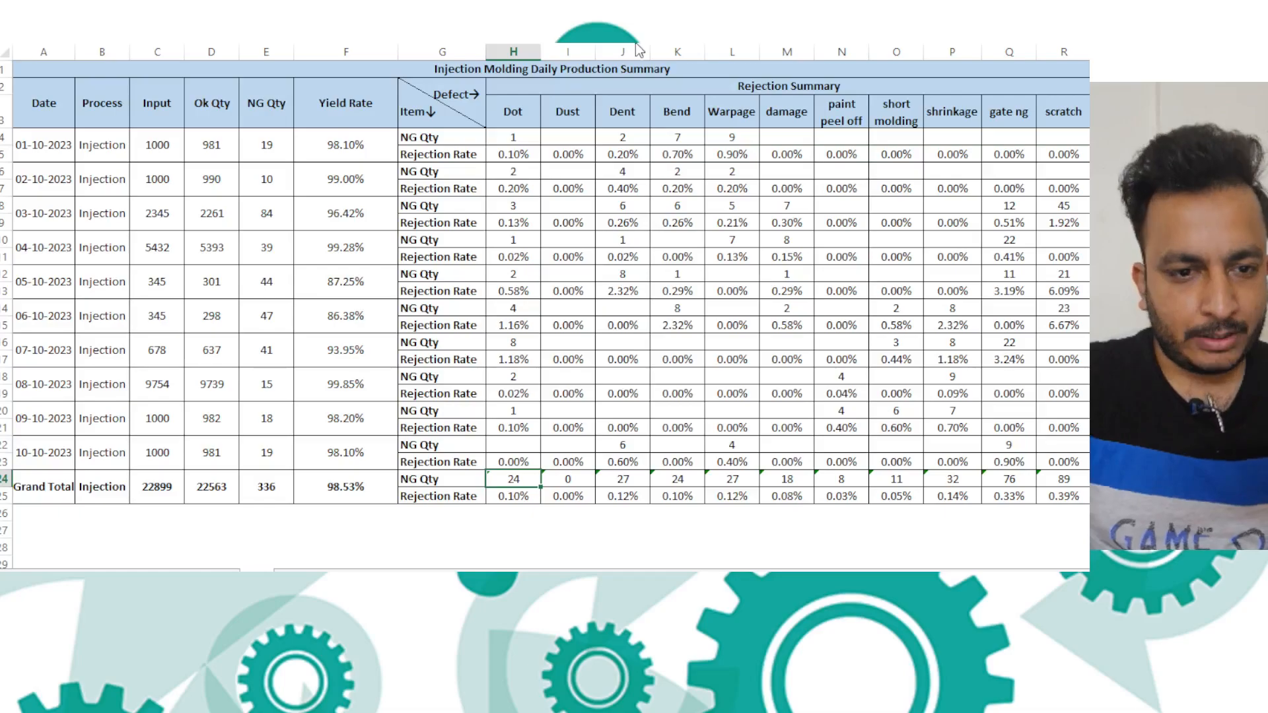
# Format the Dot column's grand-total NG quantity in H24 as a number with two decimals
pyautogui.hotkey('ctrl', 'shift', '1')
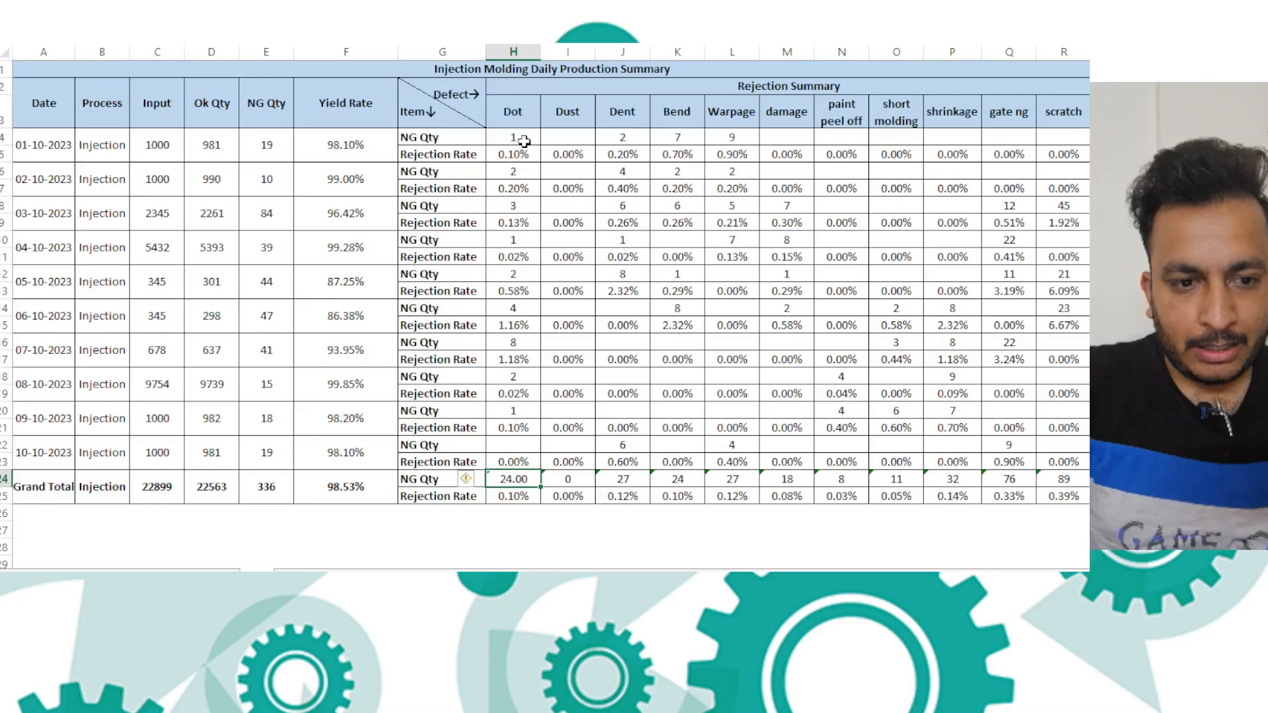
pyautogui.moveTo(523, 141); pyautogui.dragTo(519, 460)
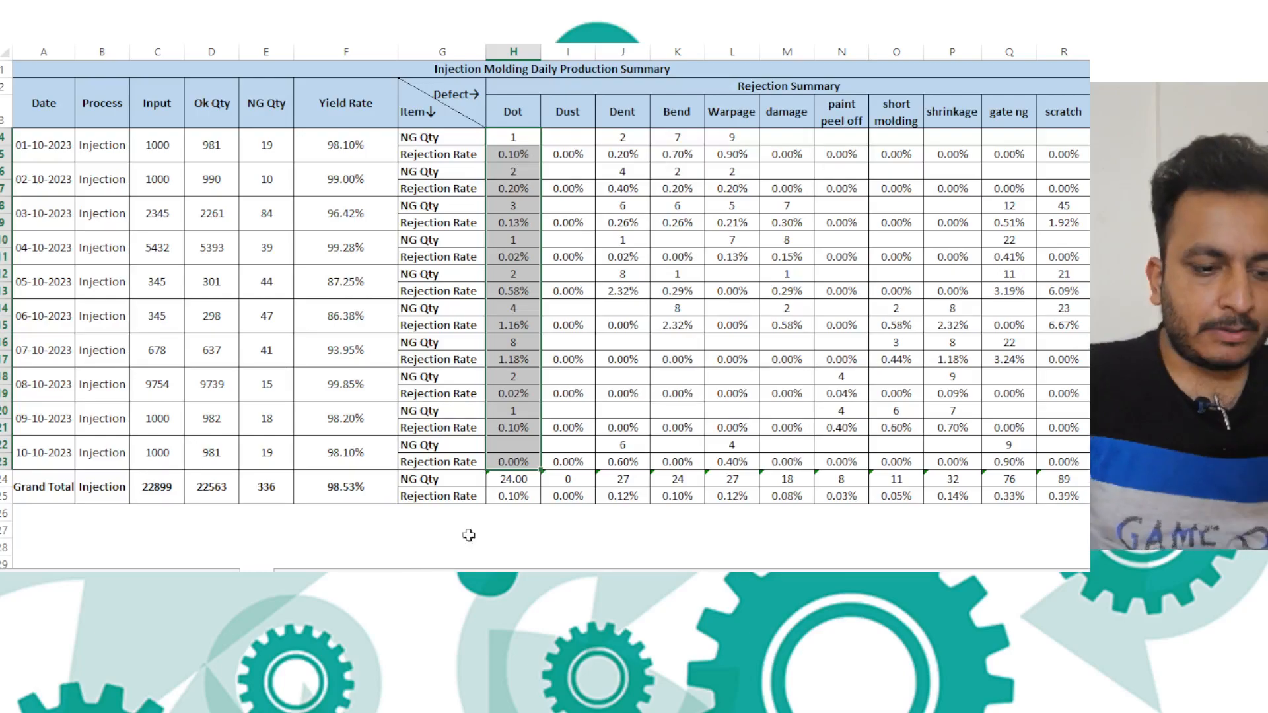
pyautogui.click(516, 484)
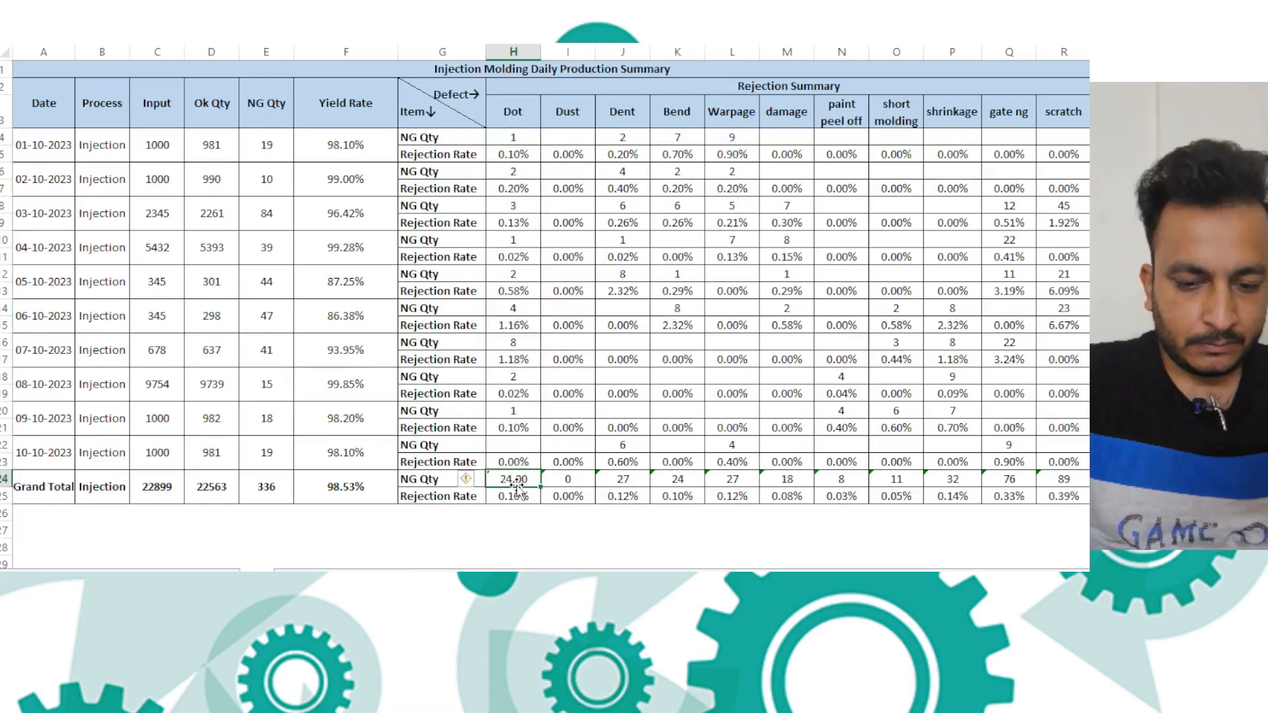
# Begin a SUMIFS formula in H24 with sum range H4:H23 and the absolute criteria range $G$4:$G$23
pyautogui.doubleClick(516, 482)
pyautogui.write('=sum')
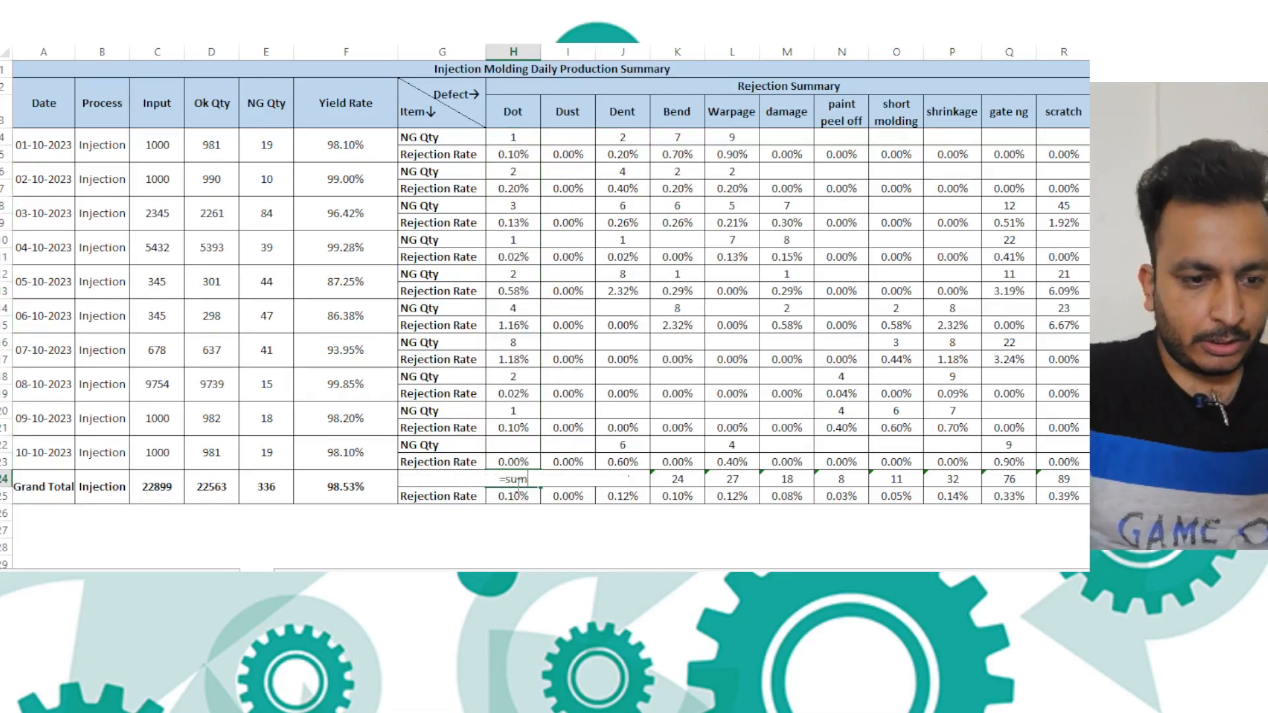
pyautogui.doubleClick(537, 526)
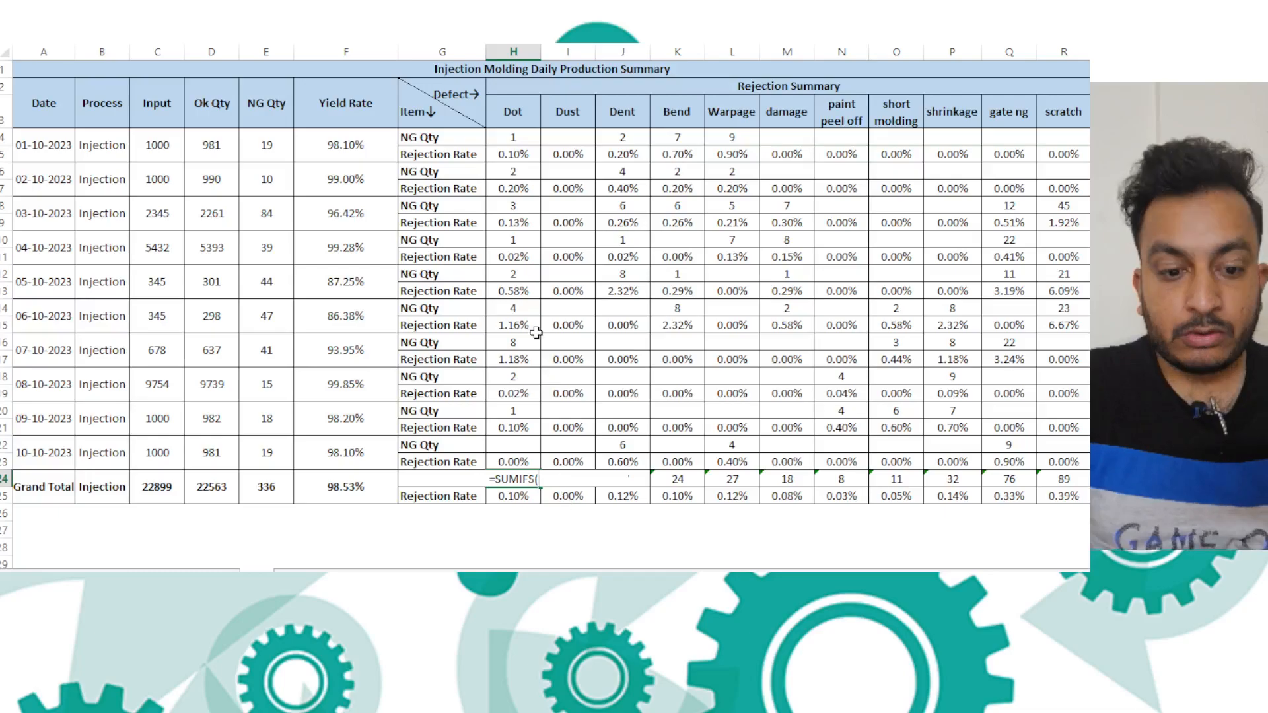
pyautogui.moveTo(513, 137); pyautogui.dragTo(503, 461)
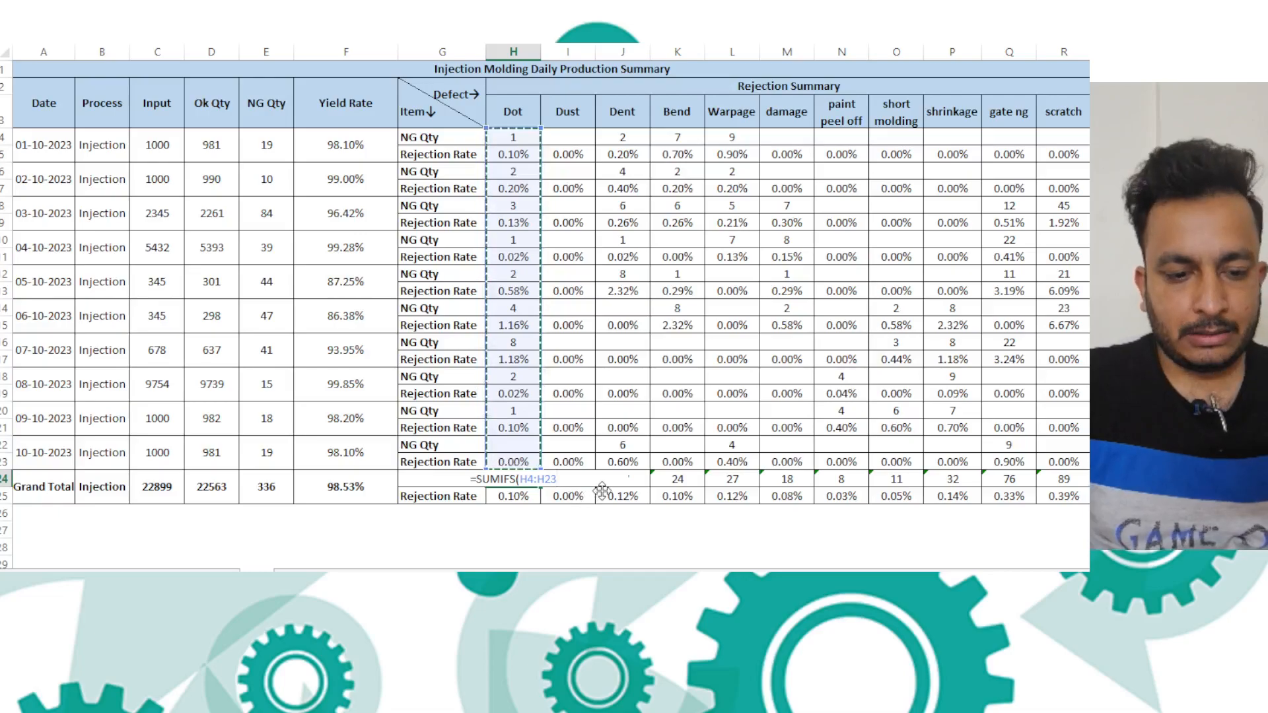
pyautogui.write(',')
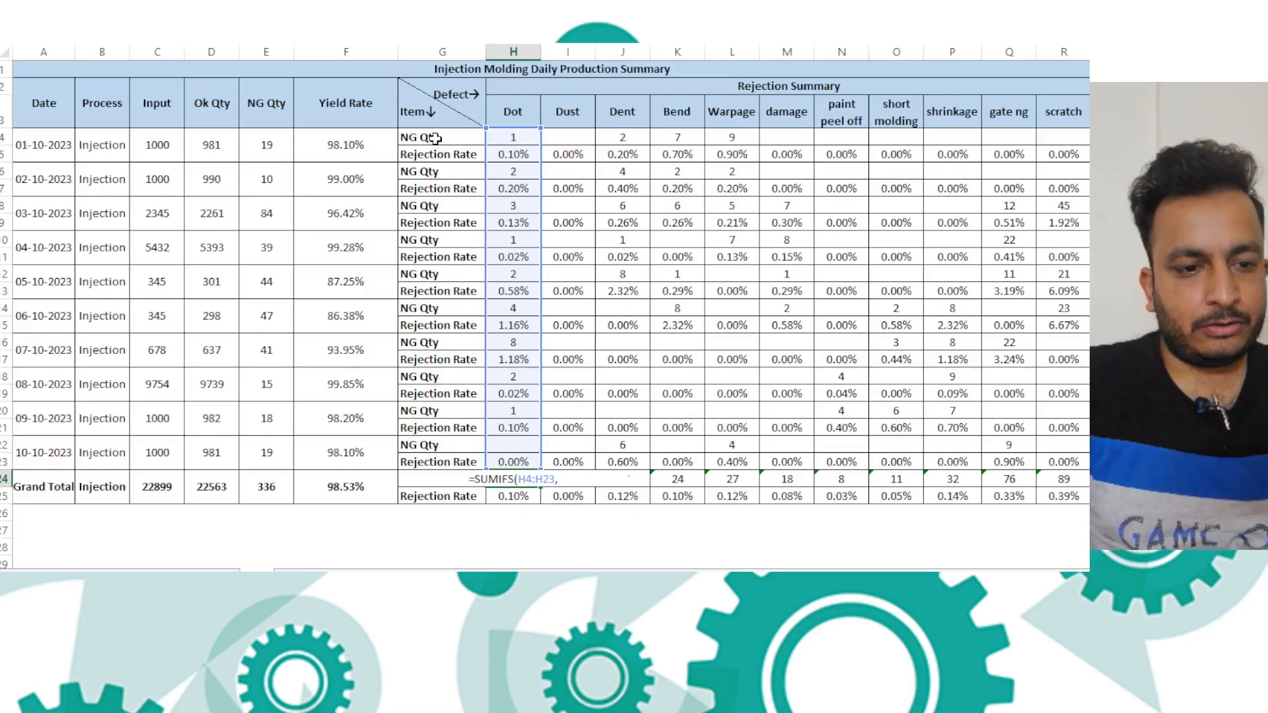
pyautogui.moveTo(435, 138); pyautogui.dragTo(443, 295)
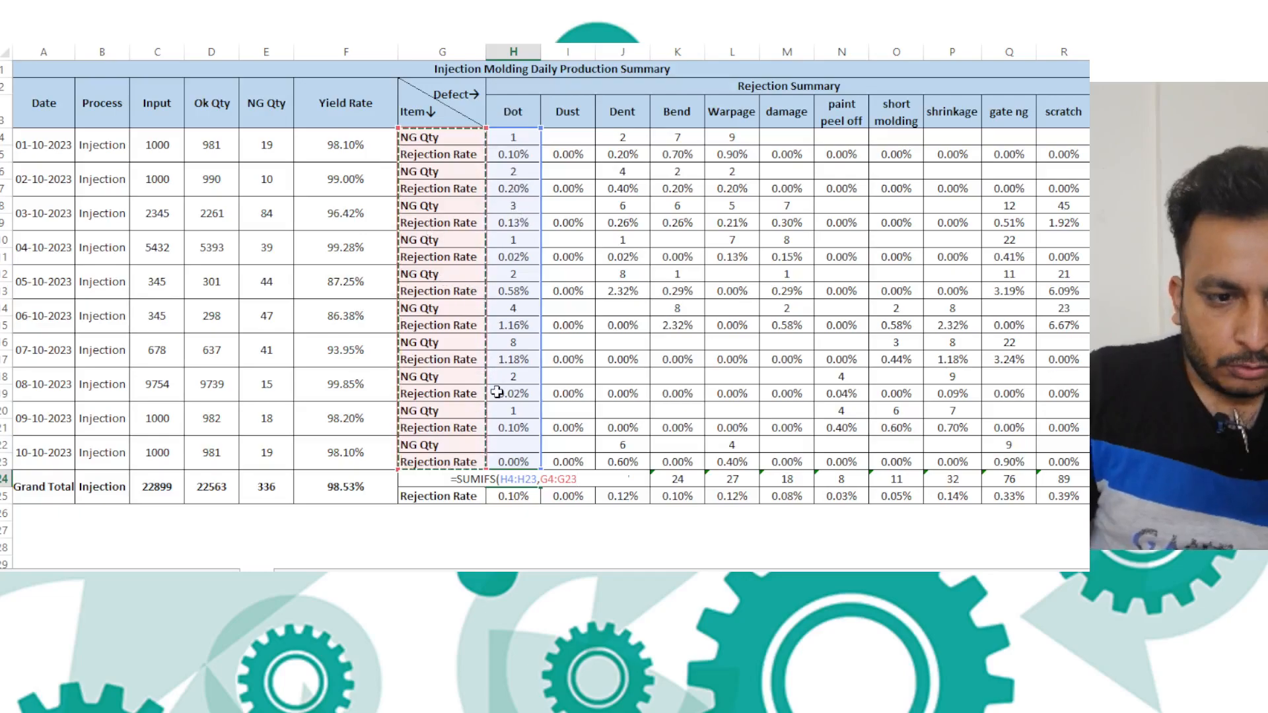
pyautogui.press('F4')
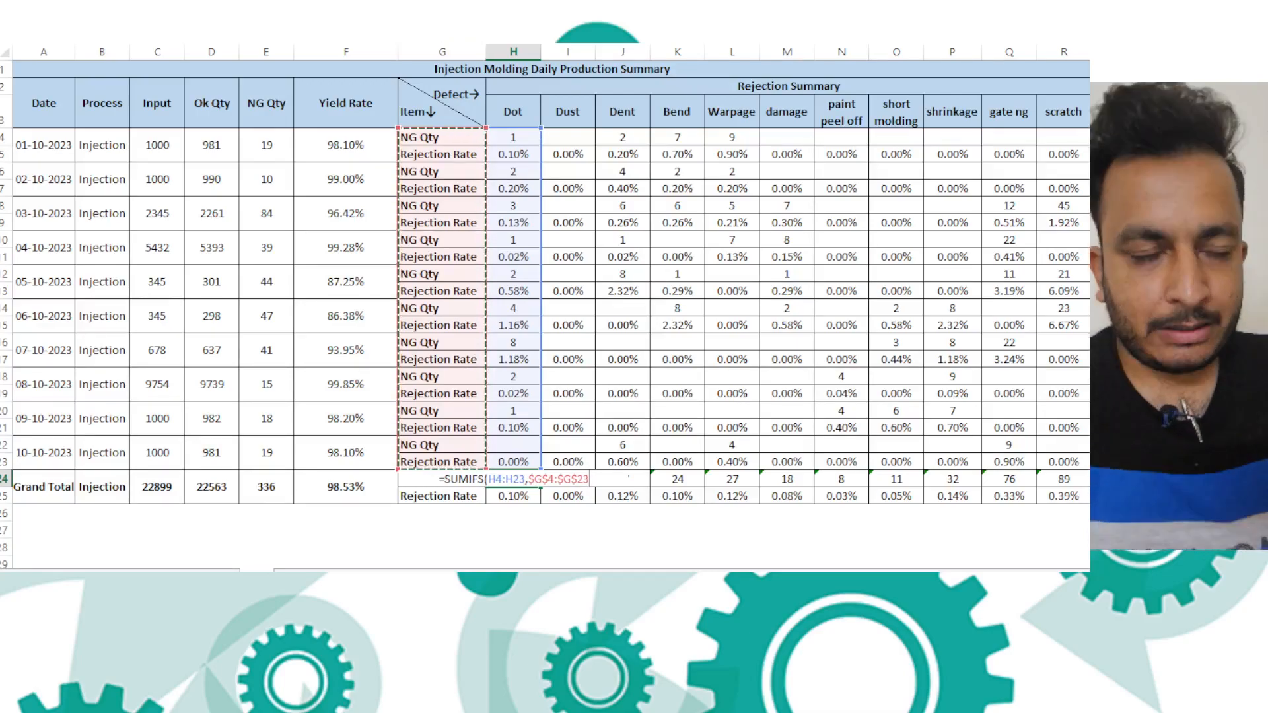
# Complete the SUMIFS formula in H24 with G25 as the criterion
pyautogui.write(',')
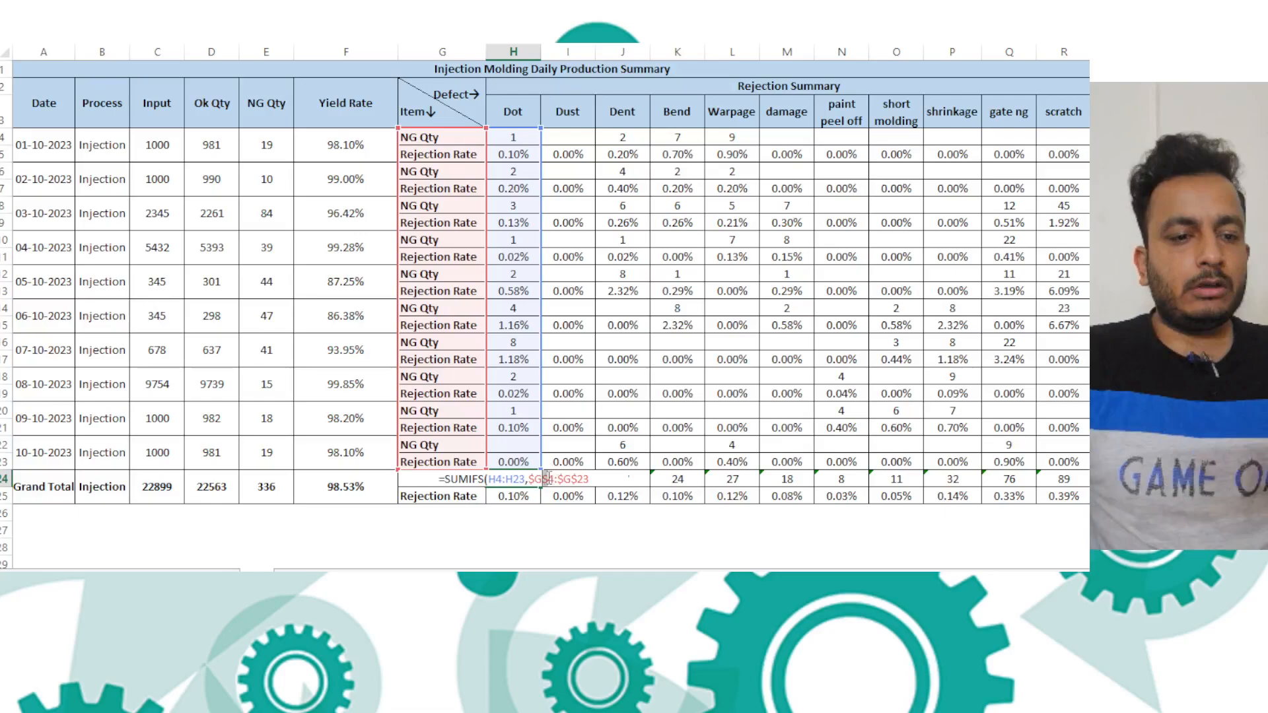
pyautogui.write(',')
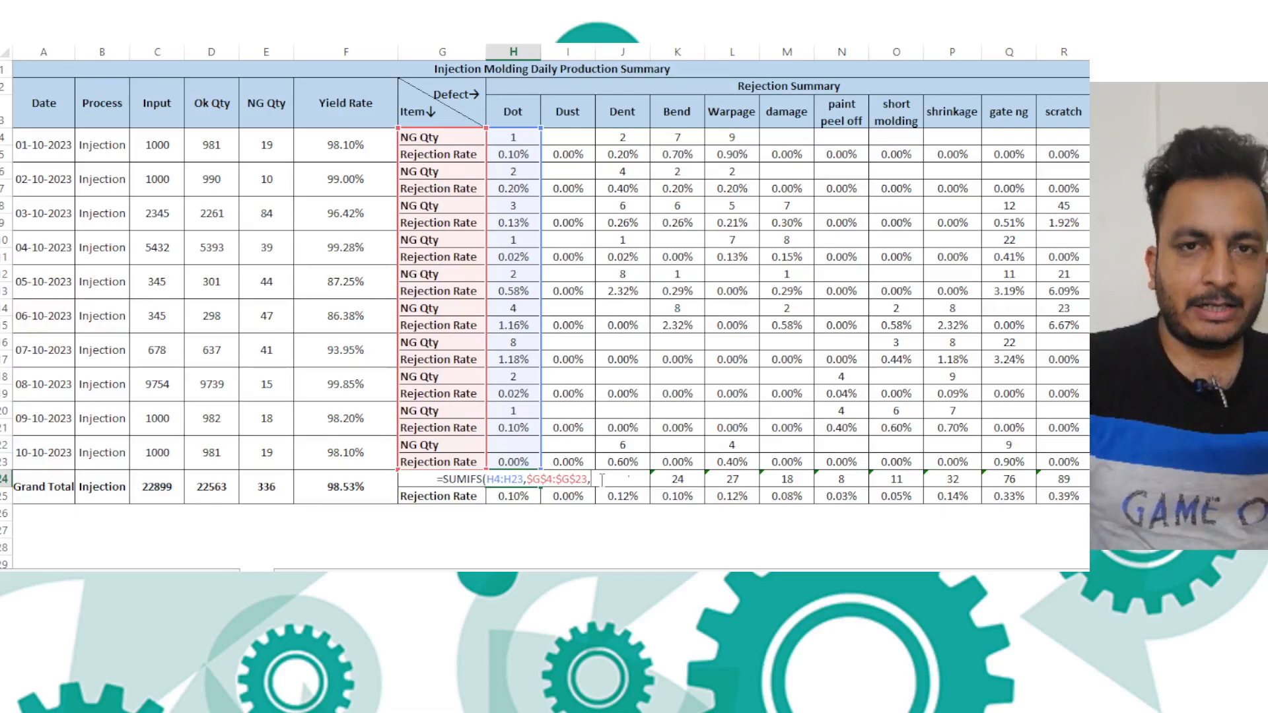
pyautogui.click(425, 137)
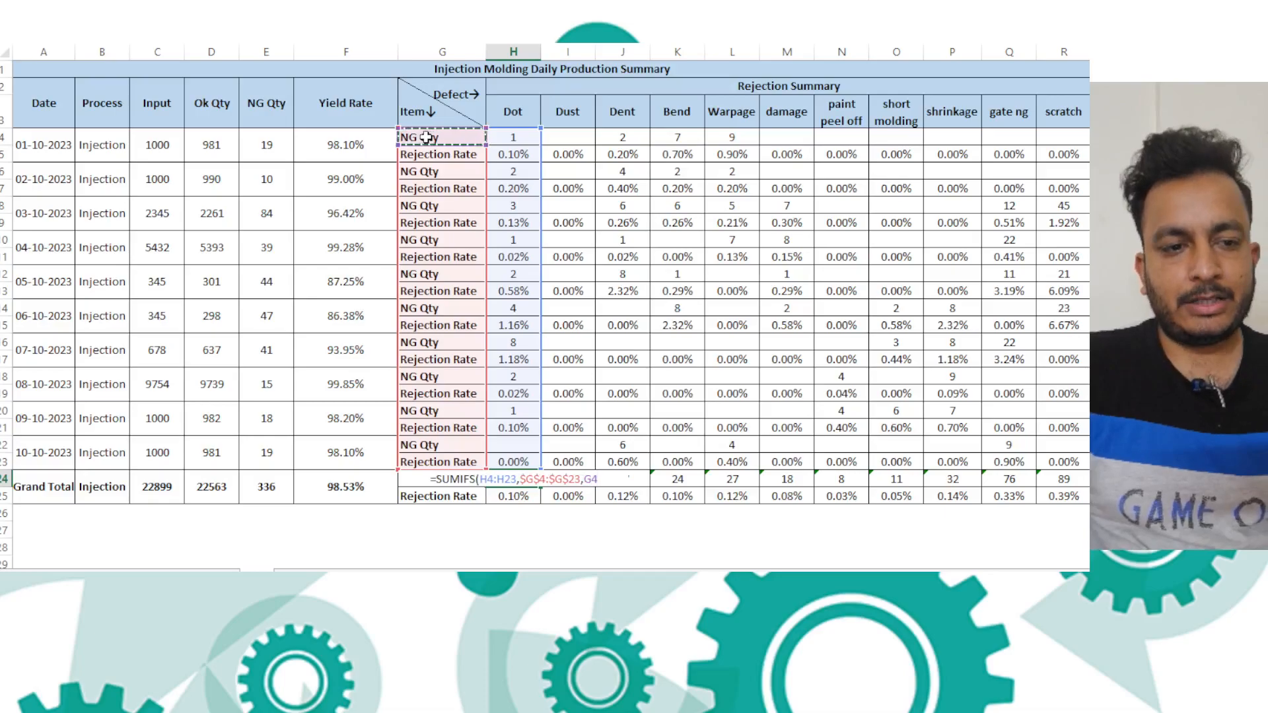
pyautogui.click(414, 491)
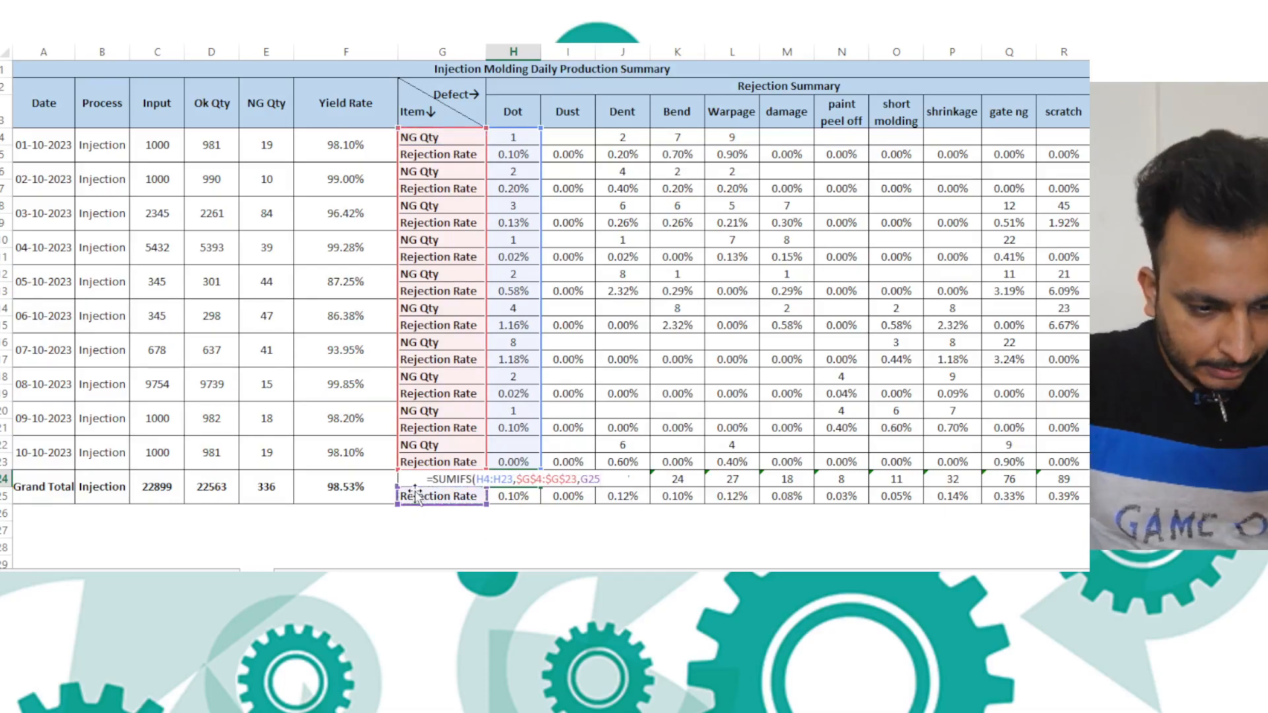
pyautogui.write(')')
pyautogui.hotkey('shift', 'Return')
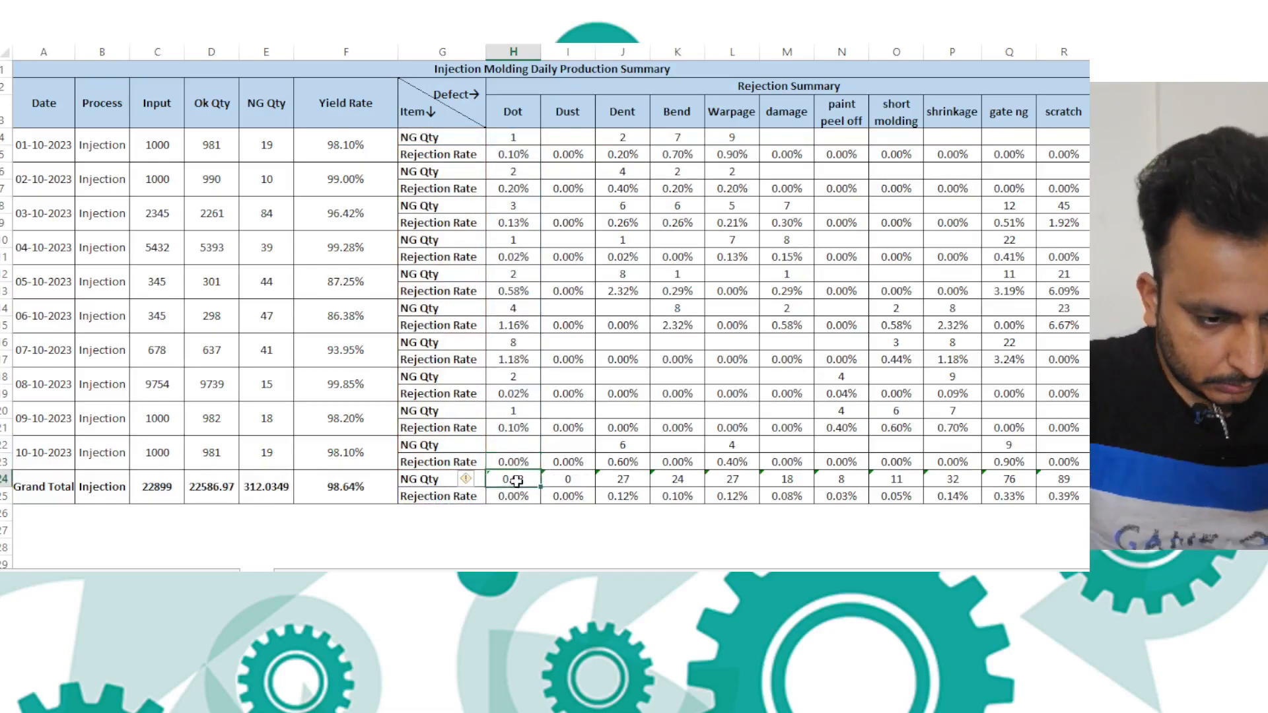
# Replace the criterion in H24's SUMIFS formula with the grand total's NG Qty label in G24
pyautogui.doubleClick(516, 480)
pyautogui.press('Escape')
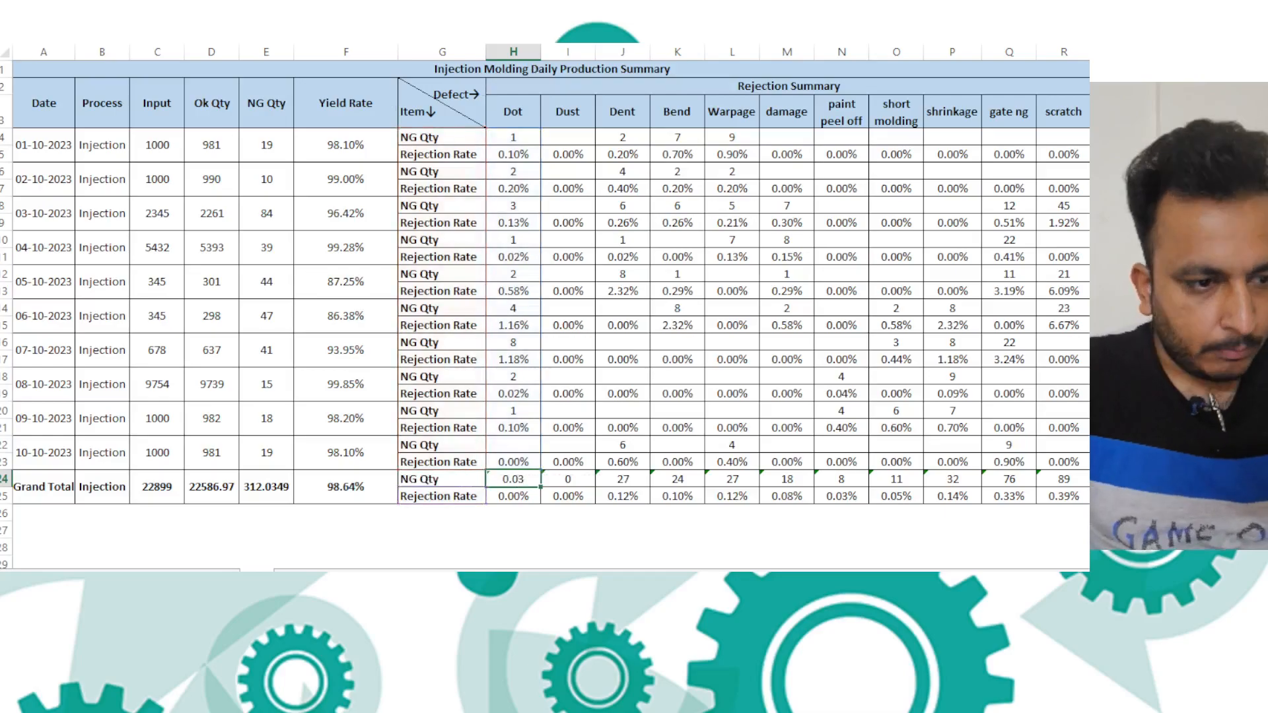
pyautogui.doubleClick(516, 479)
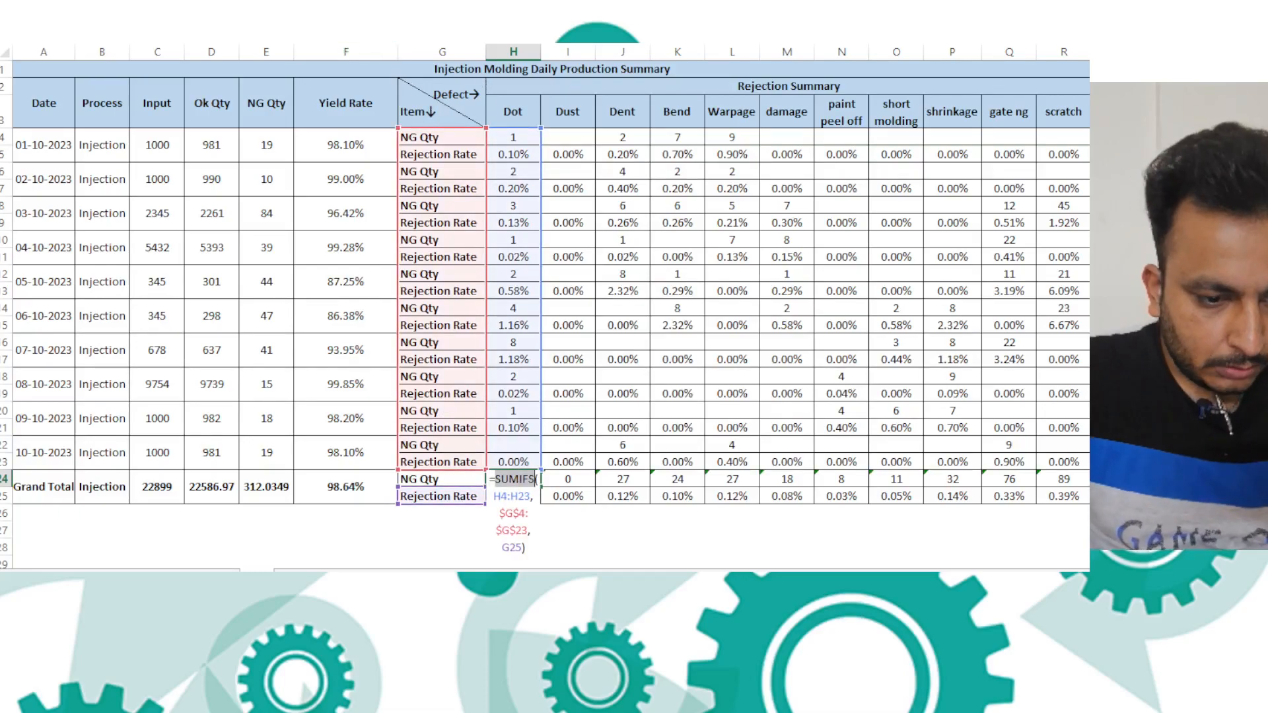
pyautogui.click(297, 34)
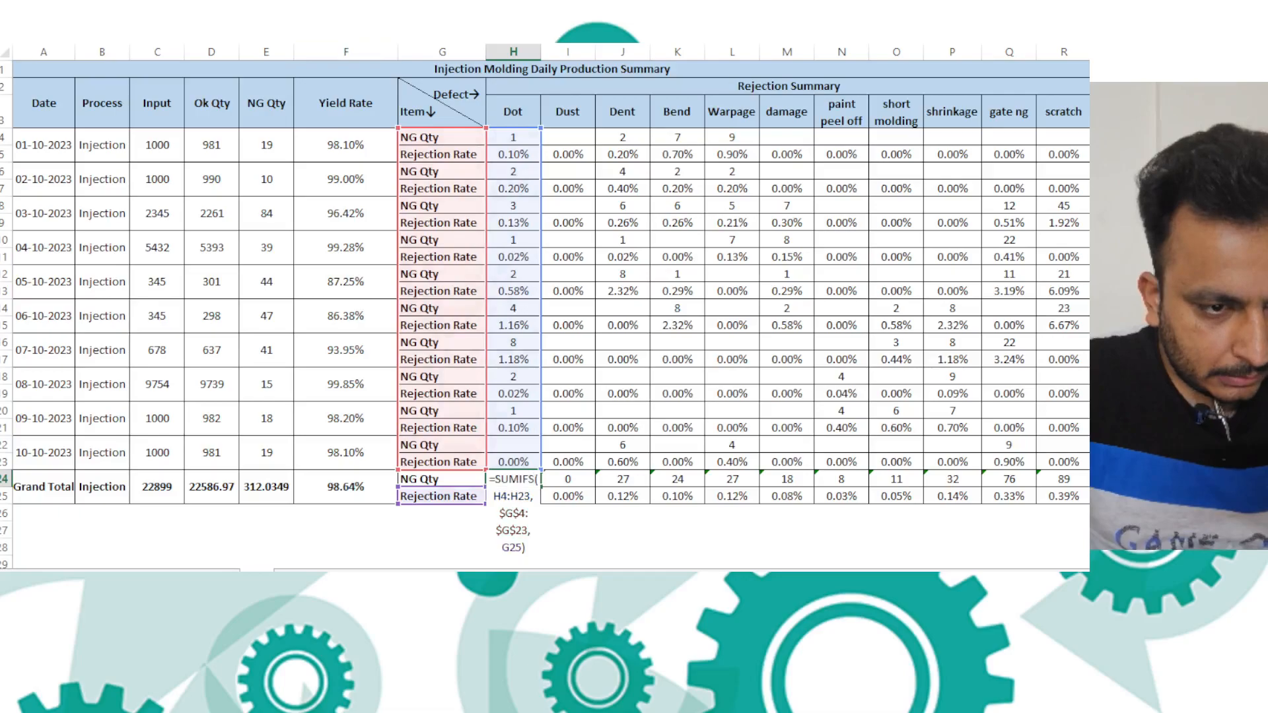
pyautogui.press('BackSpace')
pyautogui.press('BackSpace')
pyautogui.press('BackSpace')
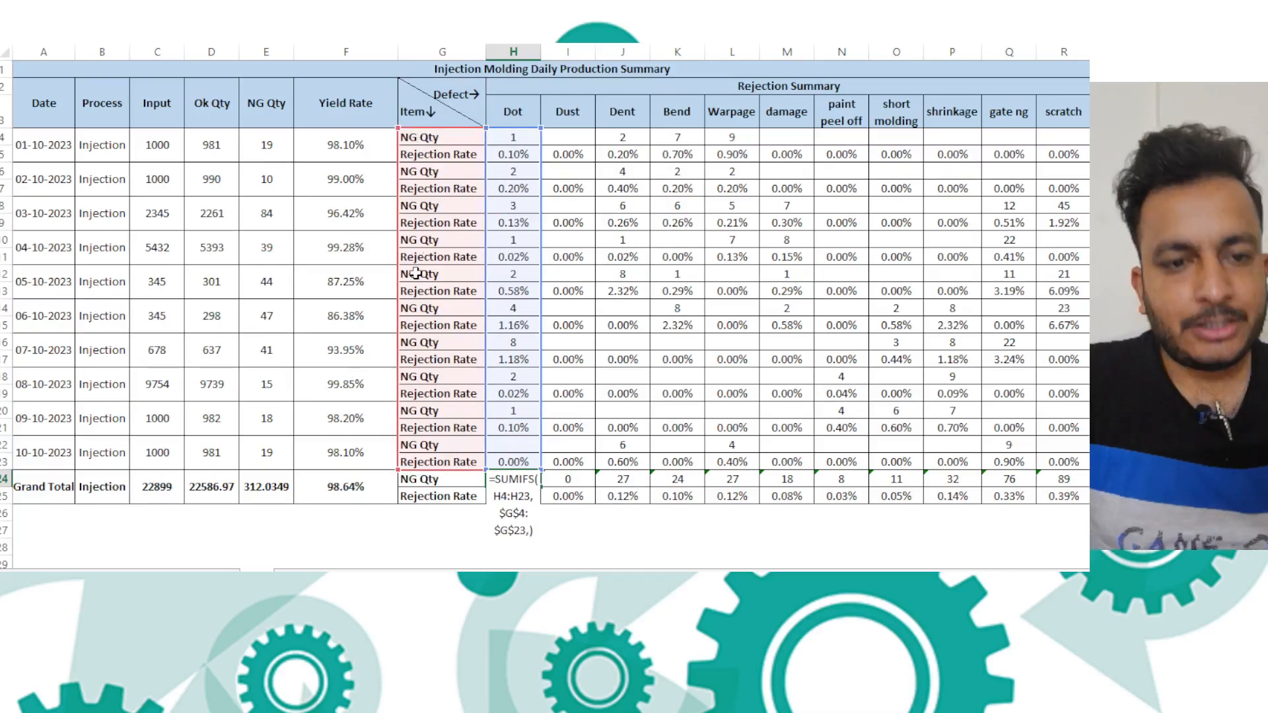
pyautogui.click(423, 478)
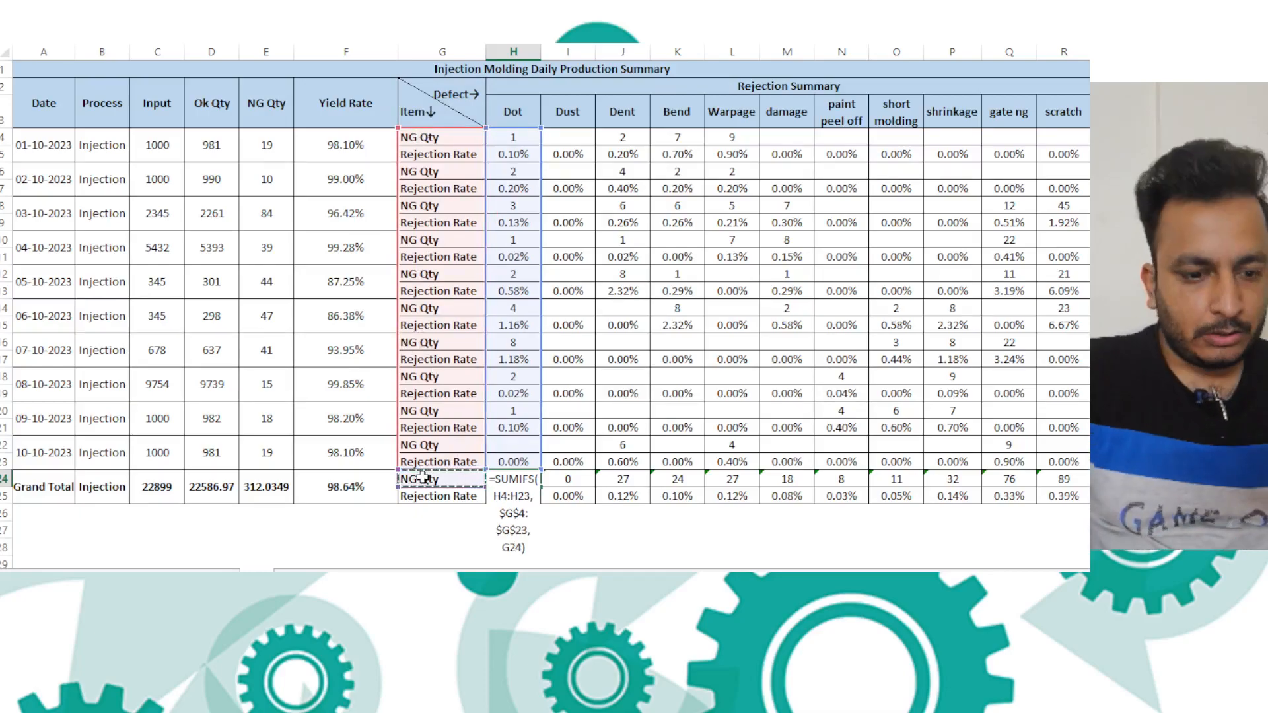
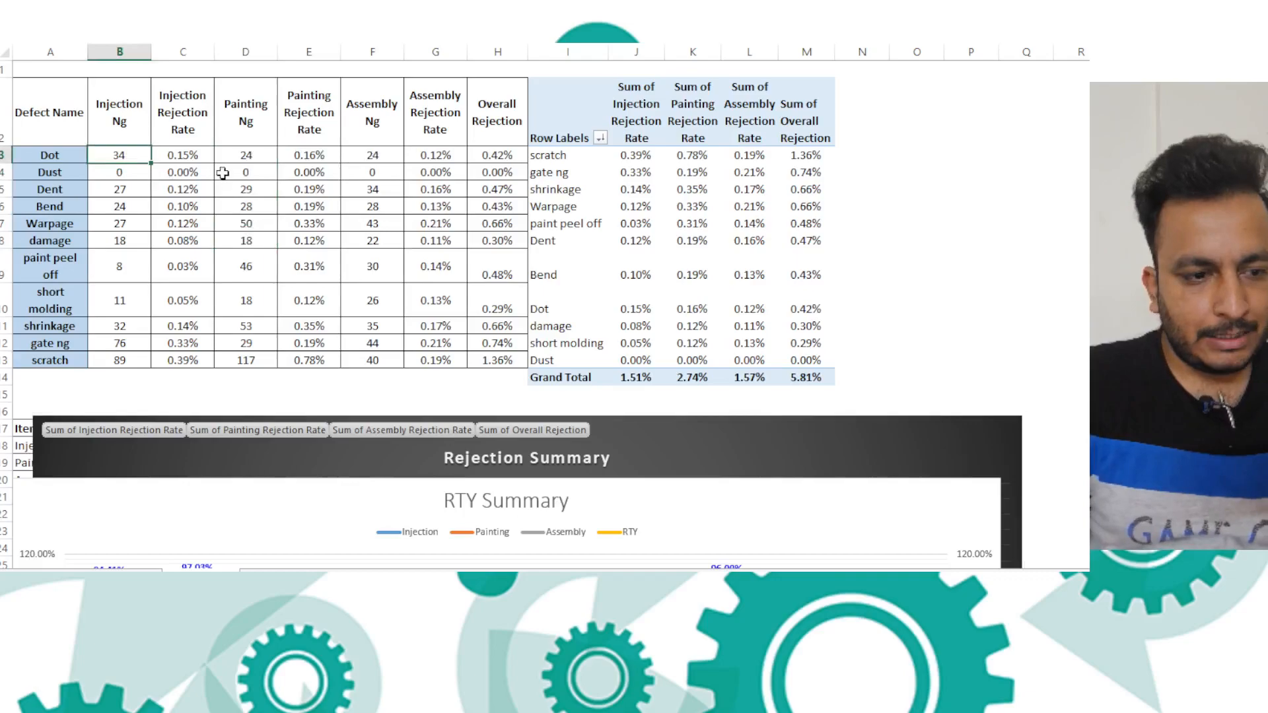
# Try to fill the Dot row's Injection Ng HLOOKUP formula down to the Bend row, and undo the fill
pyautogui.click(244, 158)
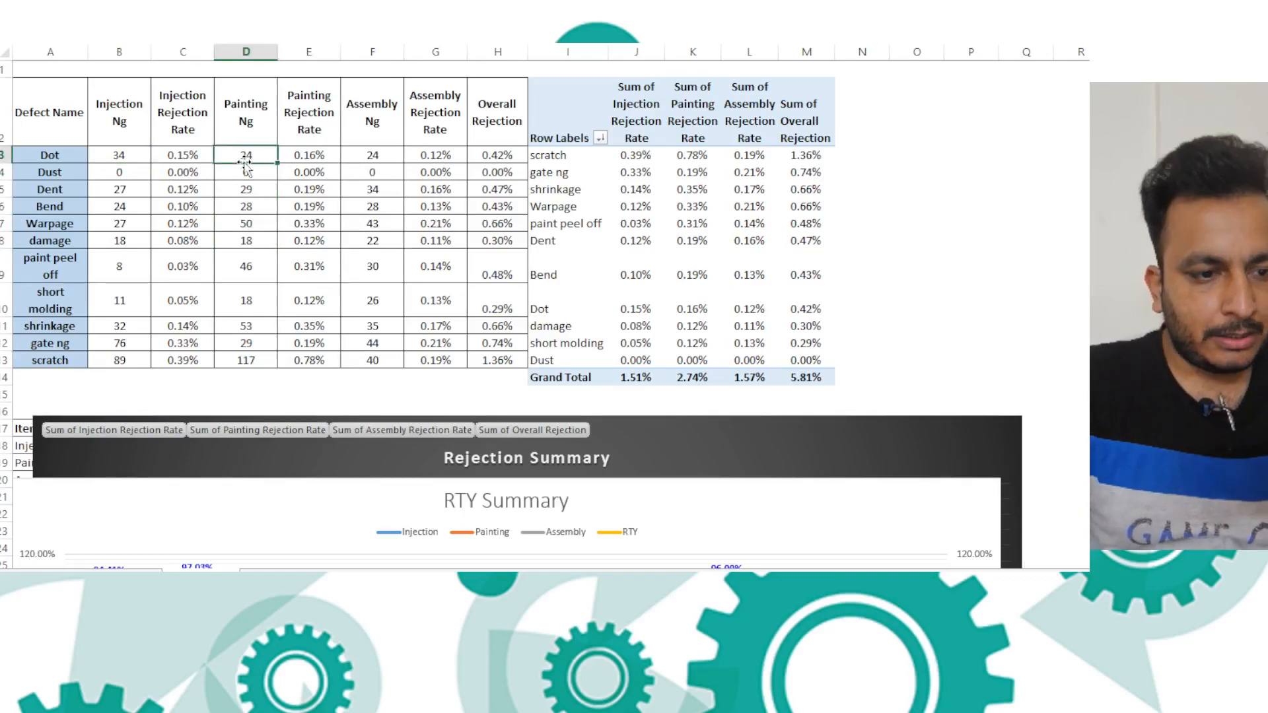
pyautogui.click(137, 155)
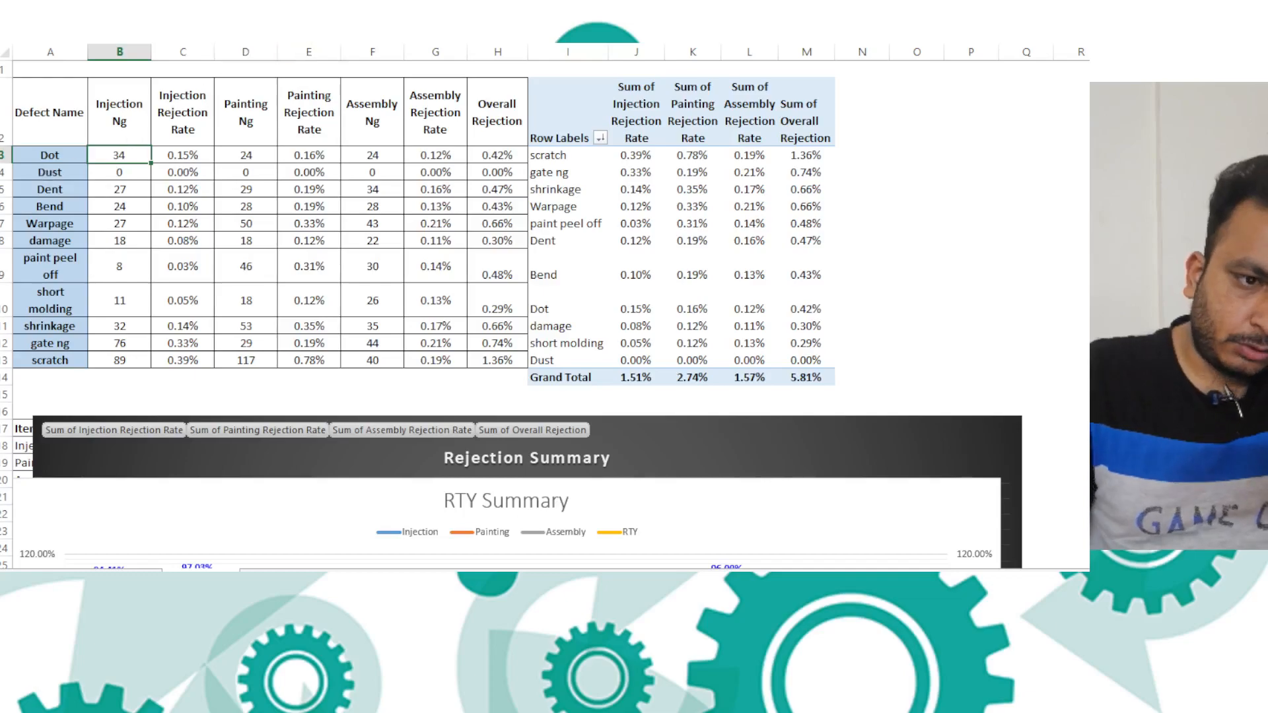
pyautogui.write('=HLOOKUP(')
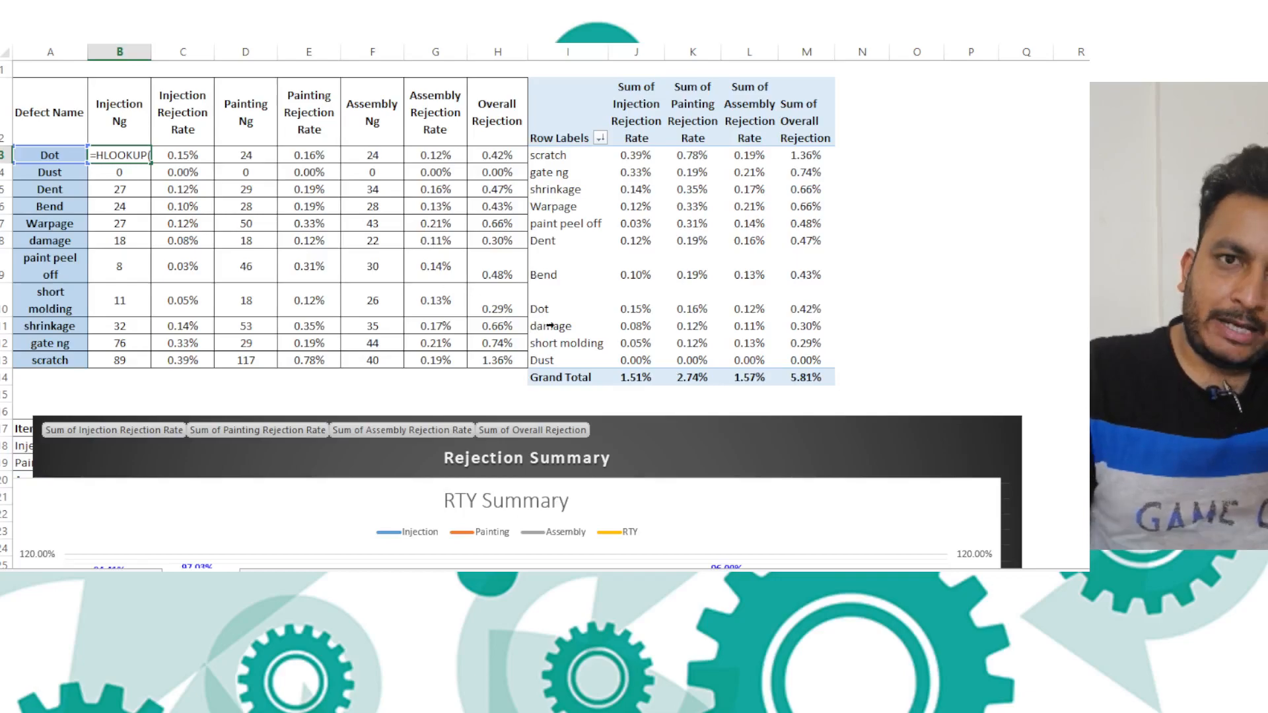
pyautogui.press('Escape')
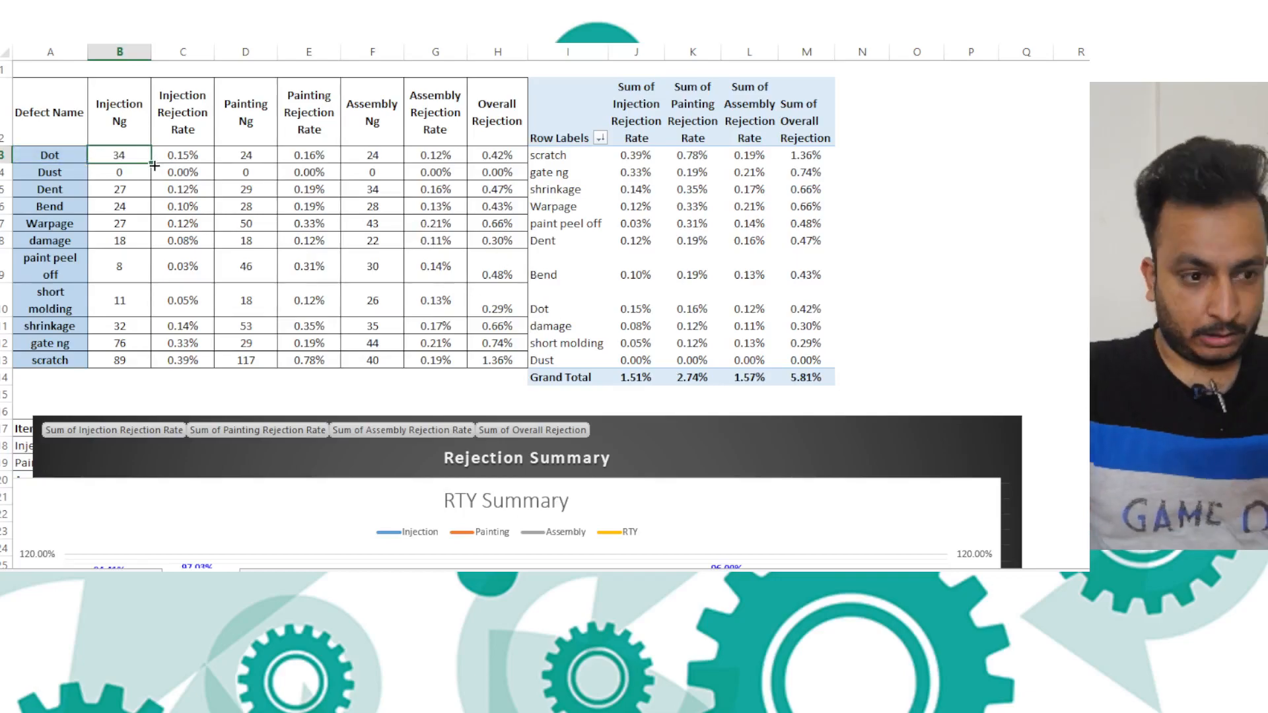
pyautogui.moveTo(154, 166); pyautogui.dragTo(149, 207)
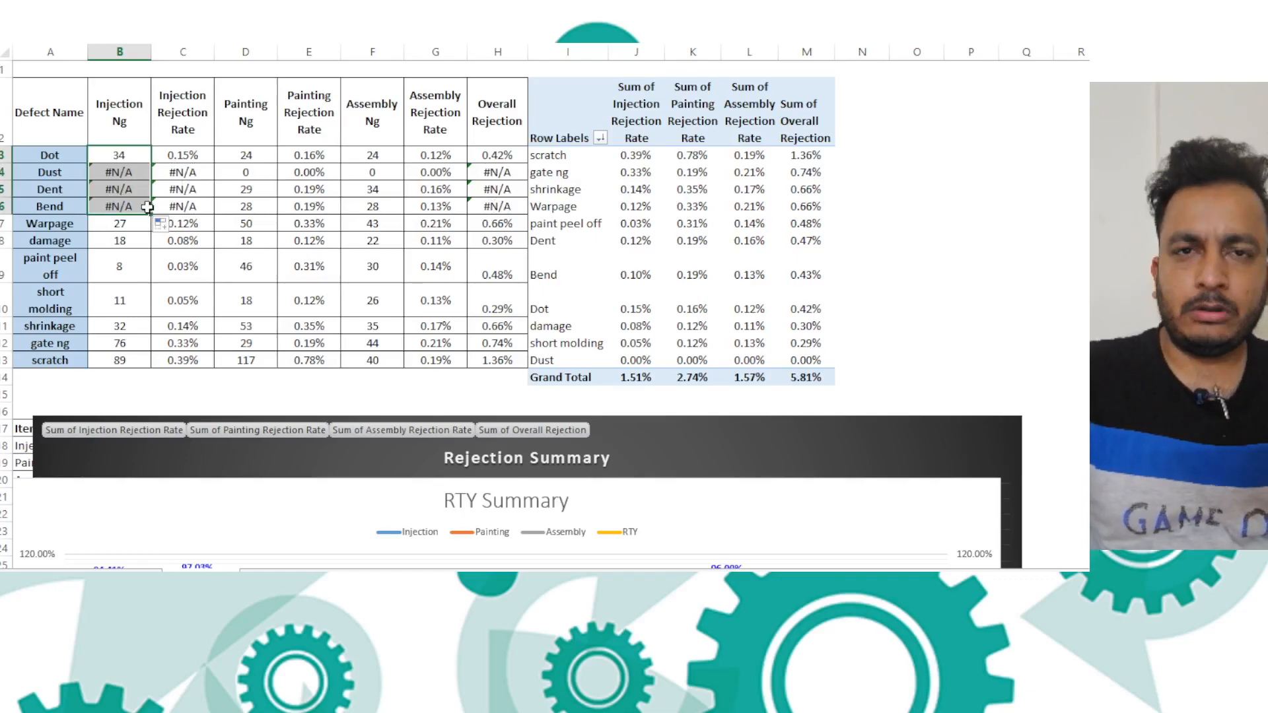
pyautogui.hotkey('ctrl', 'z')
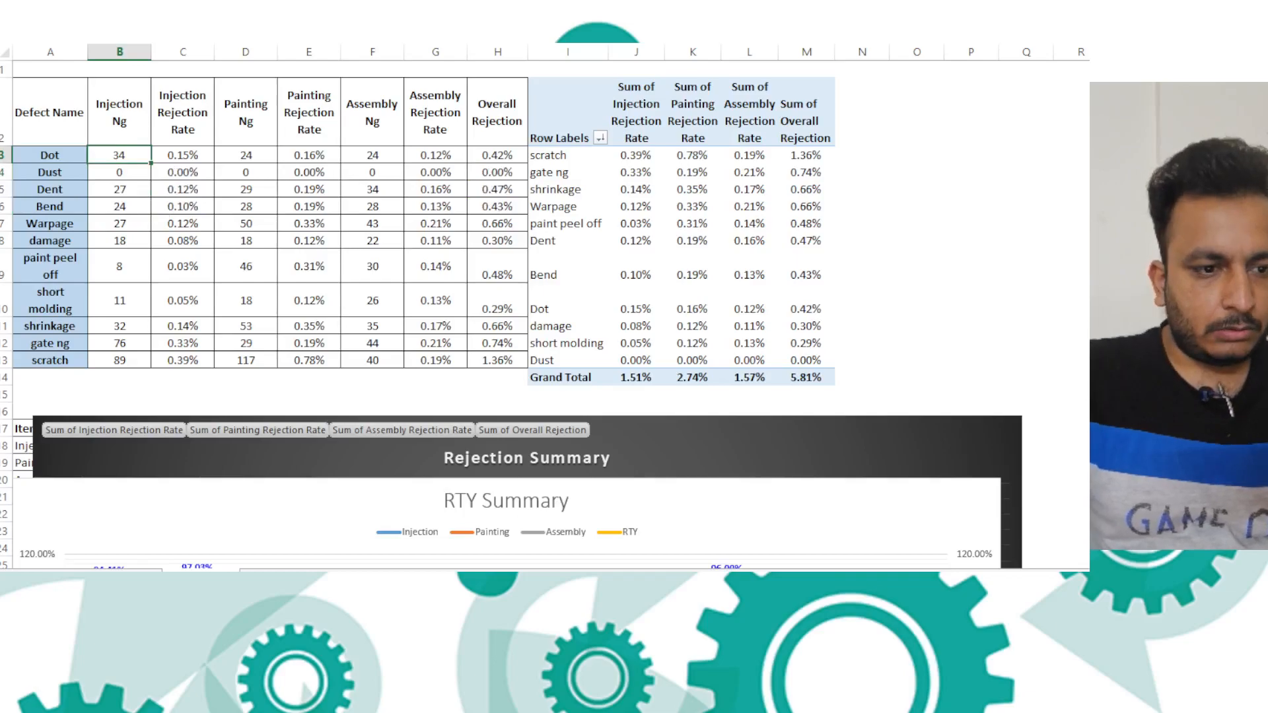
# Lock the lookup range in the Dot row's Injection Ng formula as $H$3:$R$24 and fill the formula down to paint peel off
pyautogui.press('F2')
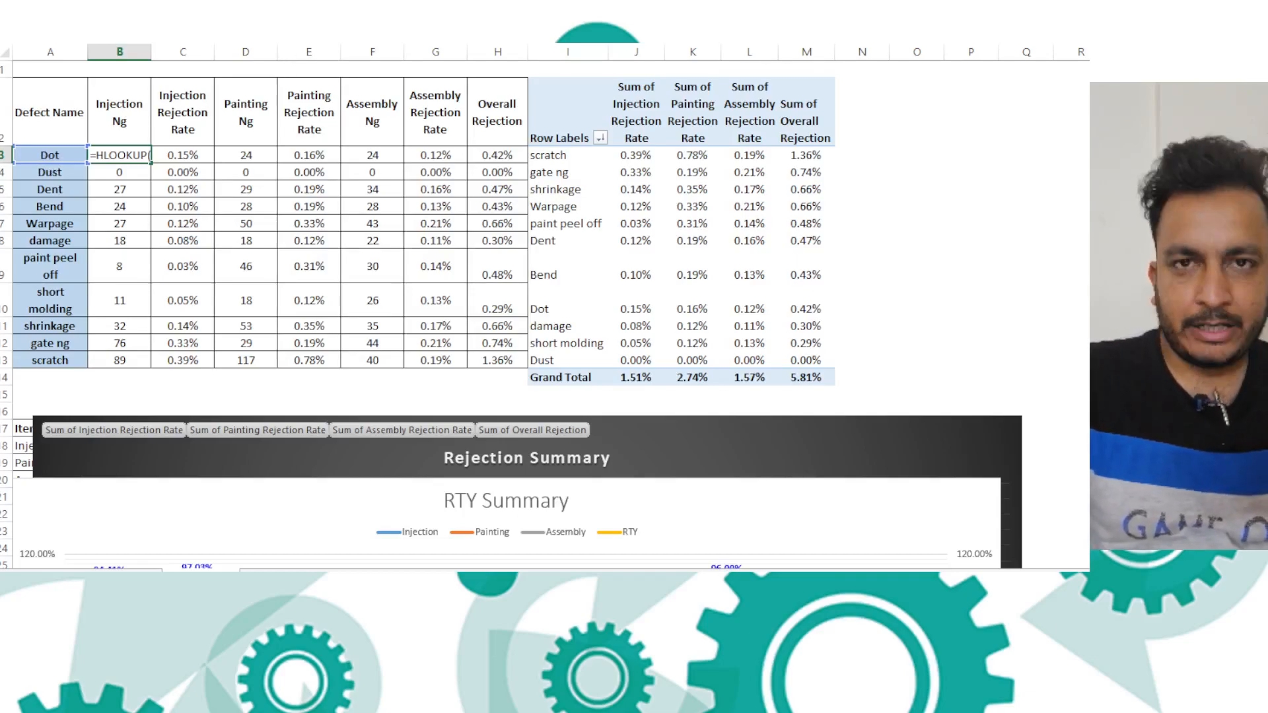
pyautogui.click(150, 155)
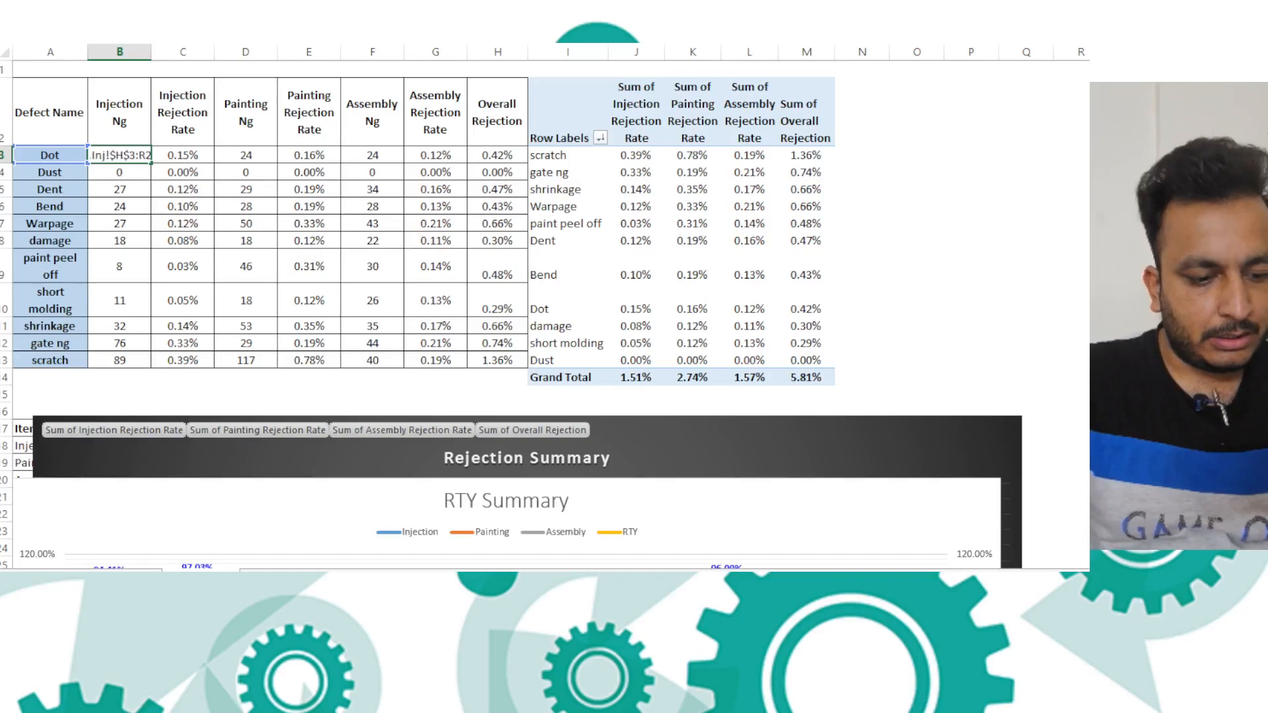
pyautogui.press('F4')
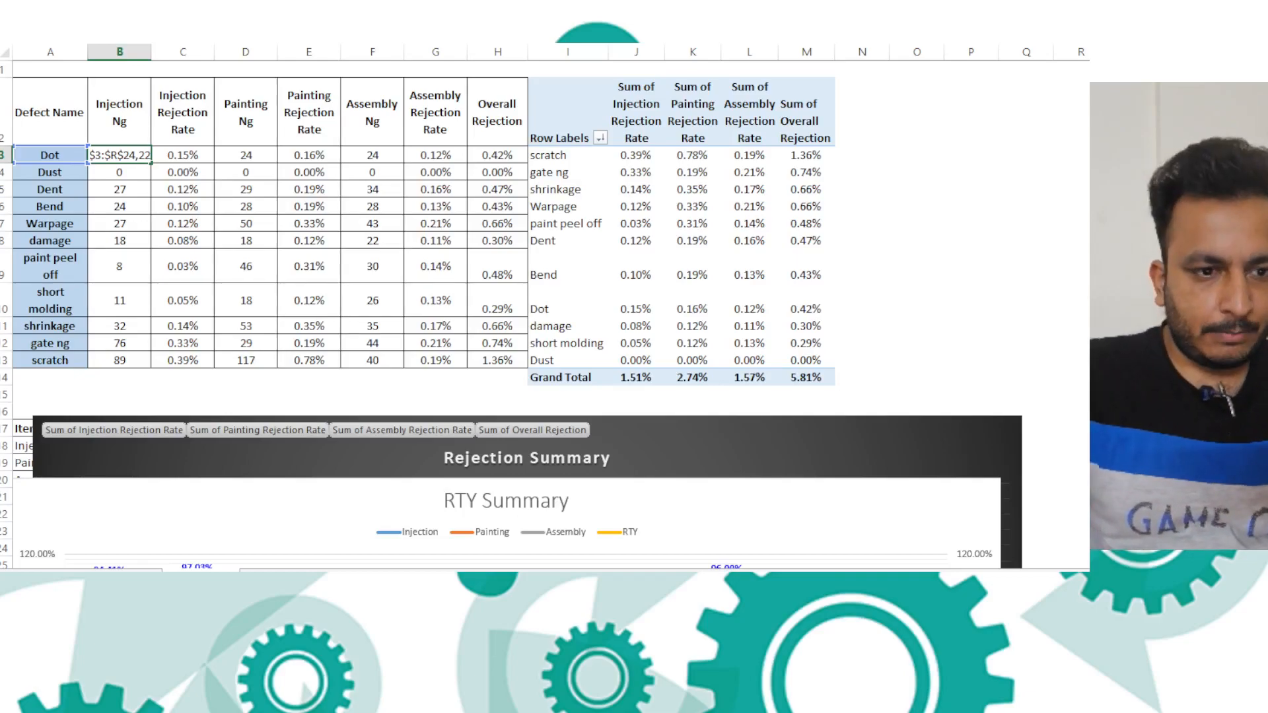
pyautogui.press('Return')
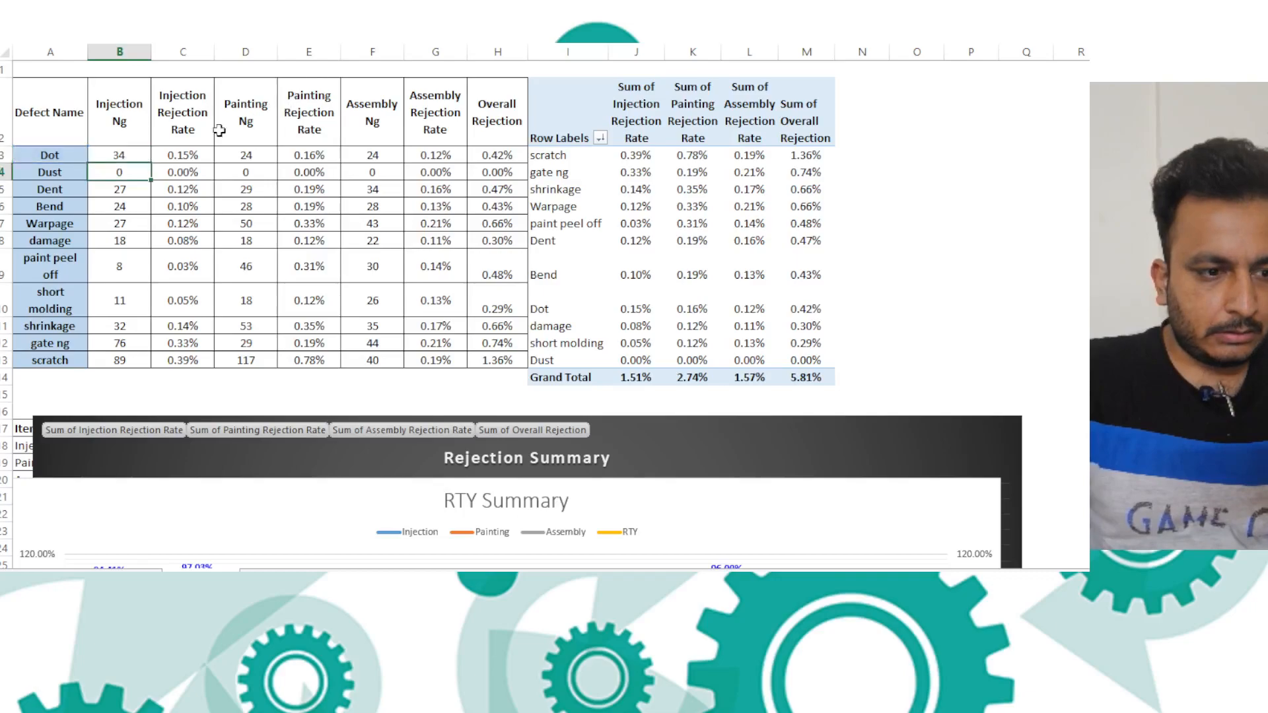
pyautogui.click(136, 150)
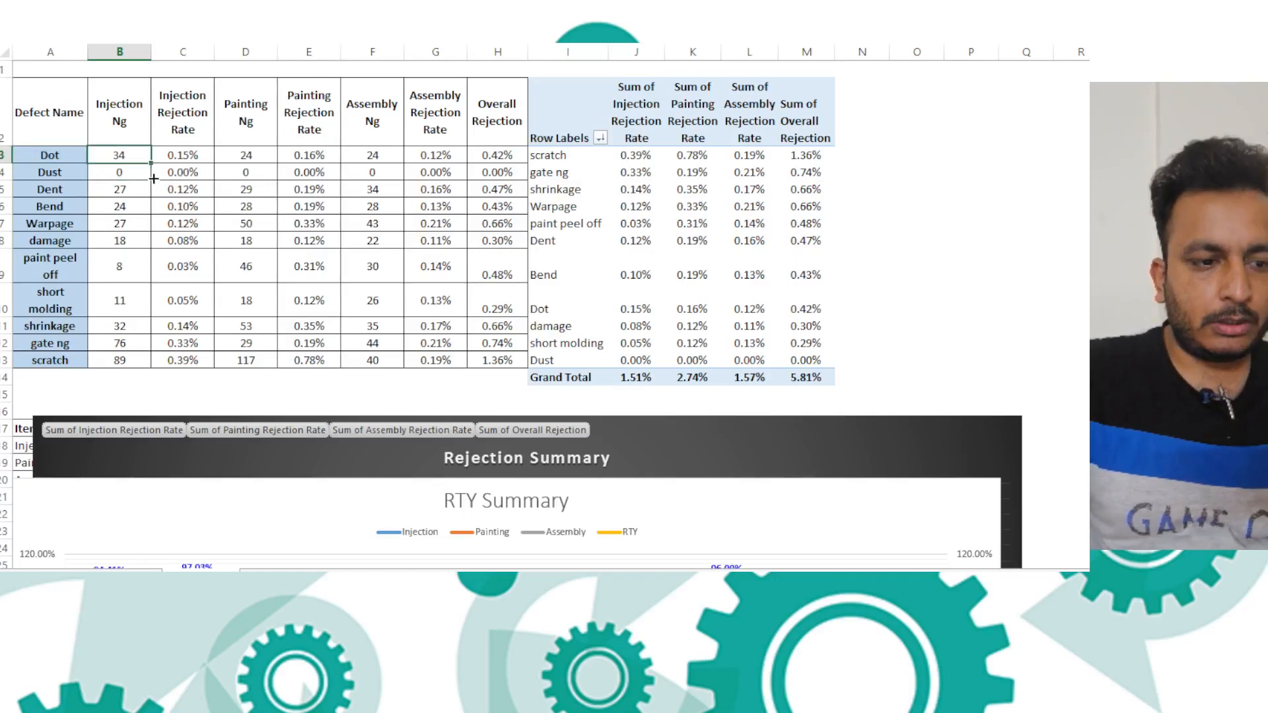
pyautogui.moveTo(151, 162); pyautogui.dragTo(151, 281)
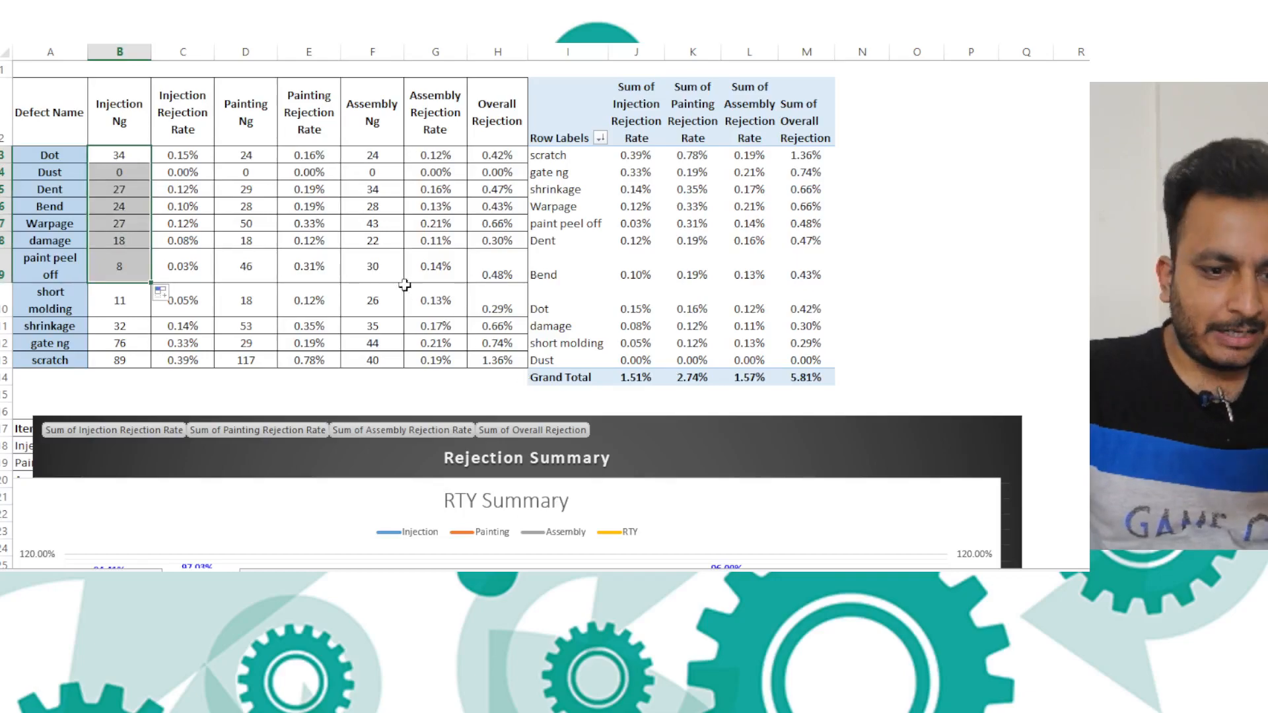
pyautogui.moveTo(54, 119); pyautogui.dragTo(479, 359)
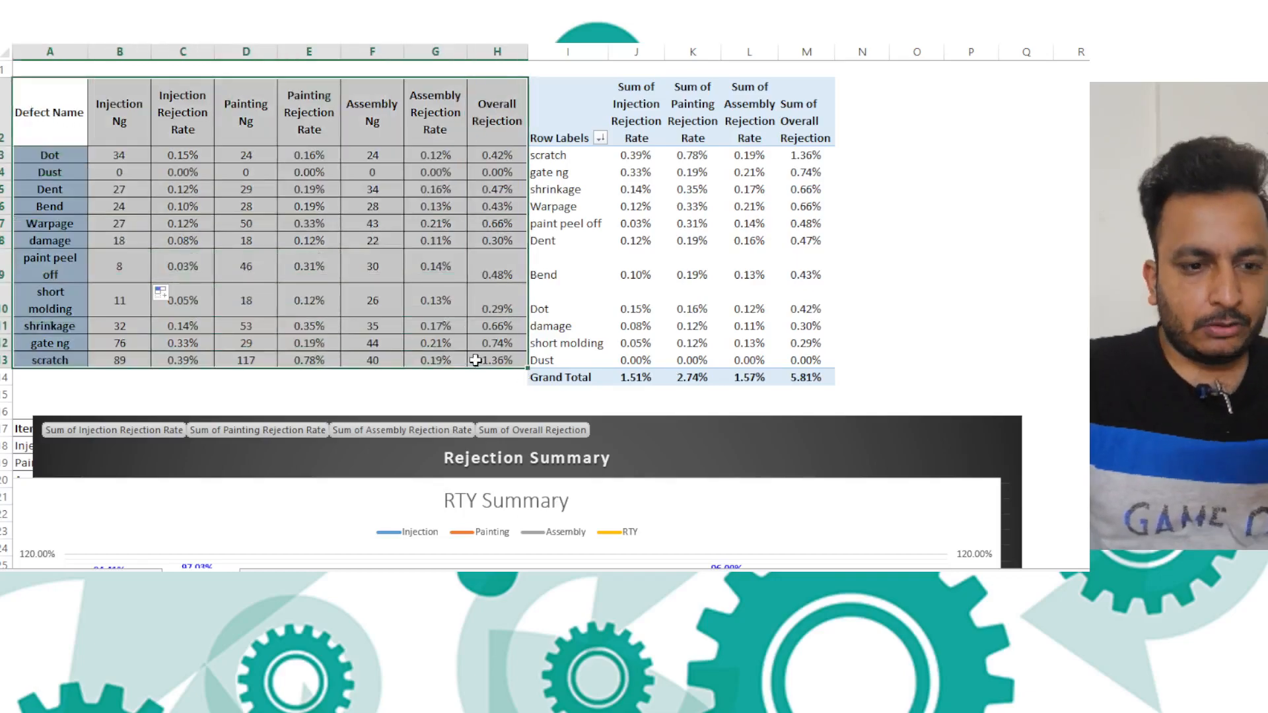
pyautogui.click(205, 156)
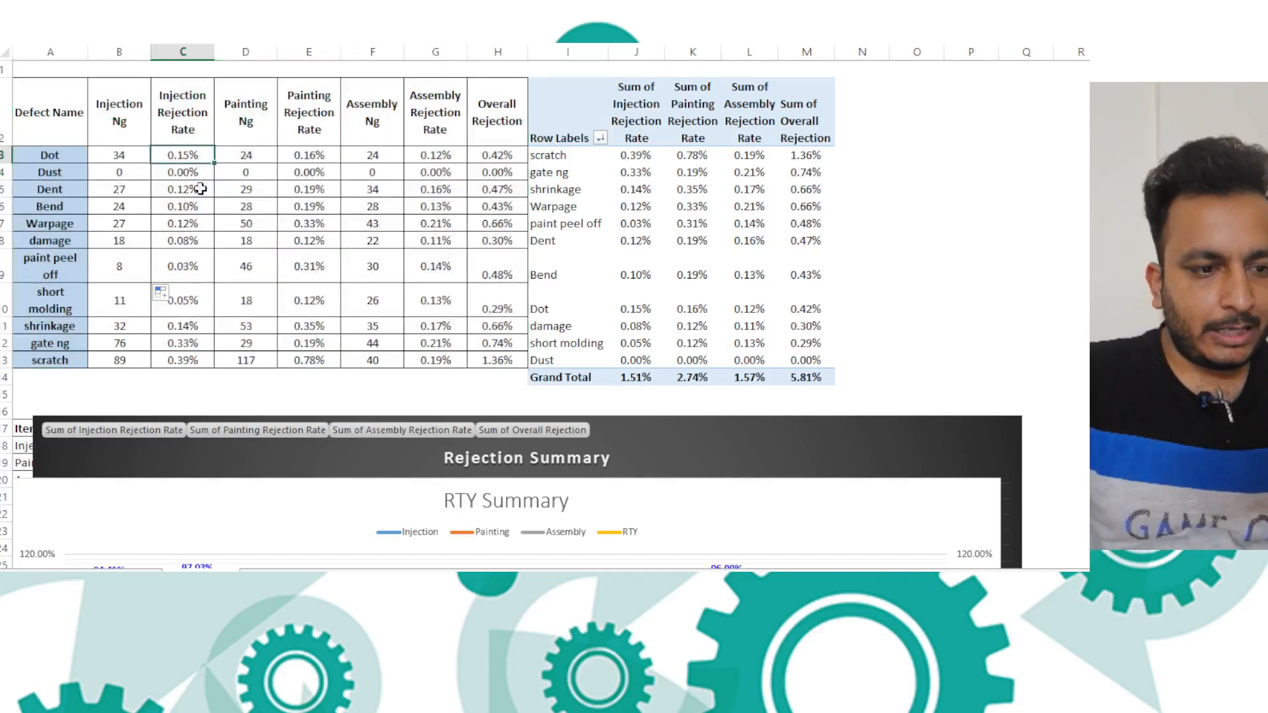
pyautogui.click(128, 157)
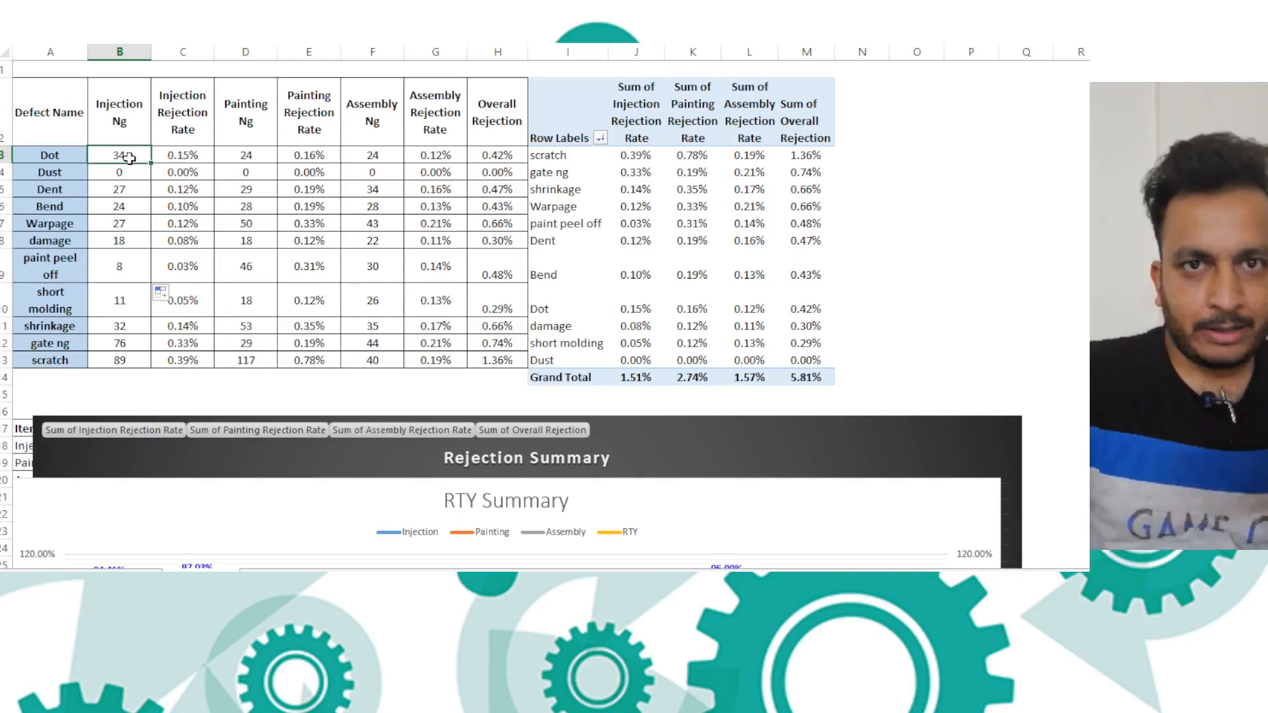
pyautogui.click(200, 156)
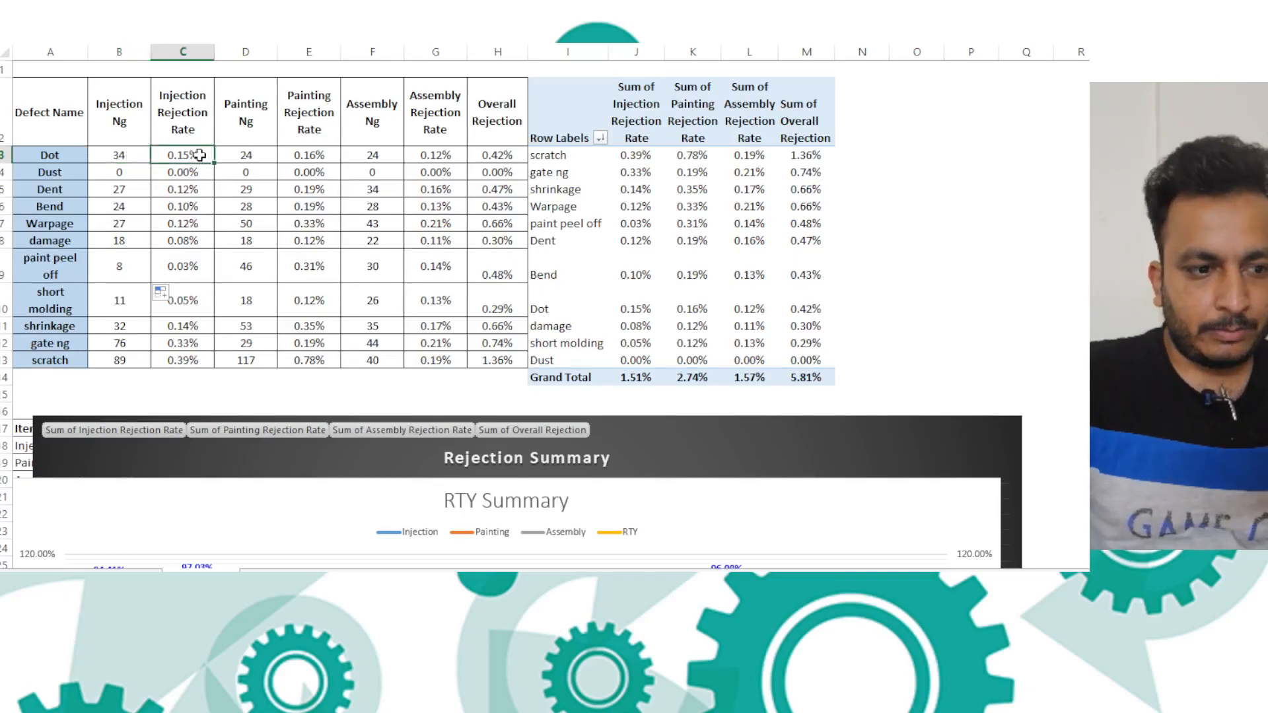
pyautogui.doubleClick(201, 156)
pyautogui.press('BackSpace')
pyautogui.press('BackSpace')
pyautogui.press('BackSpace')
pyautogui.press('BackSpace')
pyautogui.press('BackSpace')
pyautogui.press('BackSpace')
pyautogui.press('BackSpace')
pyautogui.press('BackSpace')
pyautogui.press('BackSpace')
pyautogui.press('BackSpace')
pyautogui.press('BackSpace')
pyautogui.press('BackSpace')
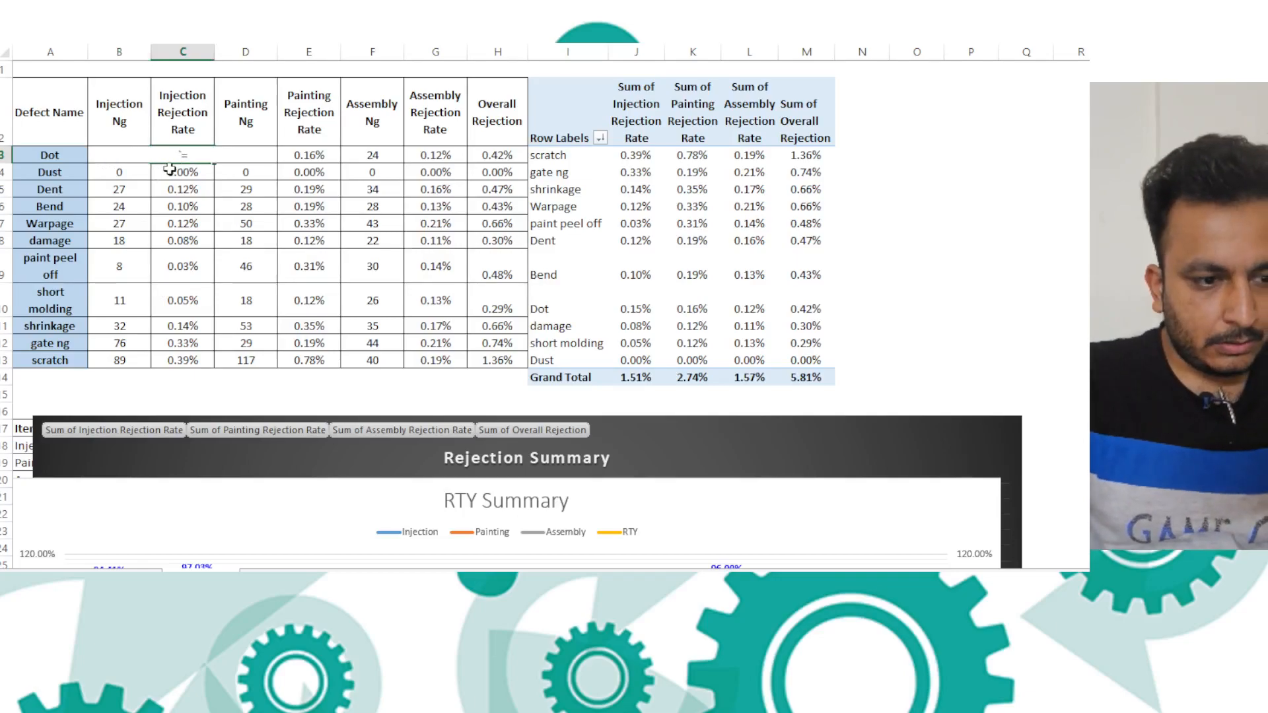
pyautogui.press('Escape')
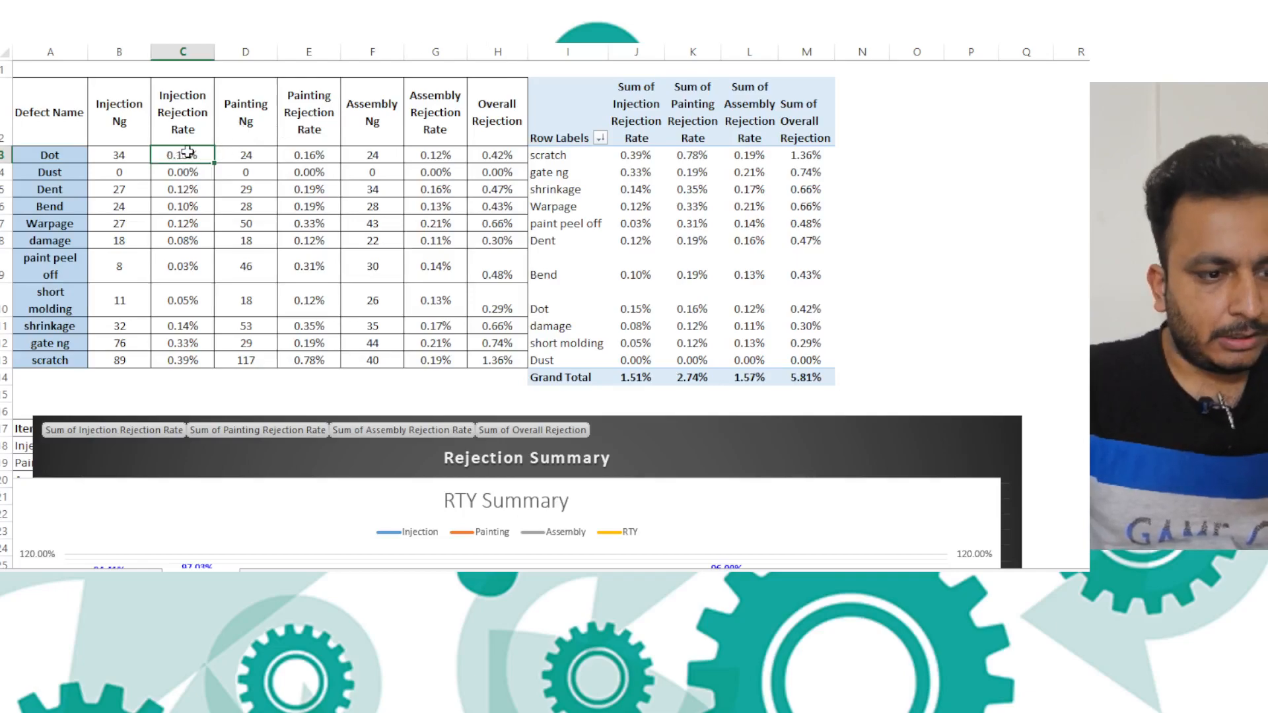
# Divide the Dot row's Injection Ng by the Inj sheet's grand total Input, locked as $C$24, and fill the rate formula down to Warpage
pyautogui.write('=')
pyautogui.click(123, 153)
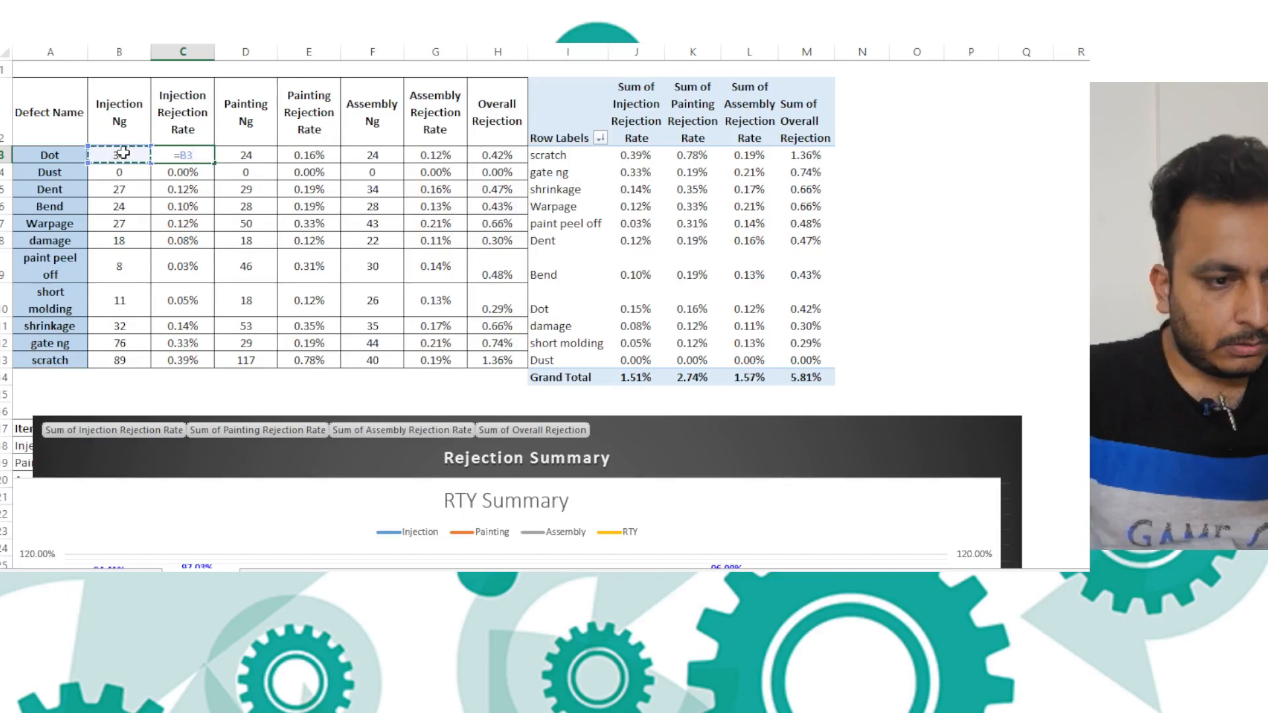
pyautogui.write('/')
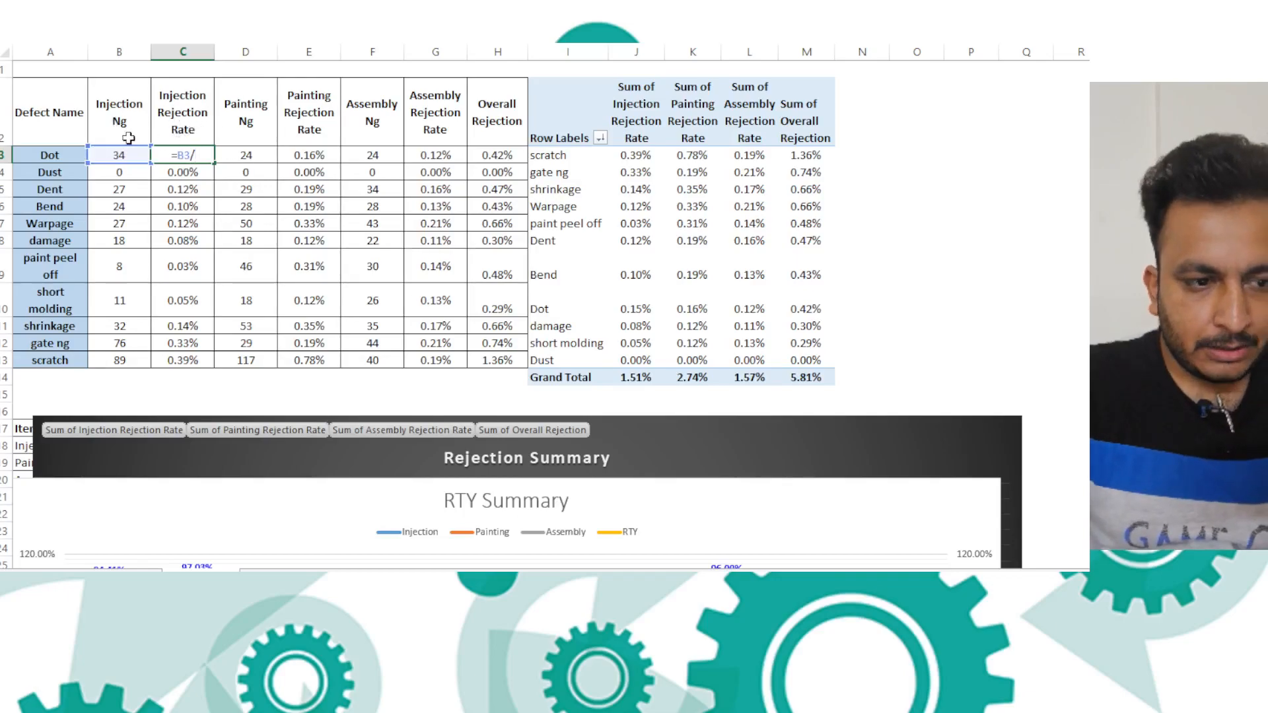
pyautogui.click(256, 577)
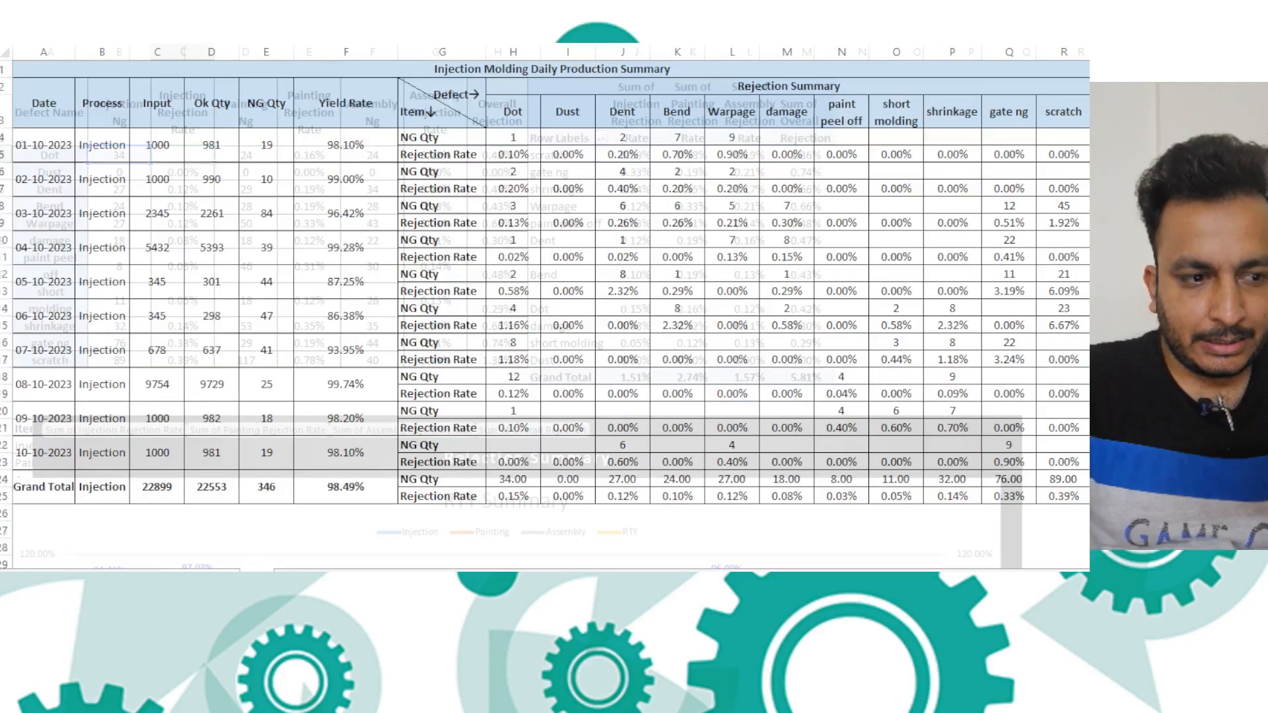
pyautogui.click(158, 487)
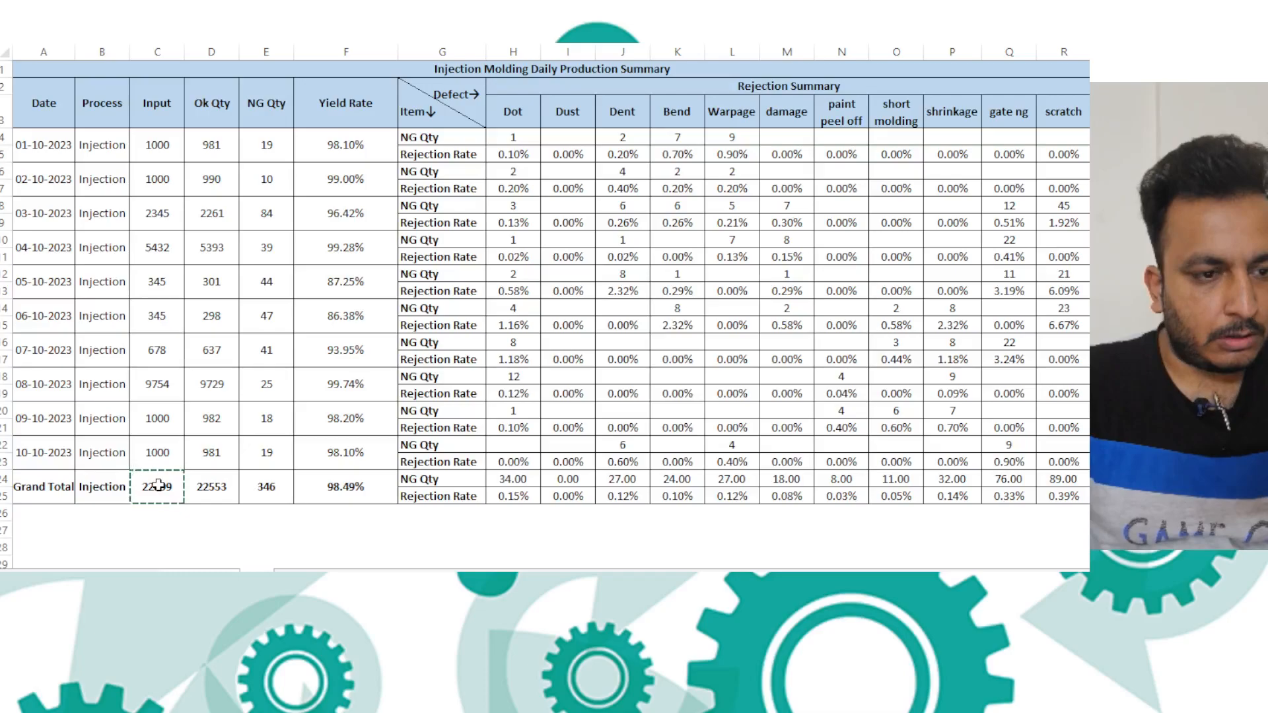
pyautogui.hotkey('ctrl', 'pagedown')
pyautogui.click(188, 157)
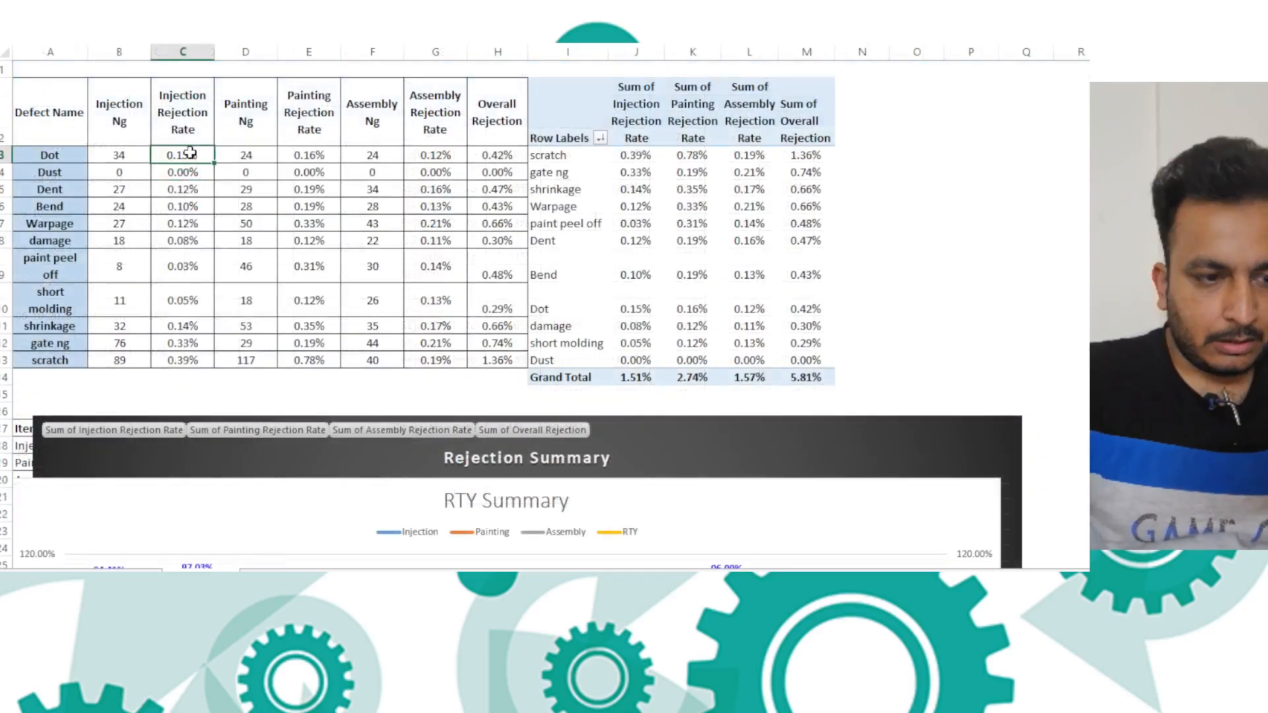
pyautogui.moveTo(218, 164); pyautogui.dragTo(215, 226)
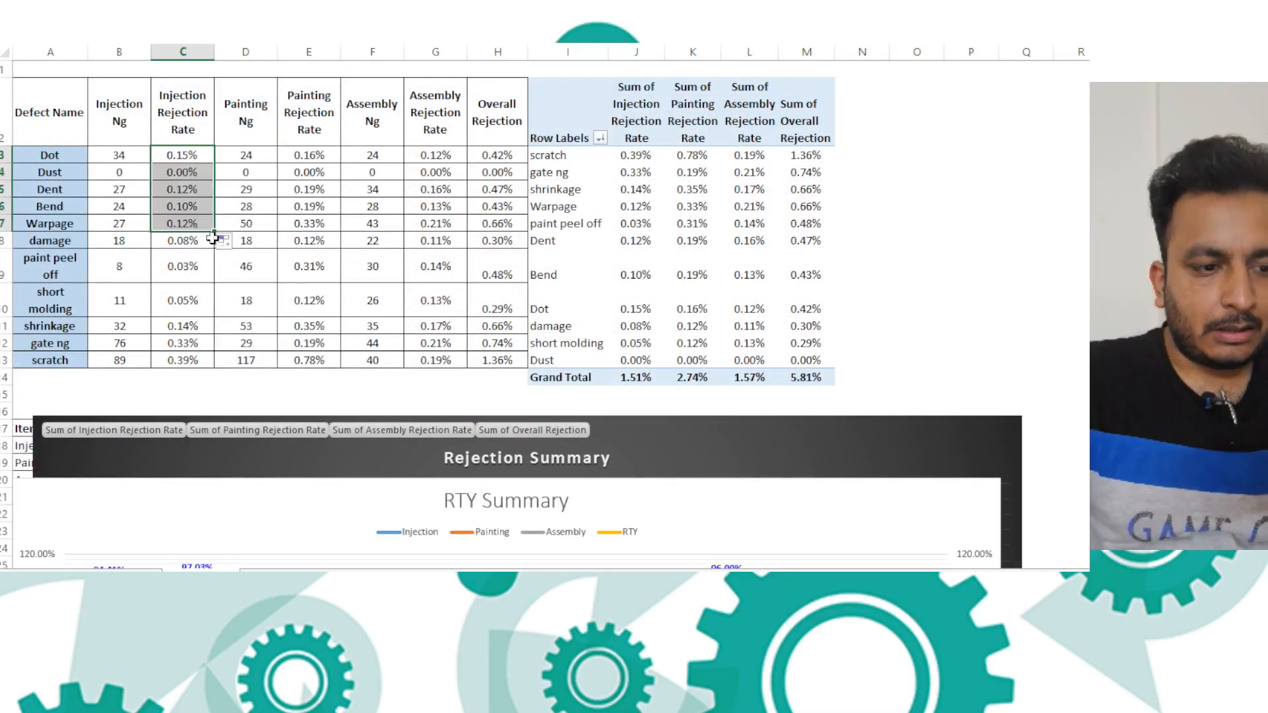
# Change the Dot row's Injection Rejection Rate formula to the unlocked reference Inj!C24 and try filling it down to the damage row
pyautogui.click(201, 155)
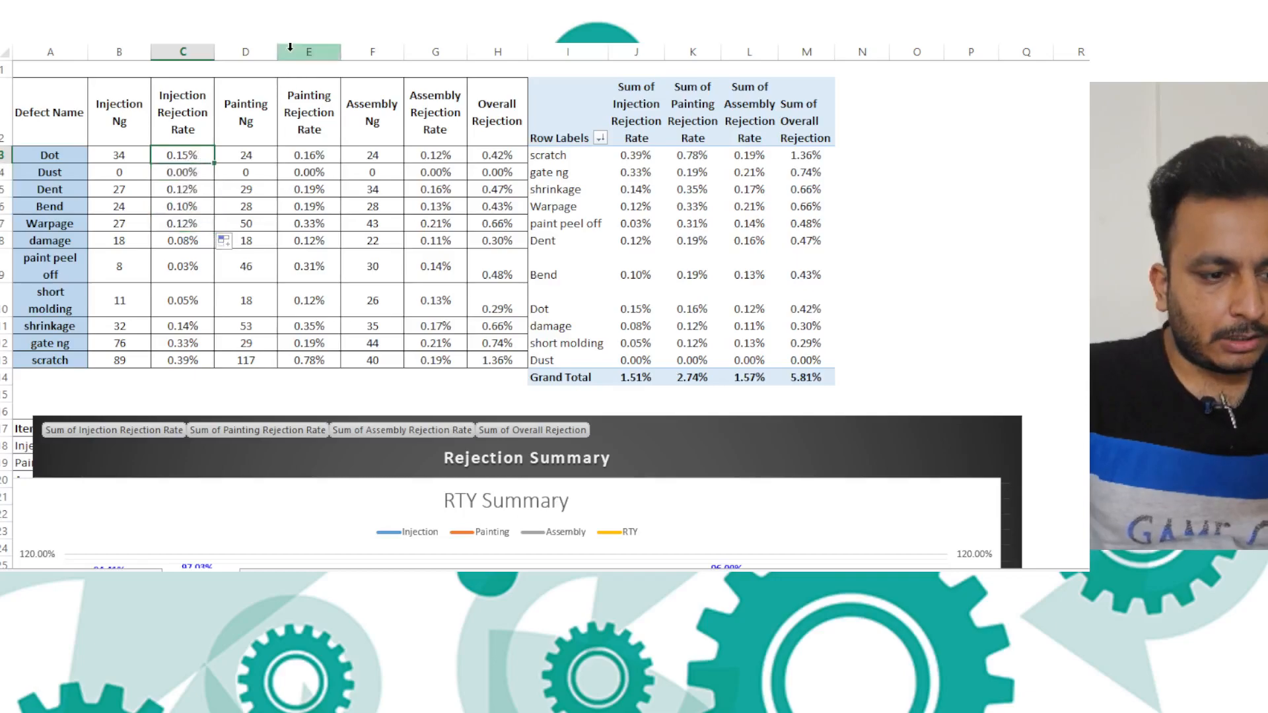
pyautogui.press('F2')
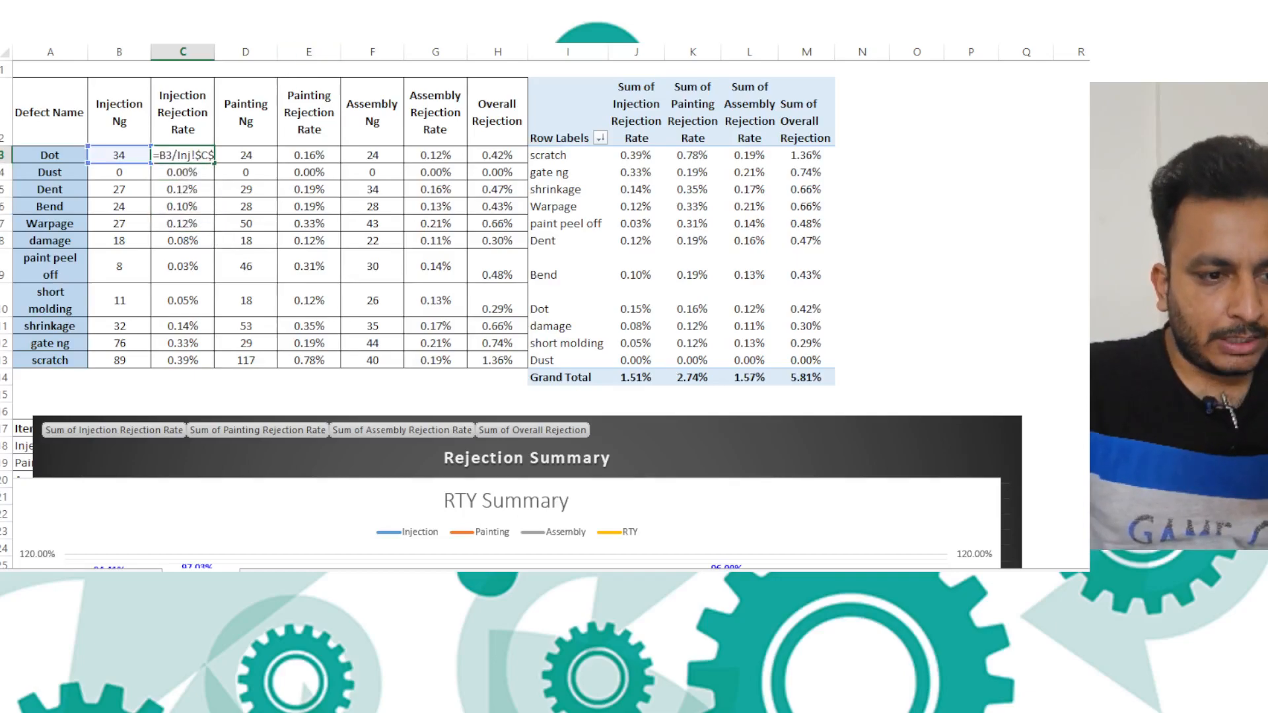
pyautogui.press('F4')
pyautogui.press('F4')
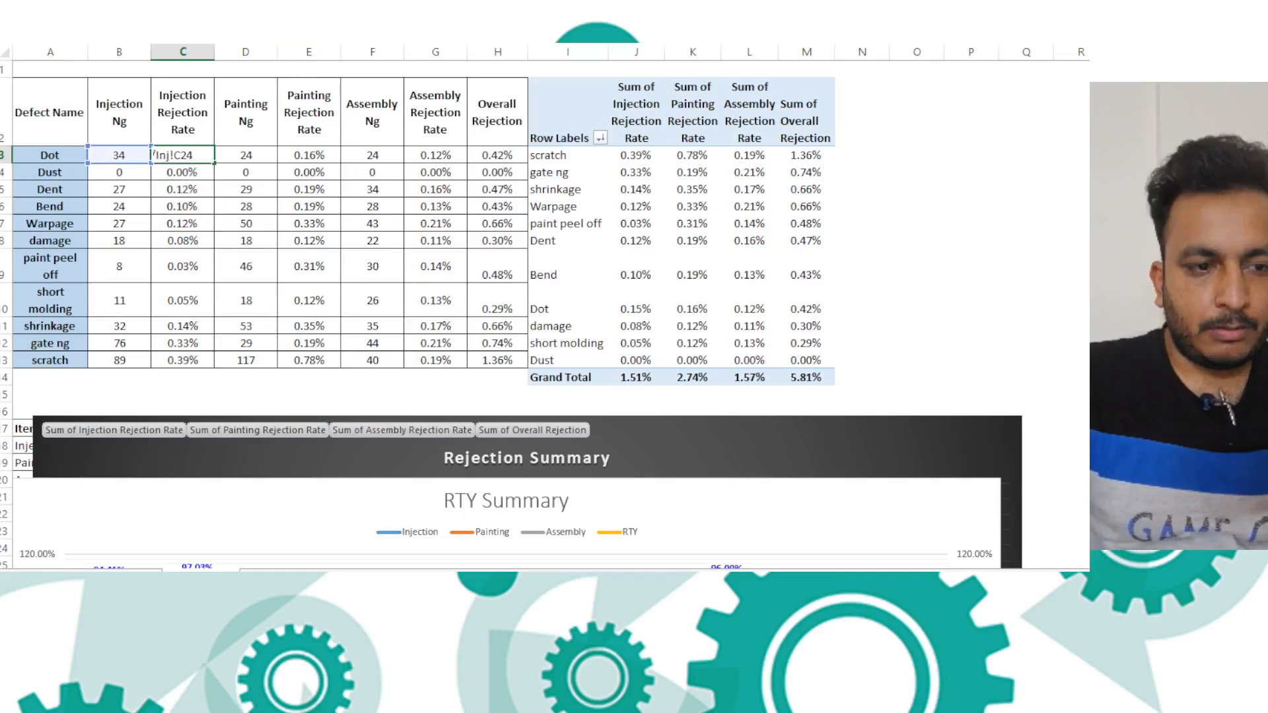
pyautogui.press('Return')
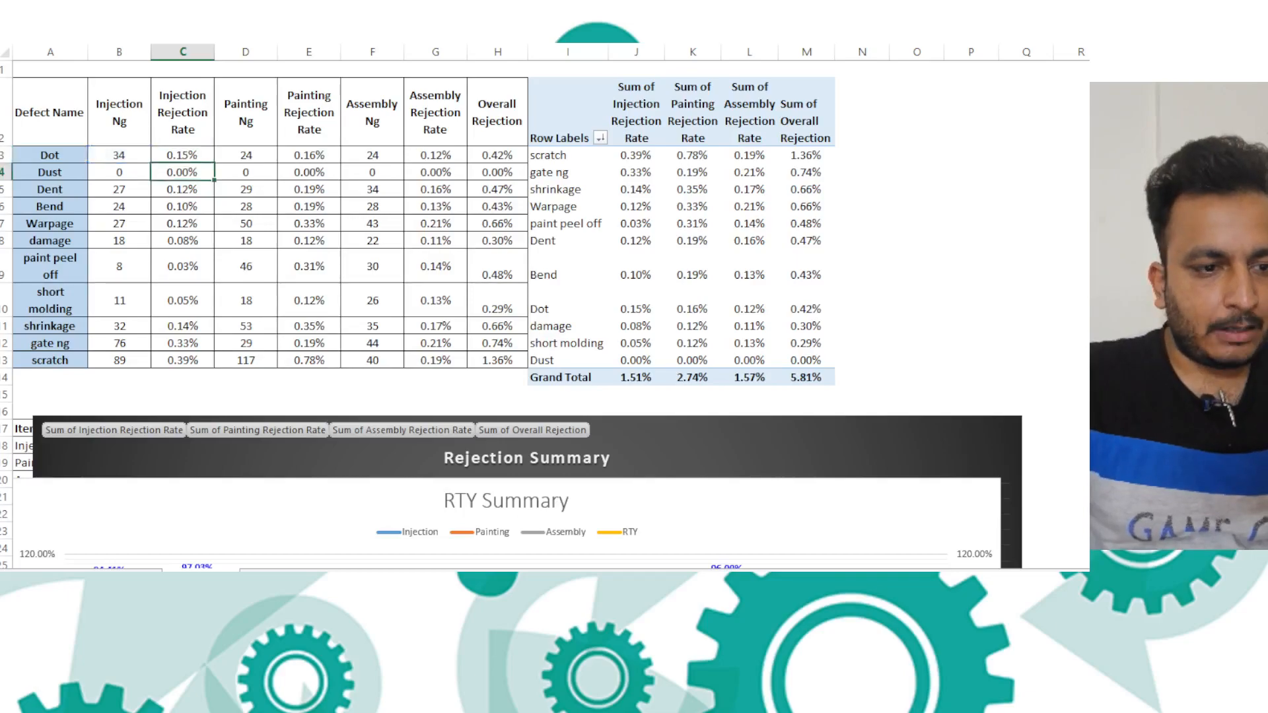
pyautogui.click(206, 155)
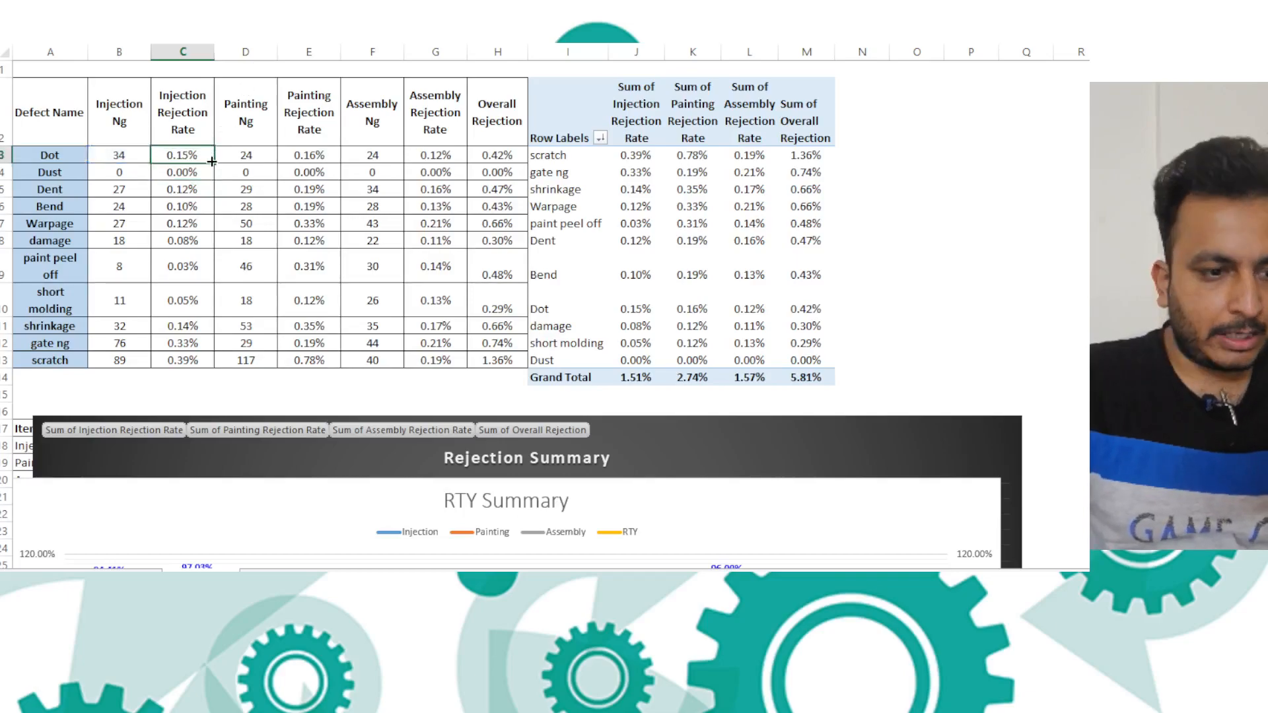
pyautogui.moveTo(214, 162); pyautogui.dragTo(208, 257)
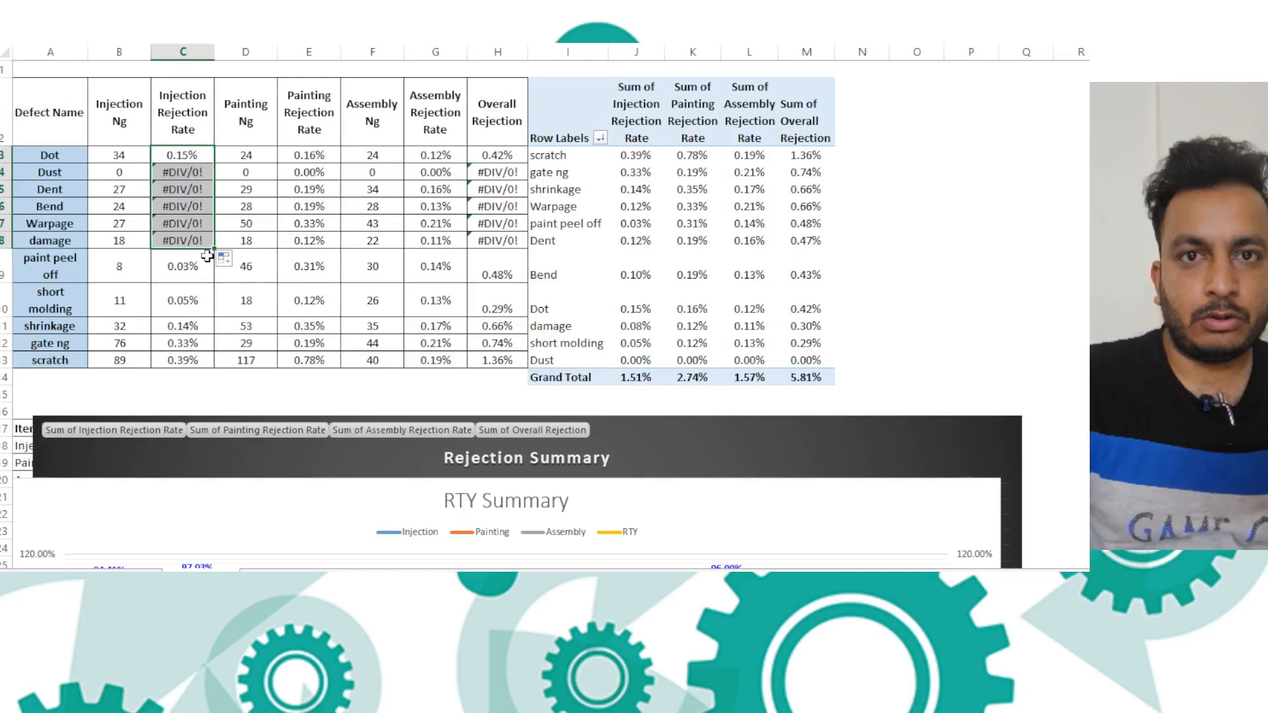
# Inspect the Injection Rejection Rate formulas in the Dot, Dust and Dent rows and undo the unlocked fill
pyautogui.click(182, 152)
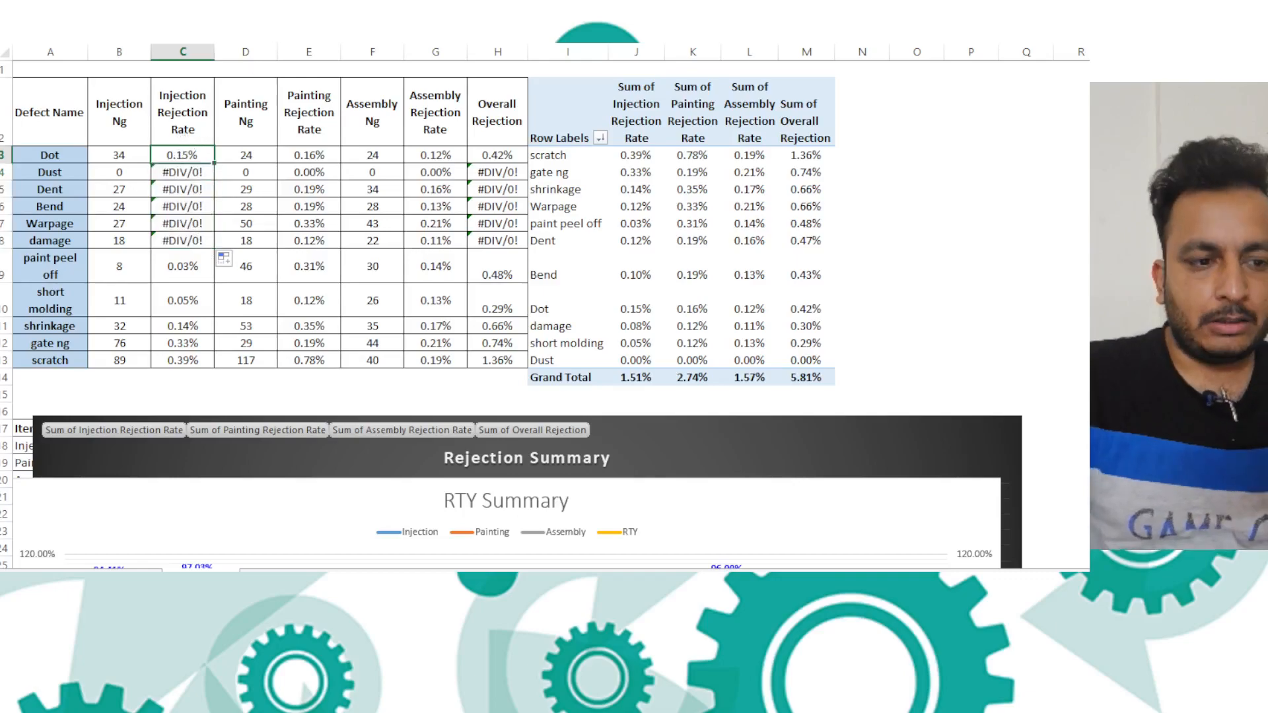
pyautogui.doubleClick(193, 155)
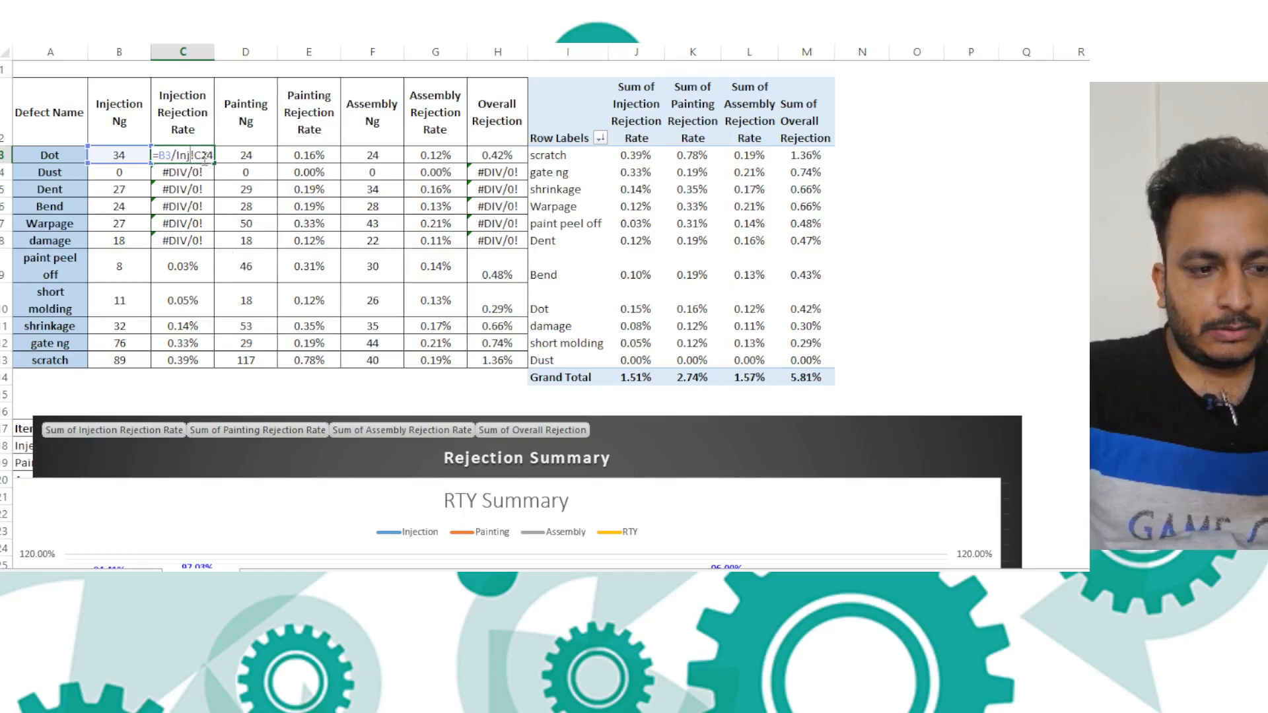
pyautogui.hotkey('ctrl', 'Return')
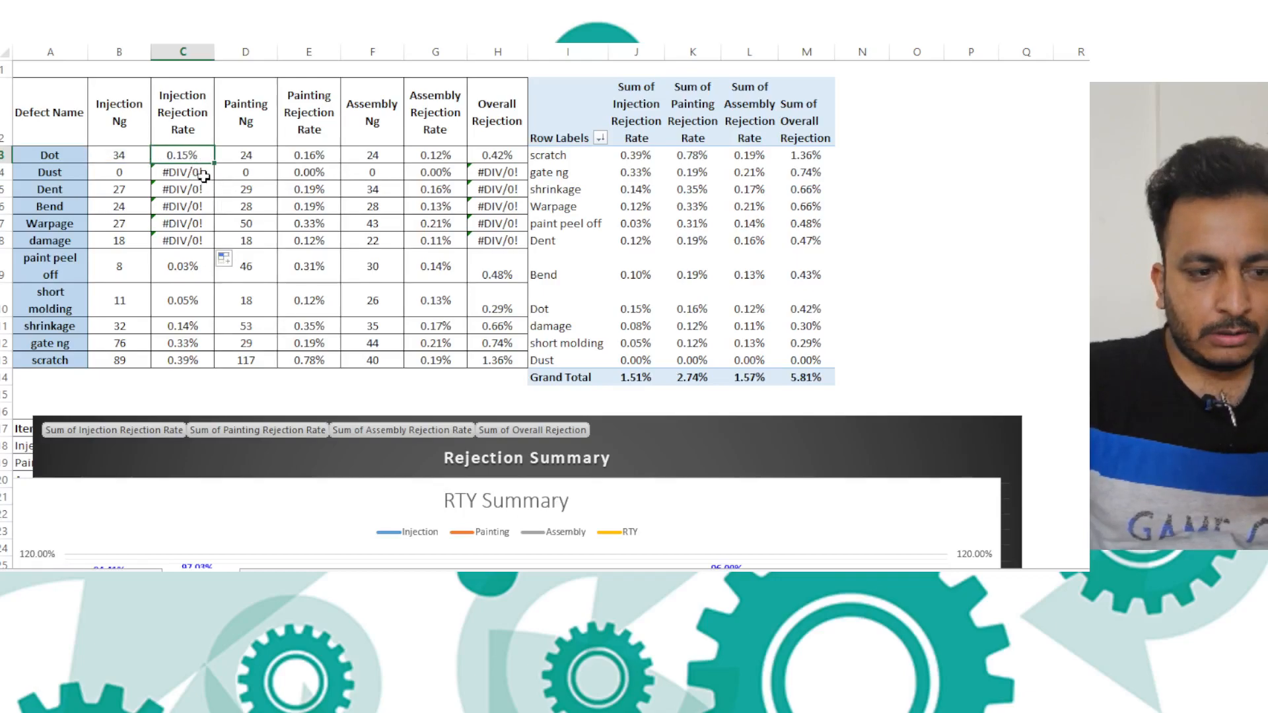
pyautogui.doubleClick(202, 174)
pyautogui.hotkey('ctrl', 'Return')
pyautogui.click(196, 191)
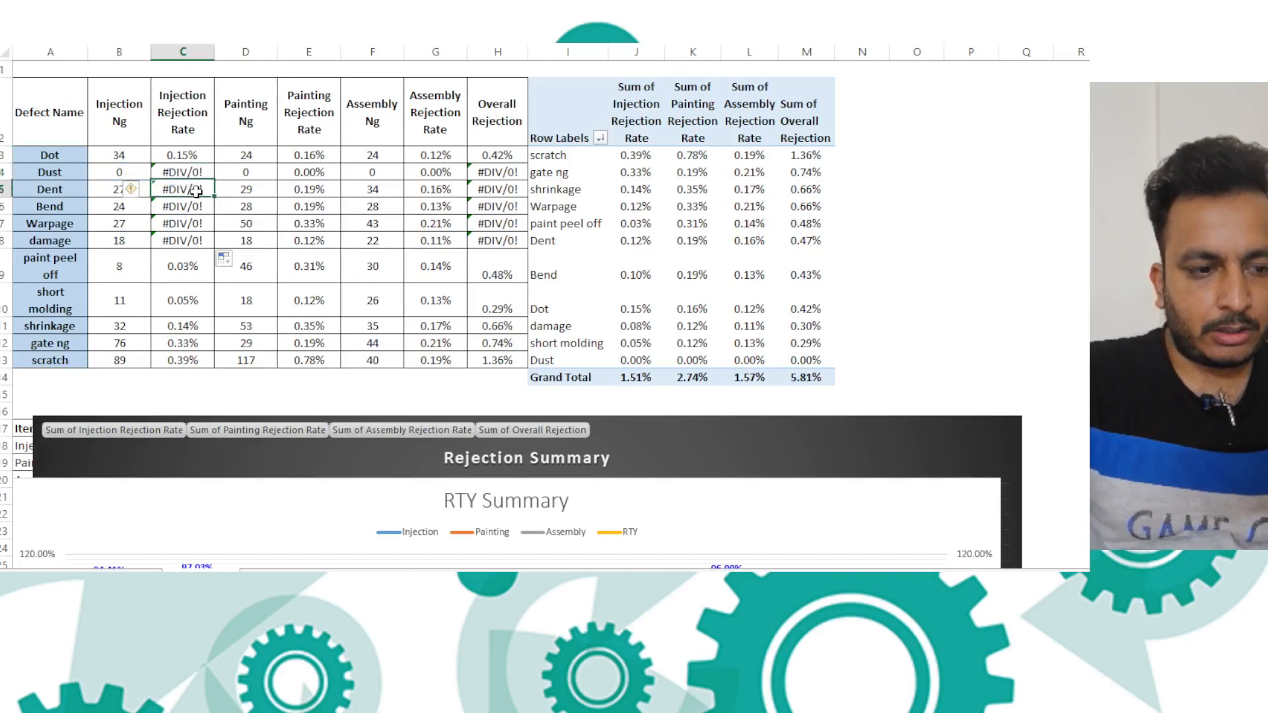
pyautogui.doubleClick(196, 191)
pyautogui.hotkey('ctrl', 'Return')
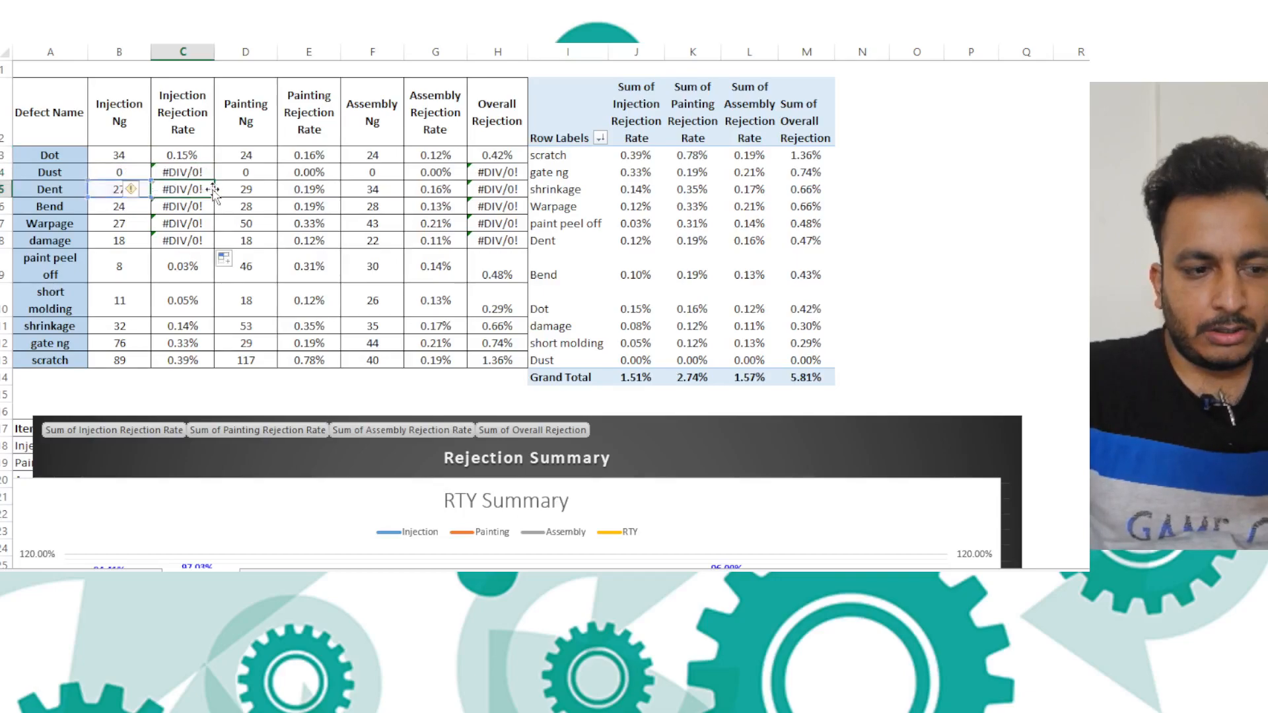
pyautogui.click(207, 154)
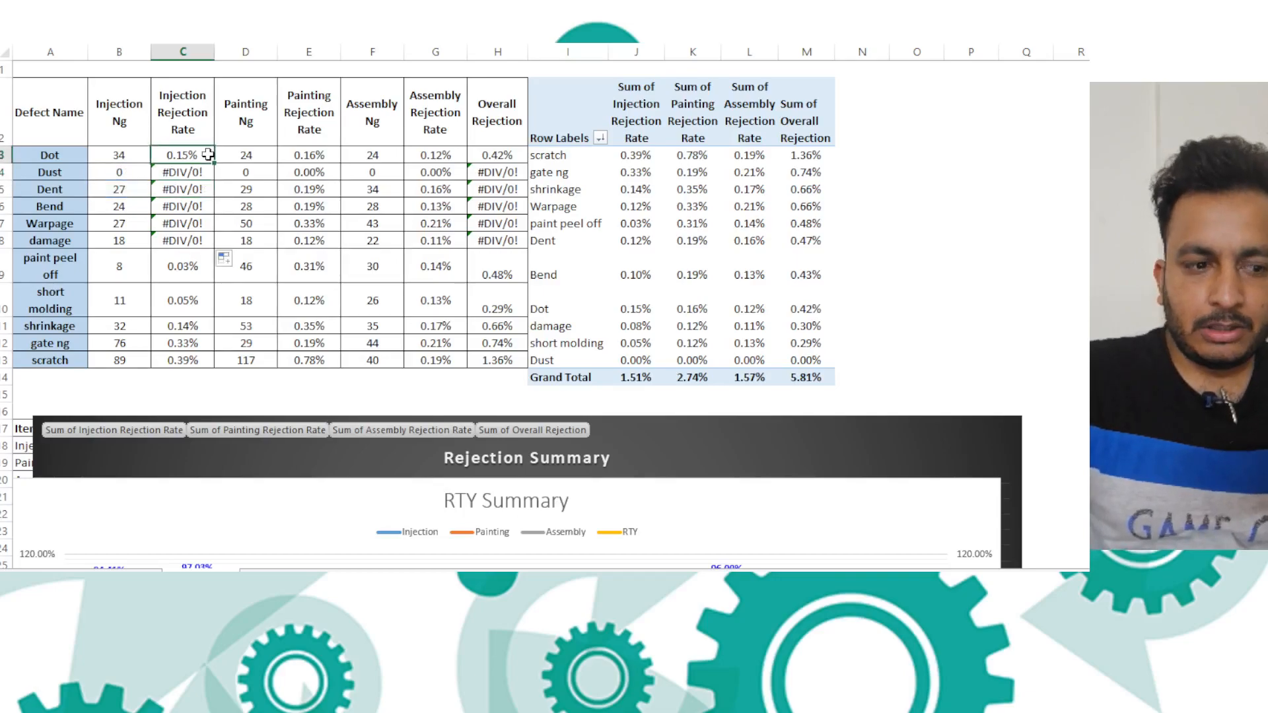
pyautogui.hotkey('ctrl', 'z')
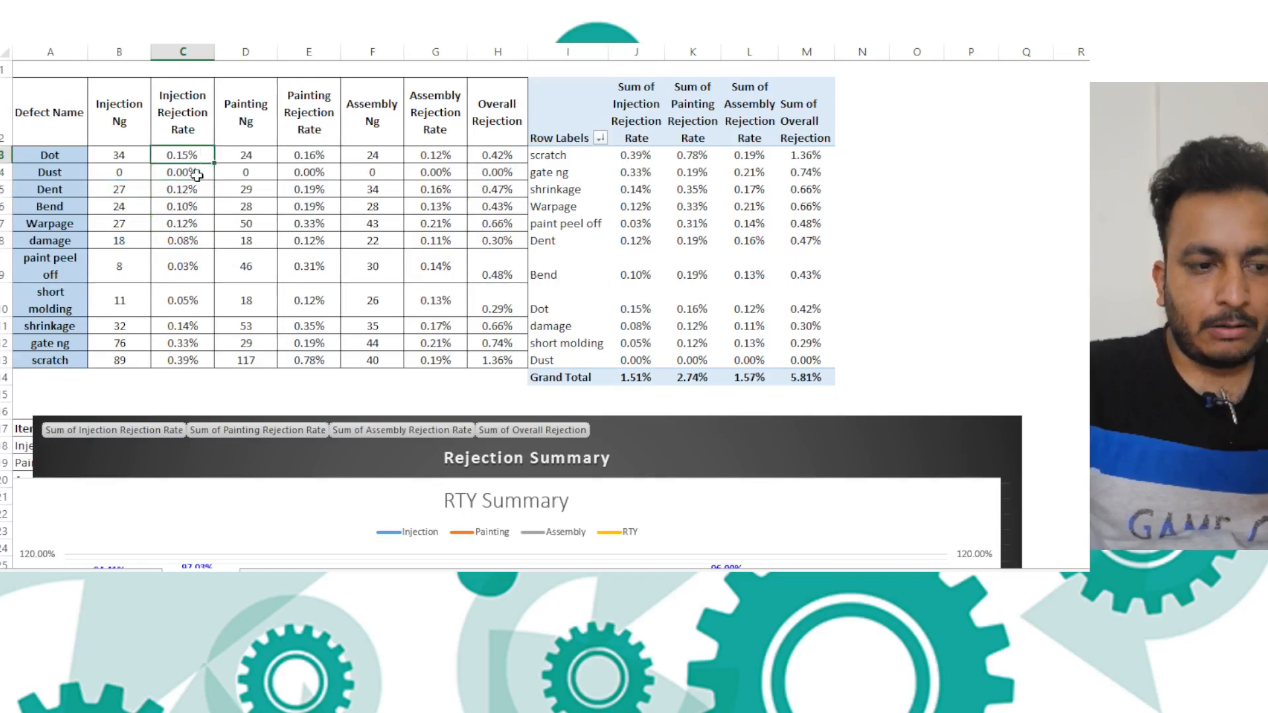
# Check the Bend row's Injection Rejection Rate formula and the Dot row's Overall Rejection formula
pyautogui.click(195, 174)
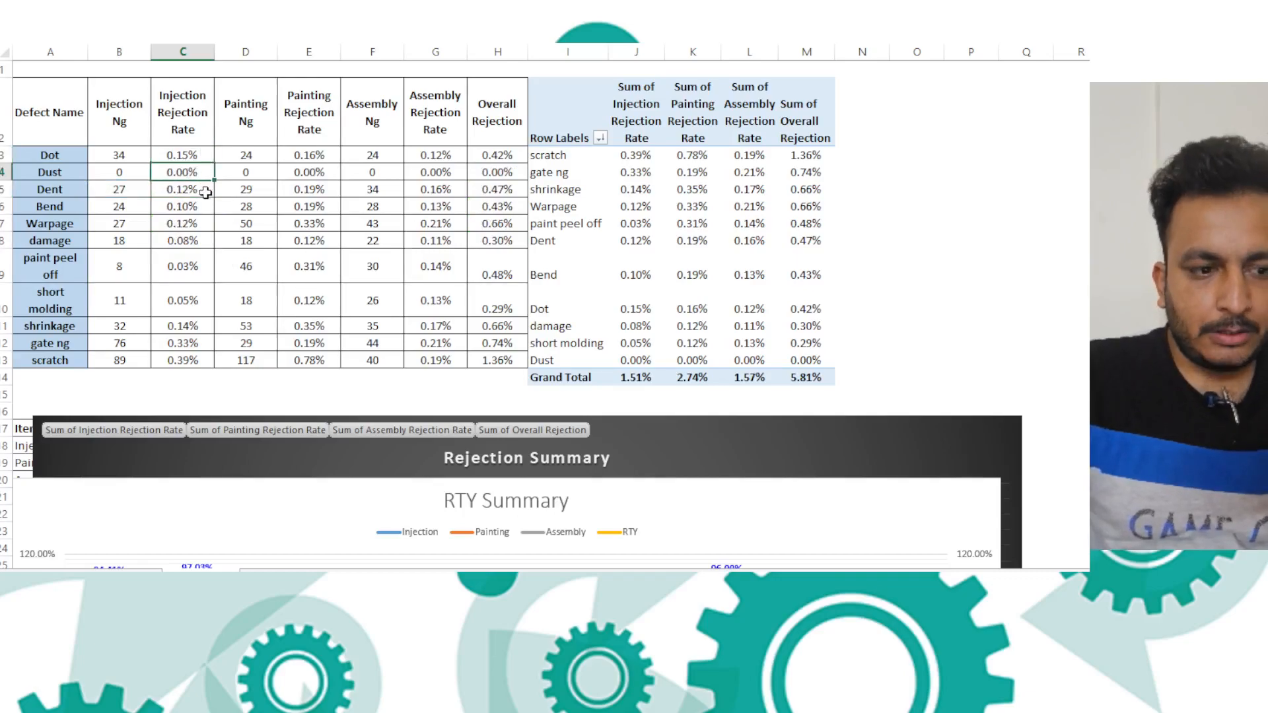
pyautogui.click(204, 191)
pyautogui.click(204, 225)
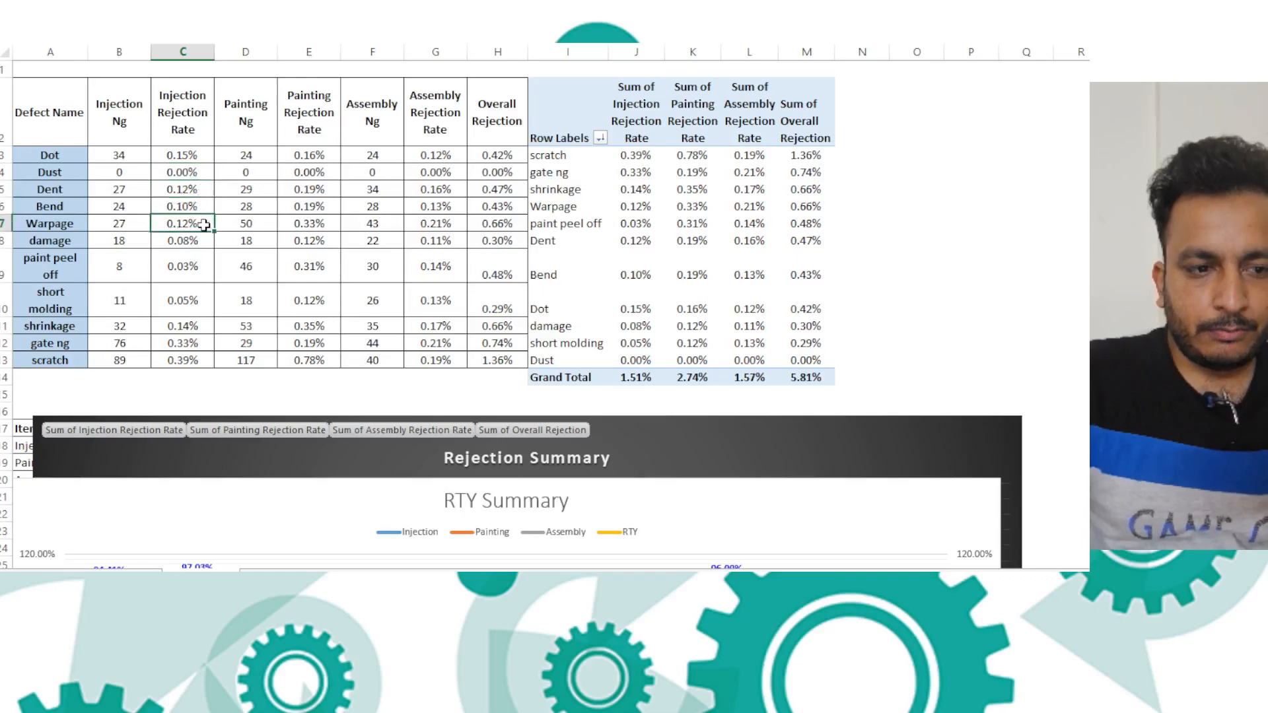
pyautogui.doubleClick(205, 206)
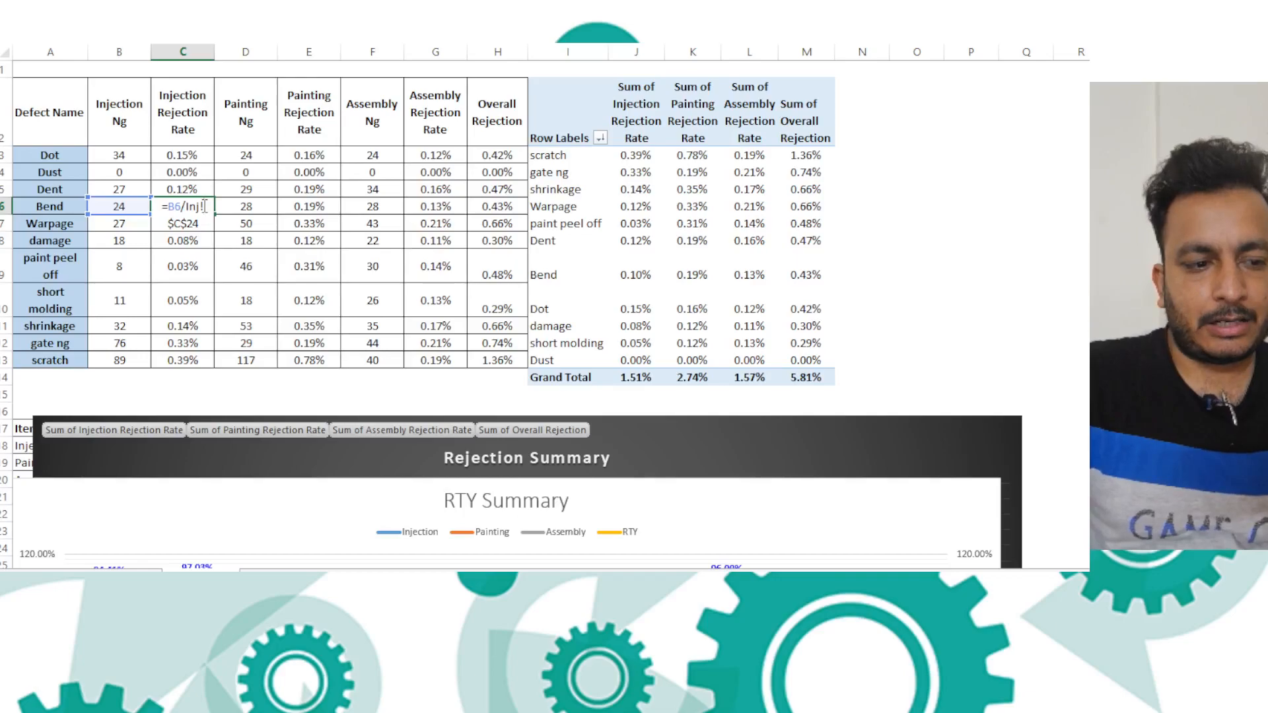
pyautogui.press('Escape')
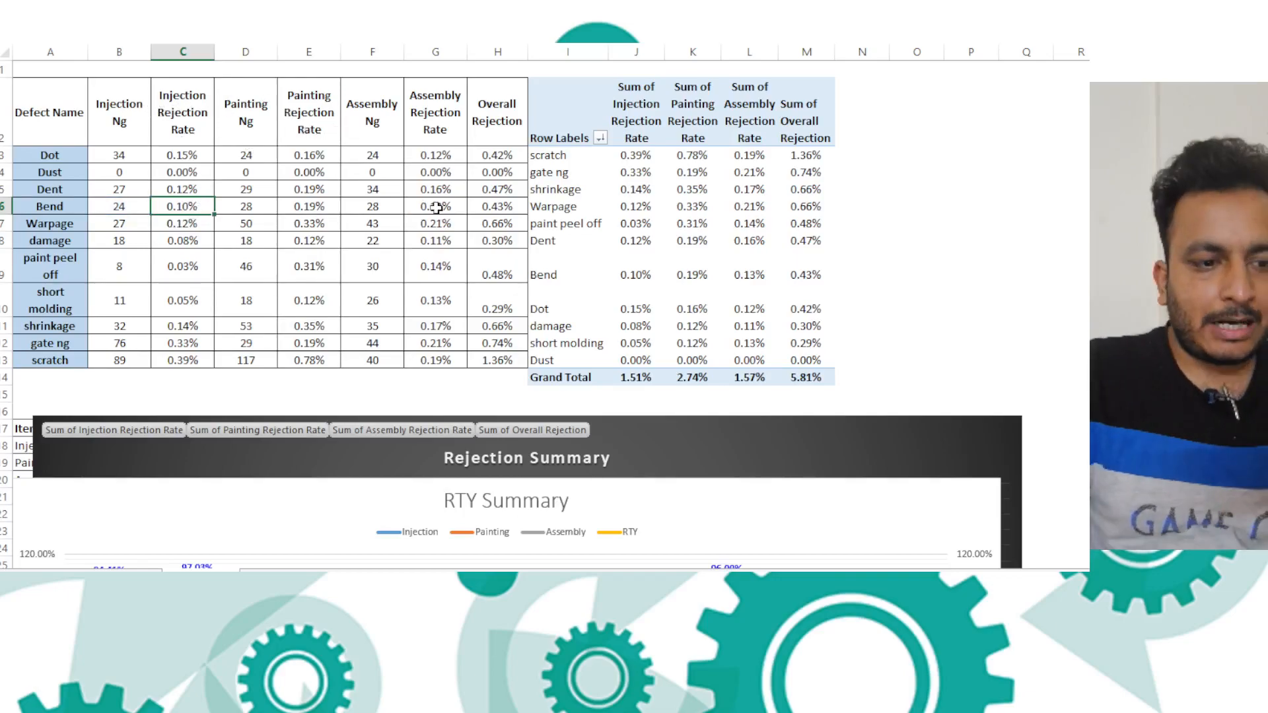
pyautogui.click(505, 157)
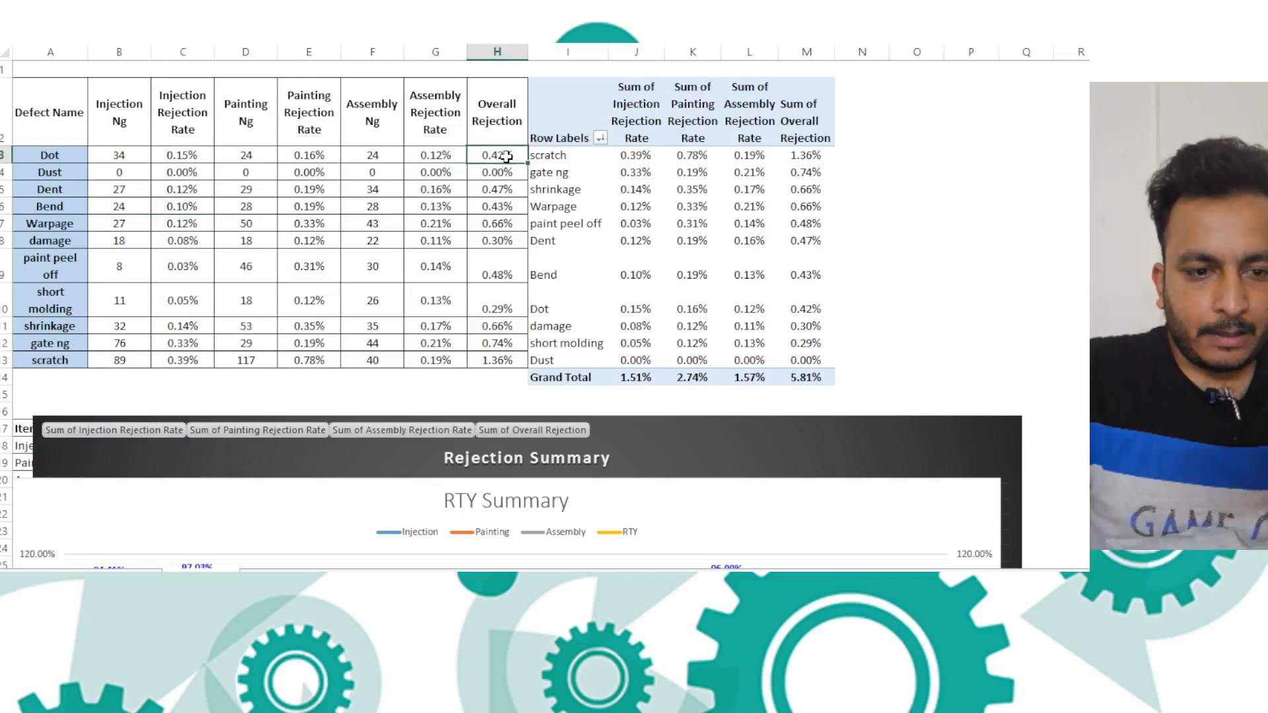
pyautogui.doubleClick(506, 157)
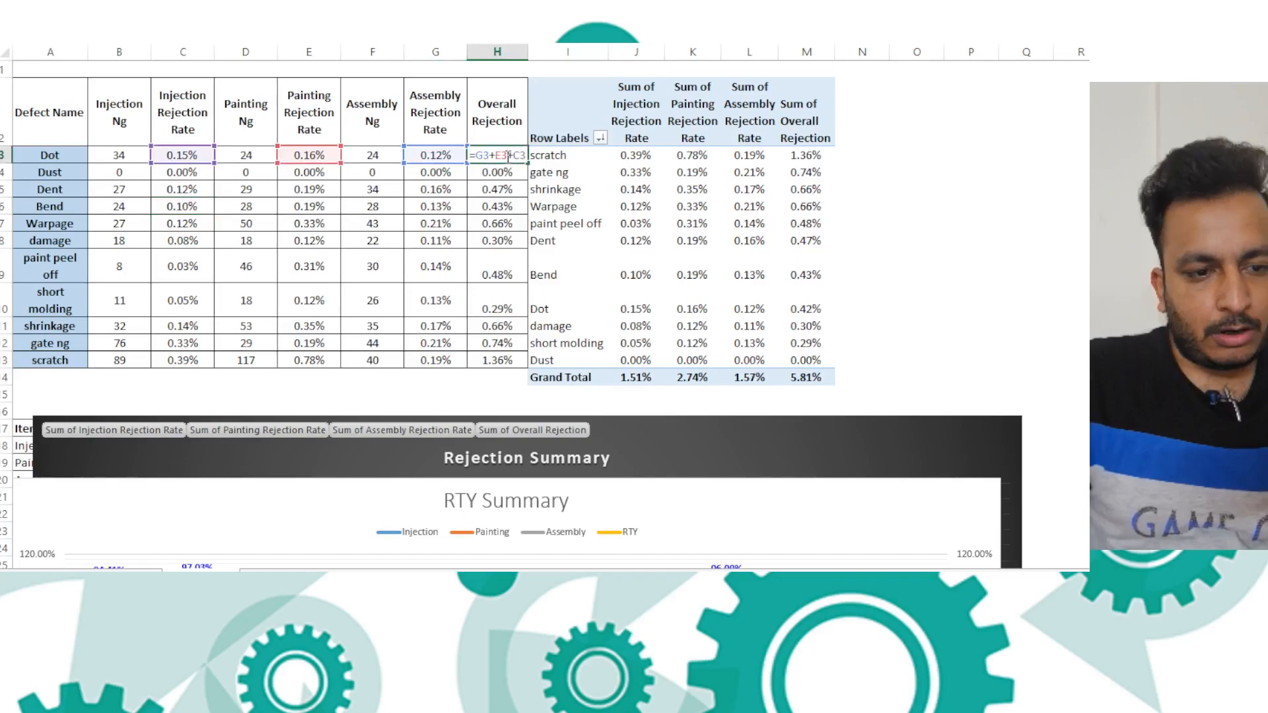
pyautogui.press('Escape')
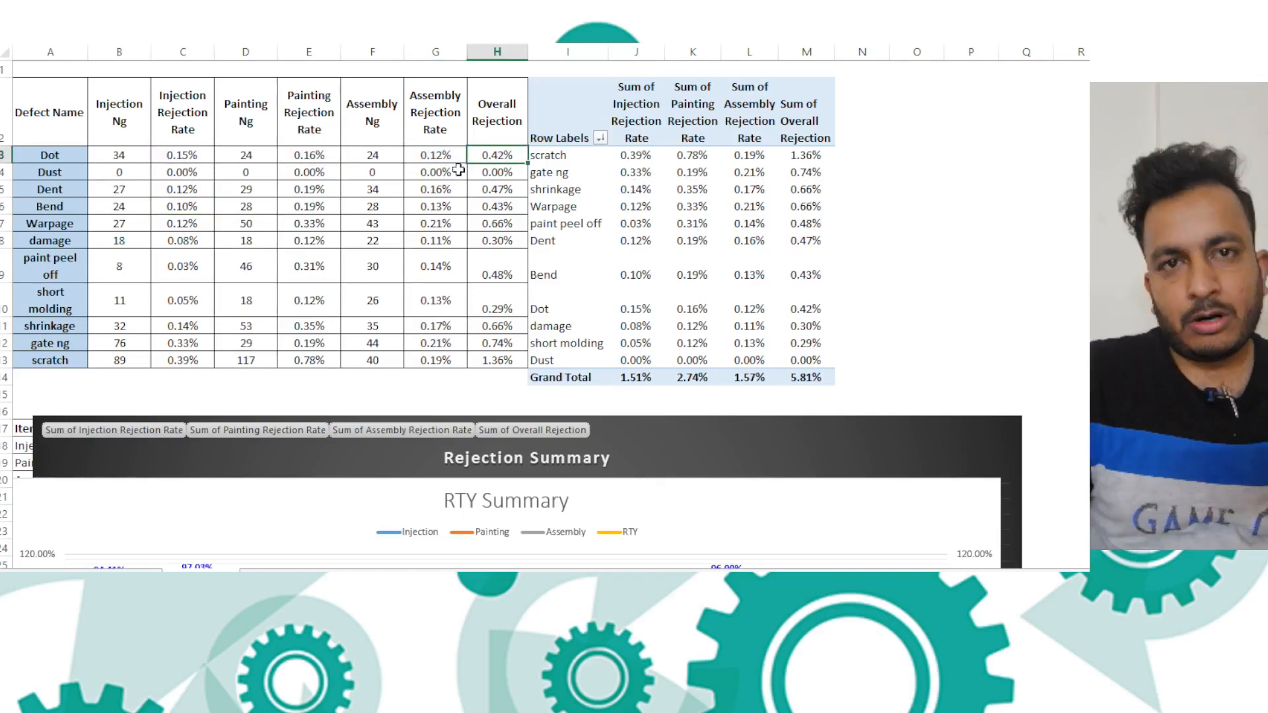
# Insert a PivotChart with its PivotTable from the defect table A2:H13 on a separate sheet, using Defect Name as the axis category
pyautogui.moveTo(66, 112)
pyautogui.mouseDown()
pyautogui.moveTo(106, 214)
pyautogui.moveTo(450, 360)
pyautogui.moveTo(498, 359)
pyautogui.mouseUp()
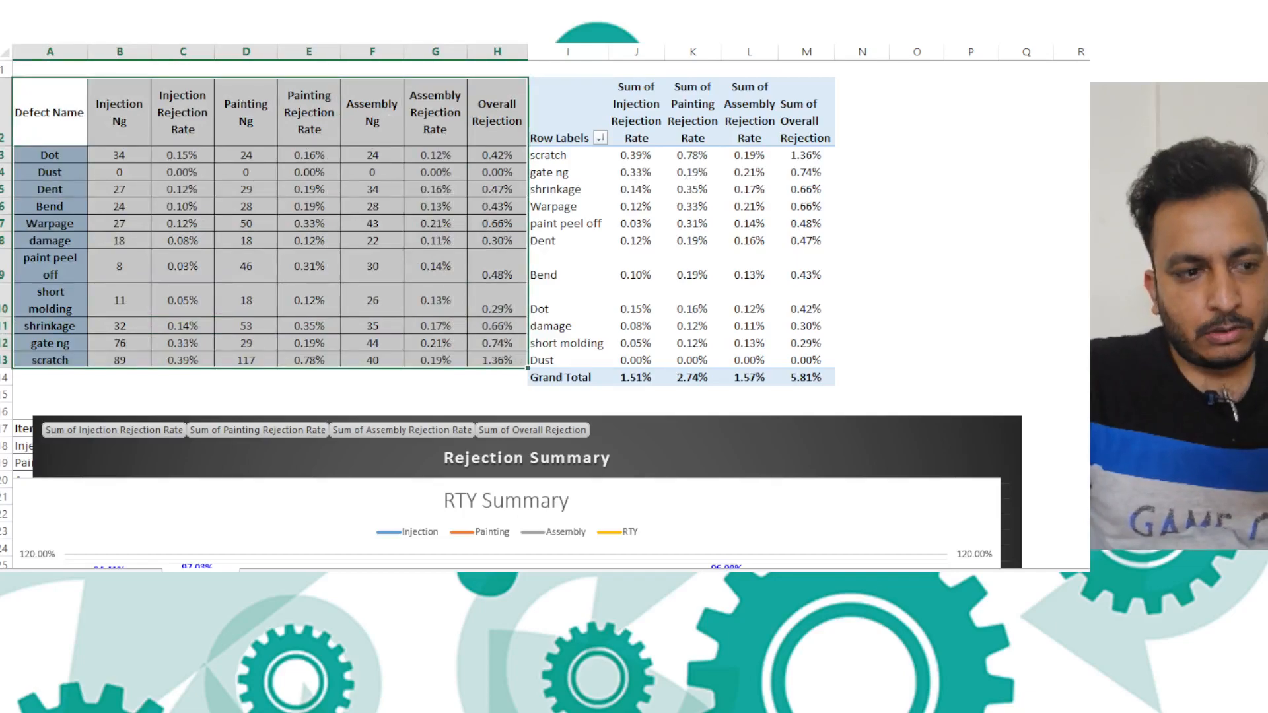
pyautogui.hotkey('ctrl', 'c')
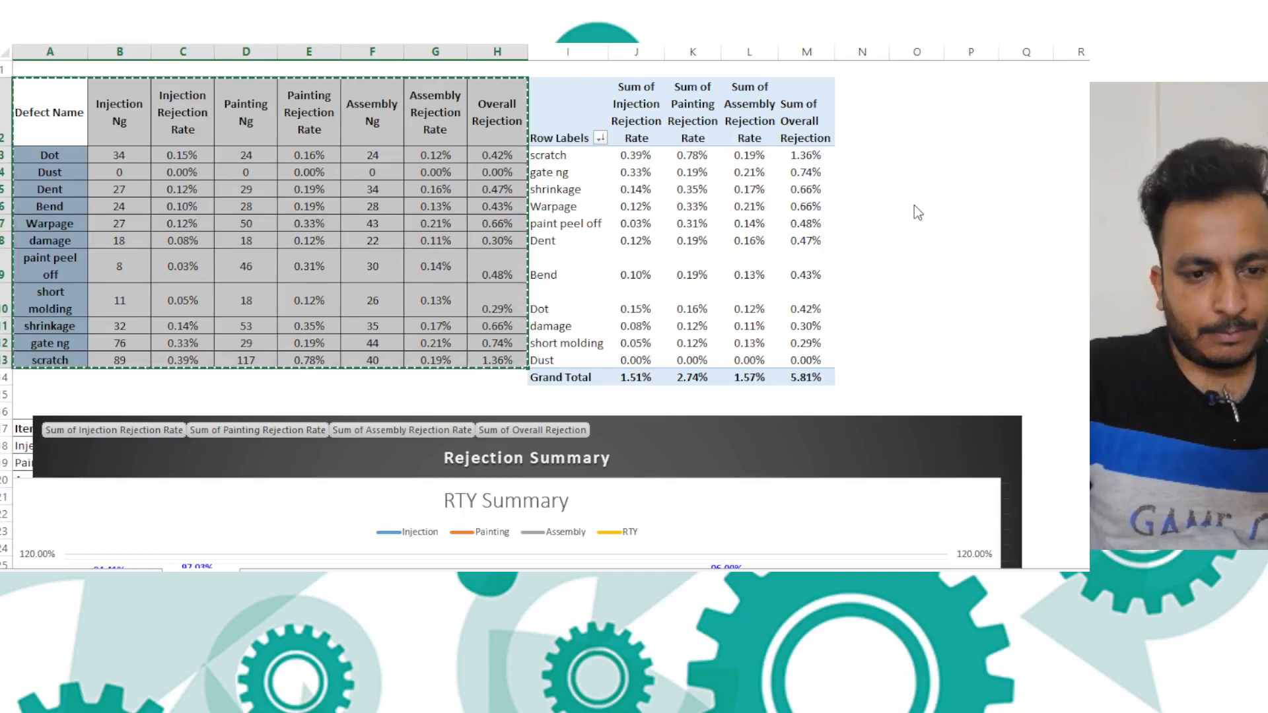
pyautogui.press('Escape')
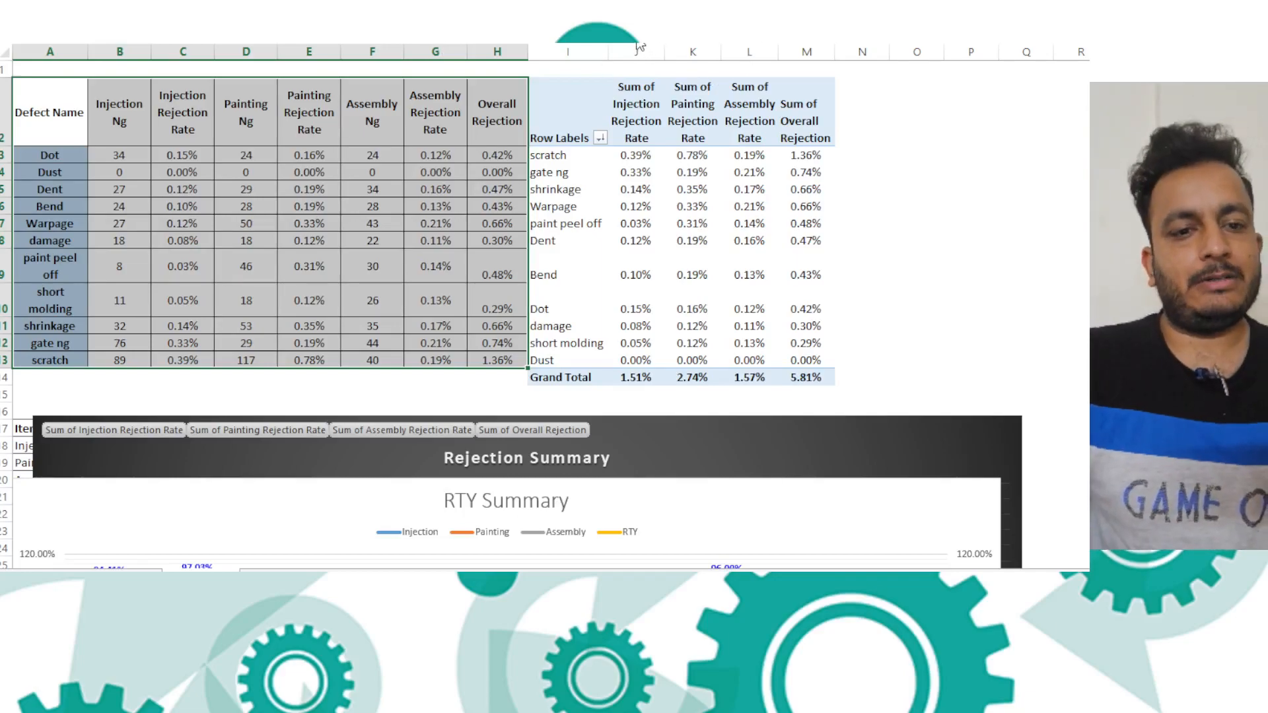
pyautogui.hotkey('ctrl', 'c')
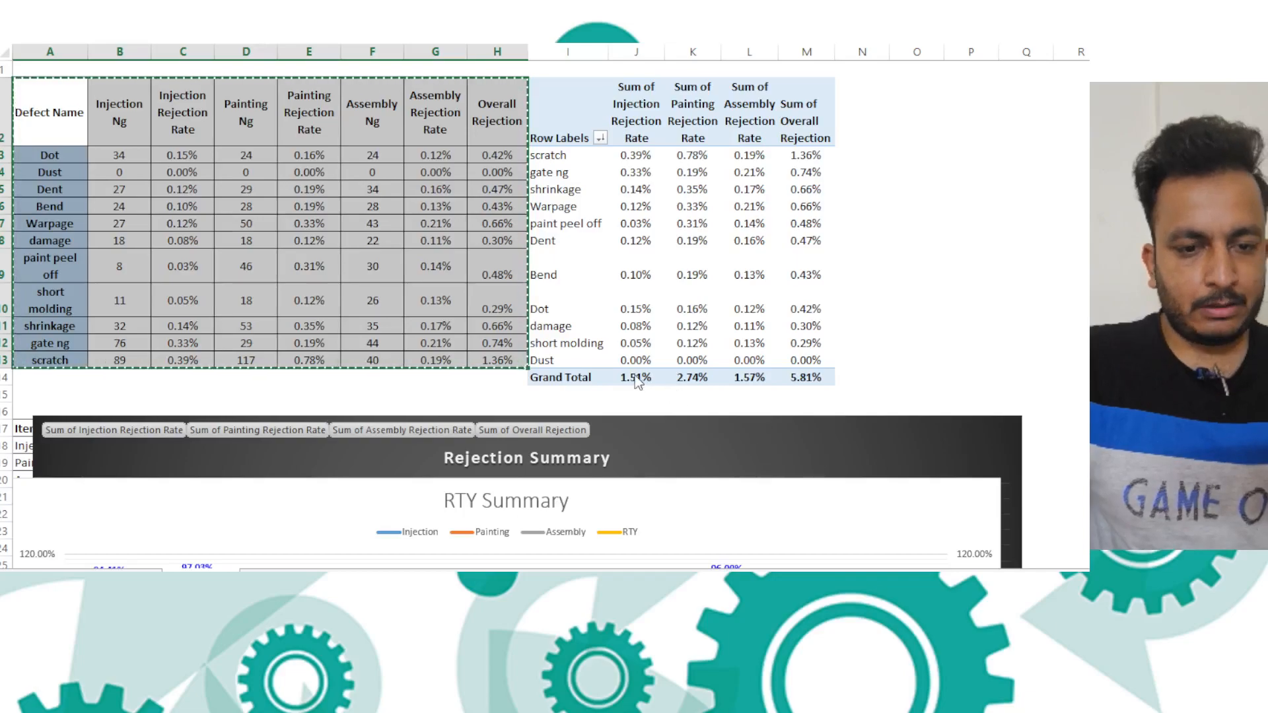
pyautogui.press('Escape')
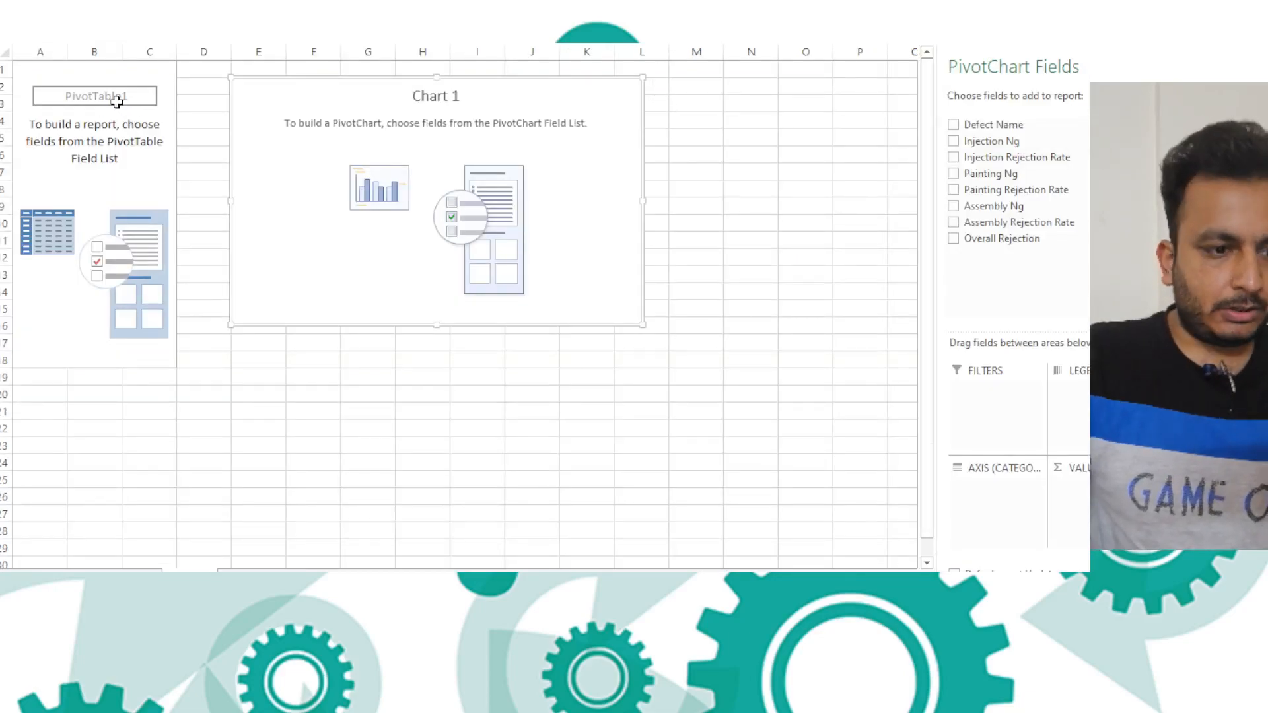
pyautogui.moveTo(992, 124); pyautogui.dragTo(987, 495)
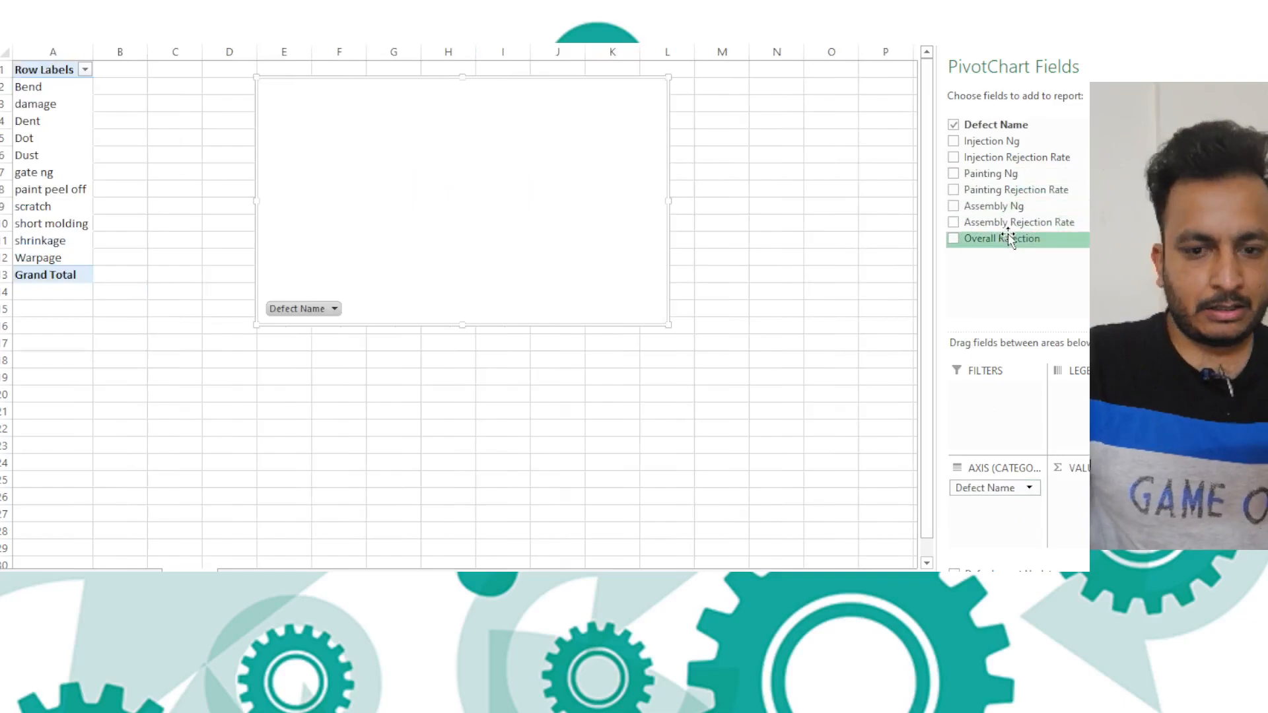
# Add Overall Rejection to the PivotChart's values and format it as a percentage with two decimals
pyautogui.moveTo(1010, 238); pyautogui.dragTo(1087, 503)
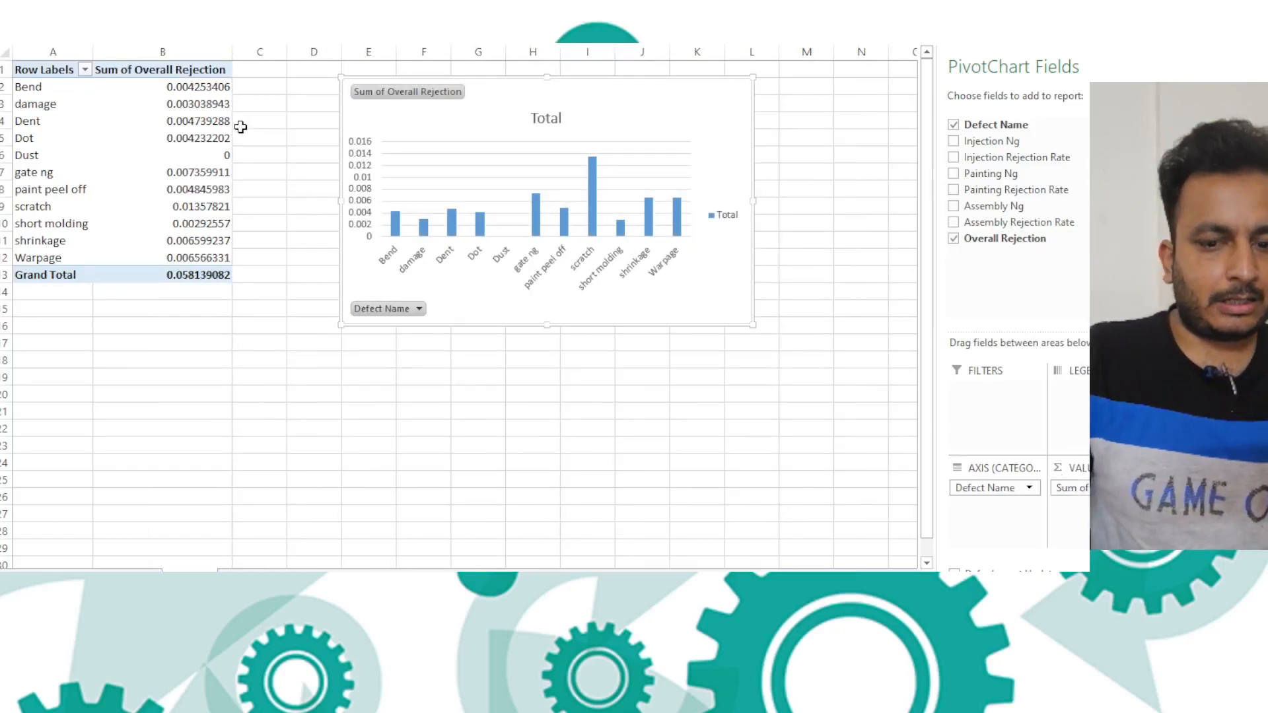
pyautogui.click(205, 121)
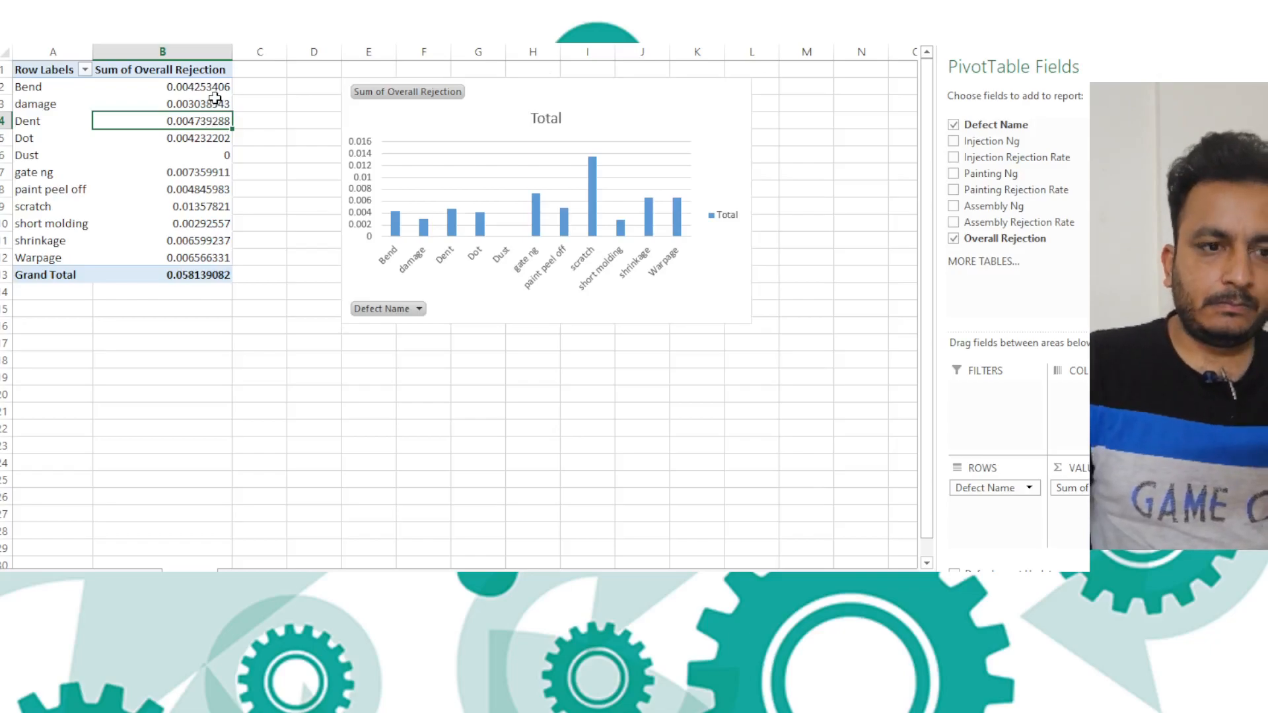
pyautogui.click(216, 101)
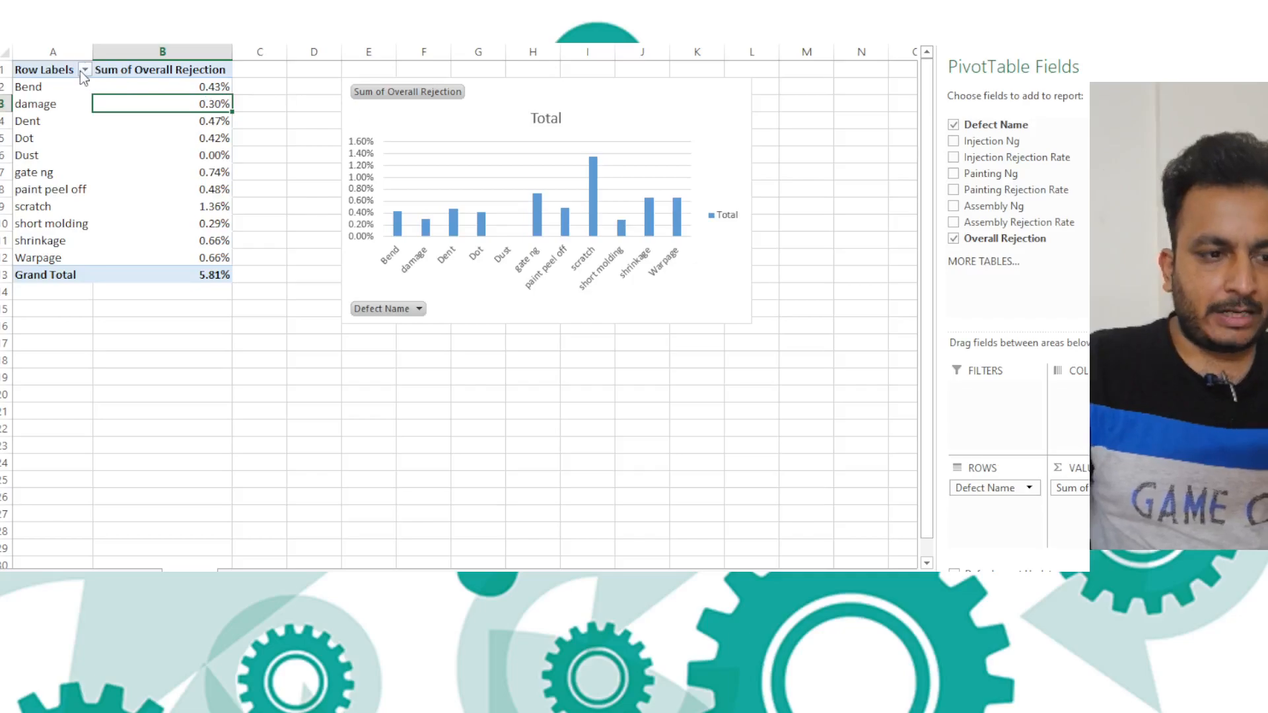
# Sort the defects in descending order of Overall Rejection and add data labels above the chart's columns
pyautogui.click(54, 105)
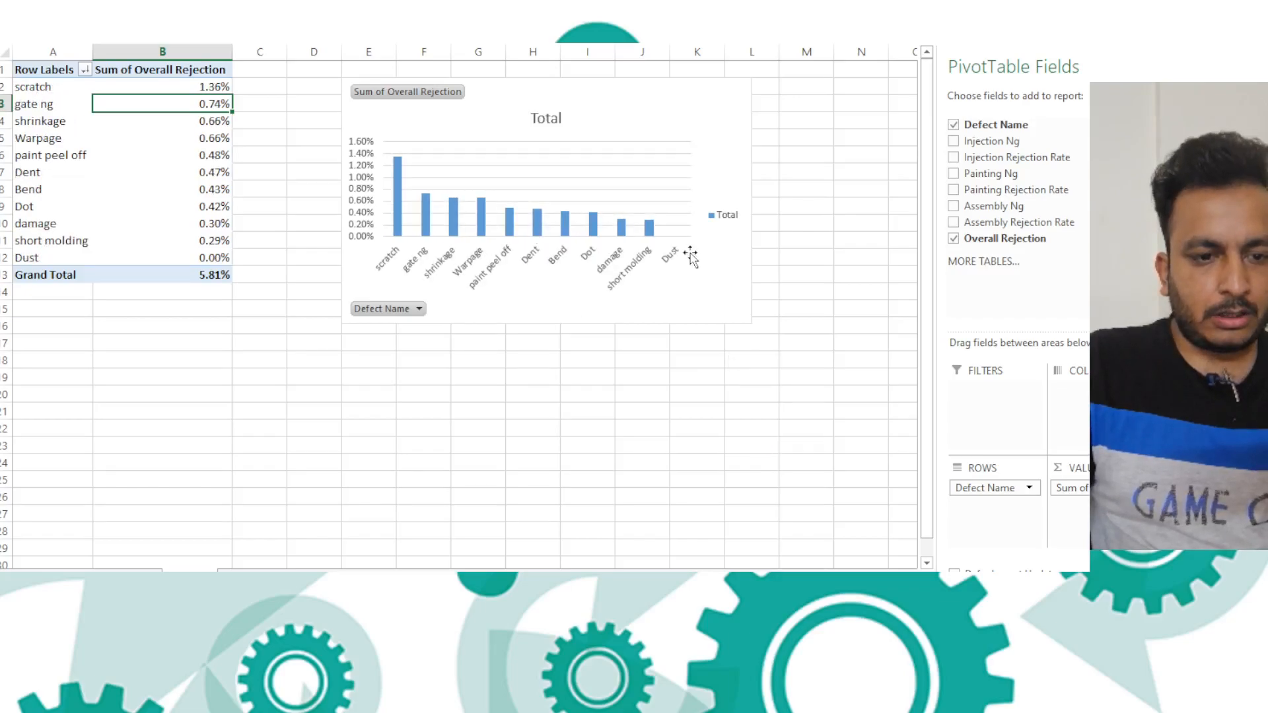
pyautogui.click(748, 112)
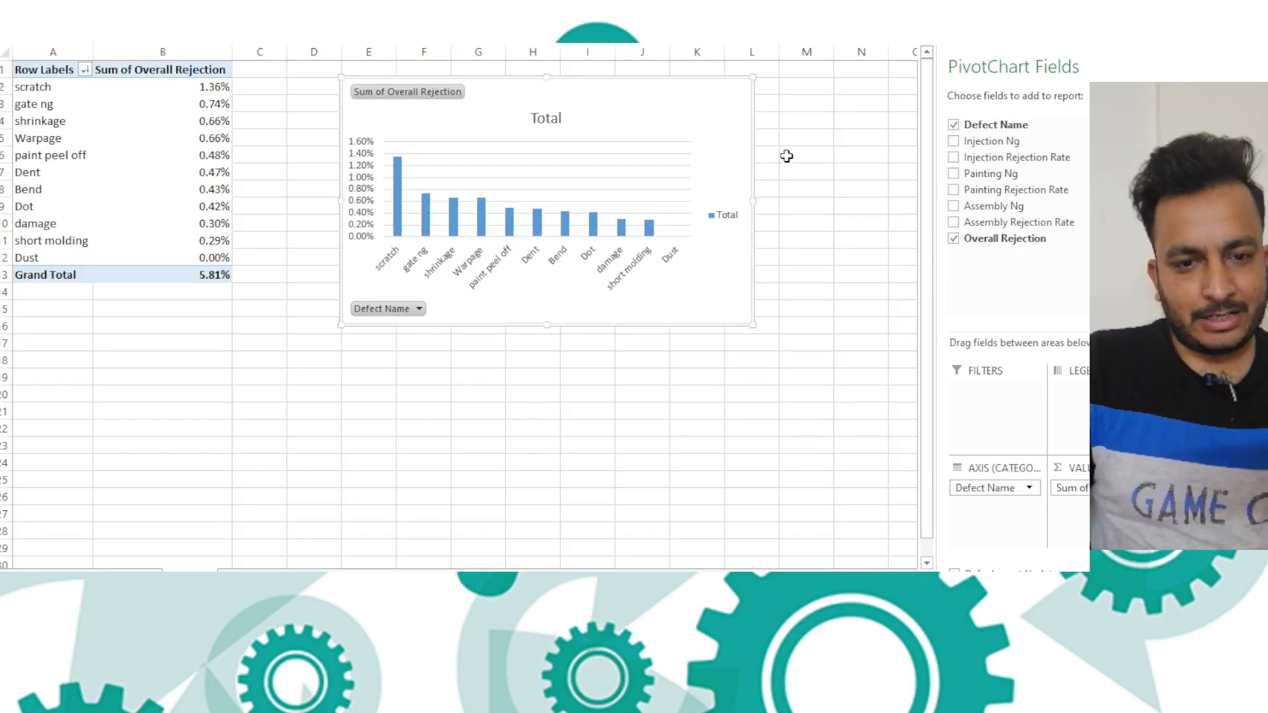
pyautogui.click(818, 177)
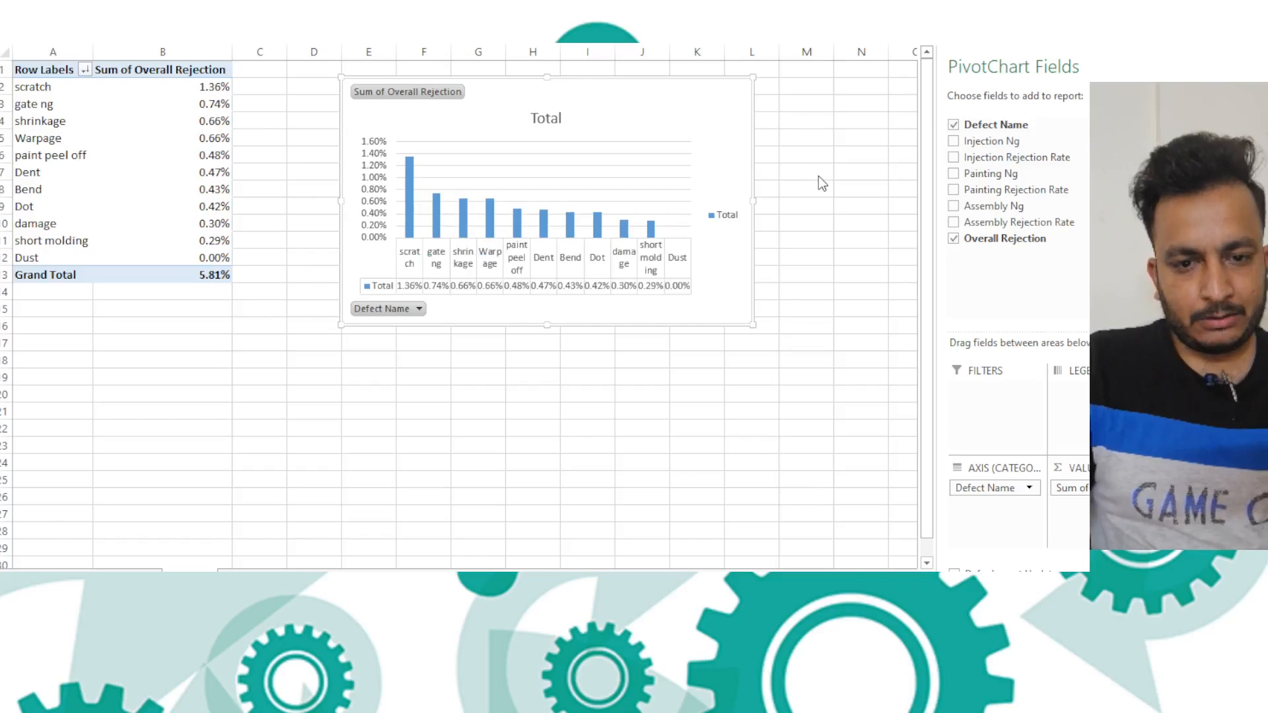
pyautogui.click(818, 176)
pyautogui.click(818, 165)
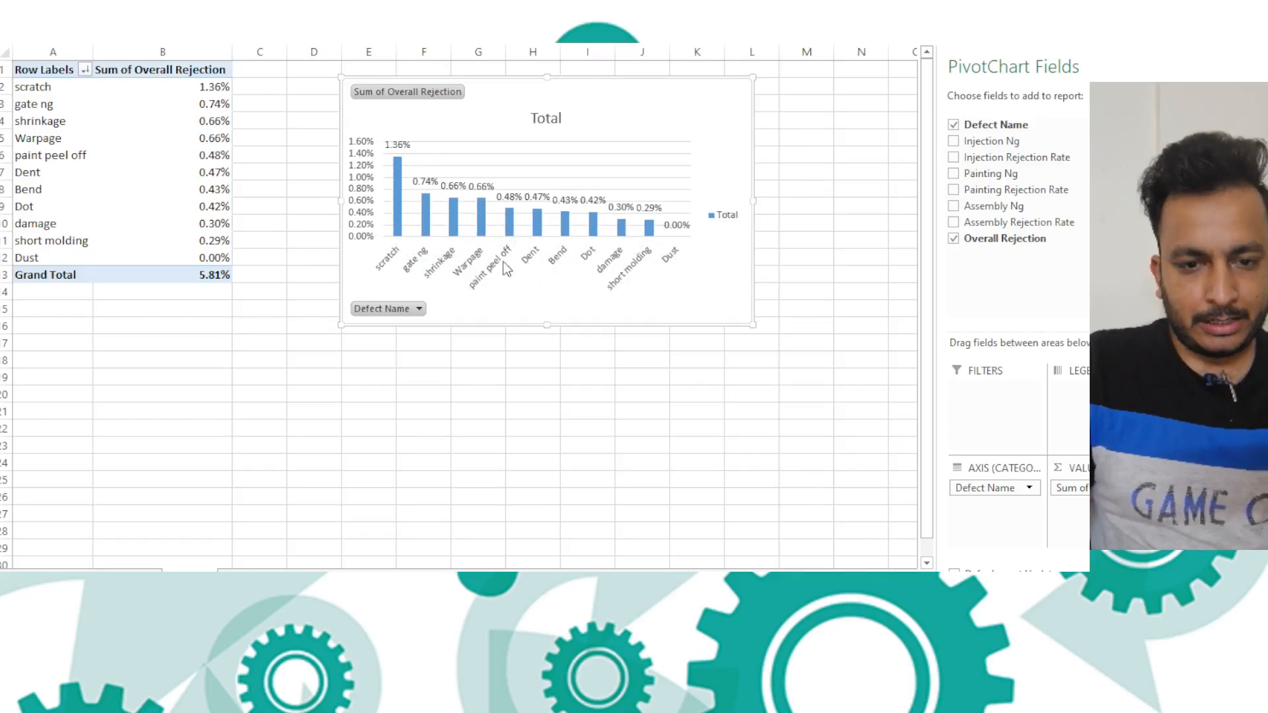
pyautogui.click(728, 396)
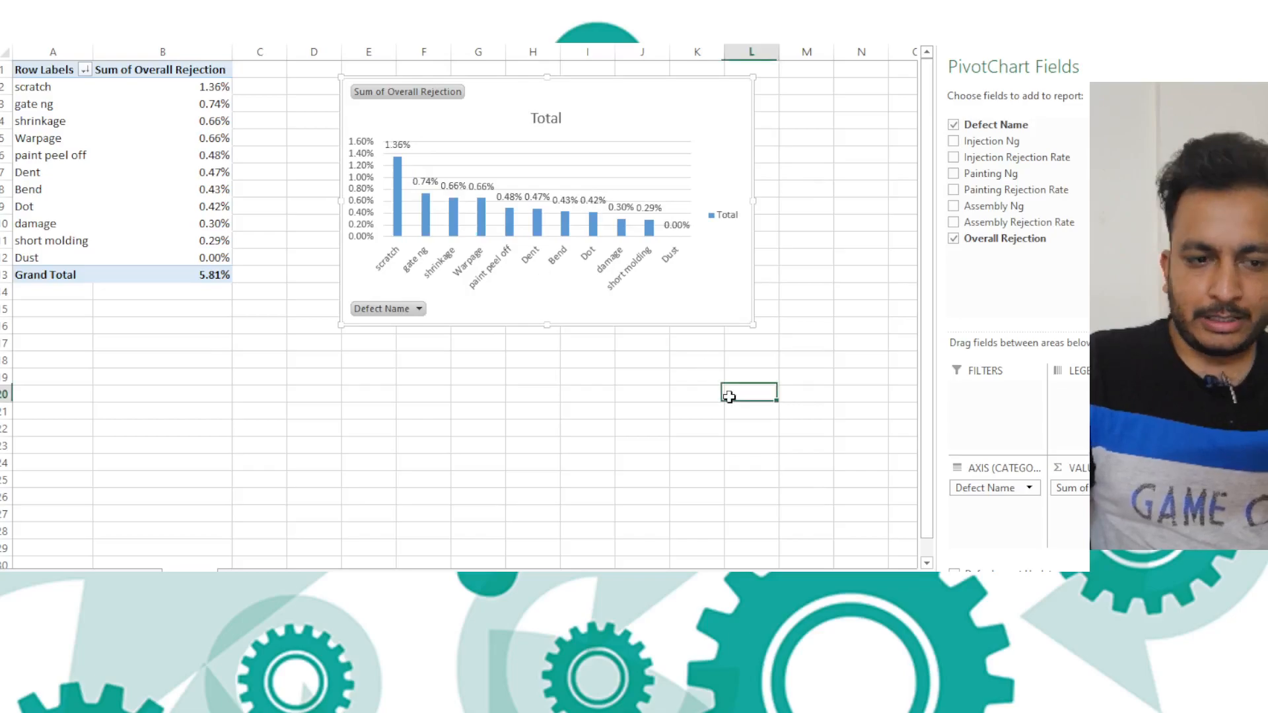
# Add Injection, Painting and Assembly Rejection Rate to the PivotTable values and make Overall Rejection the last value field
pyautogui.click(181, 153)
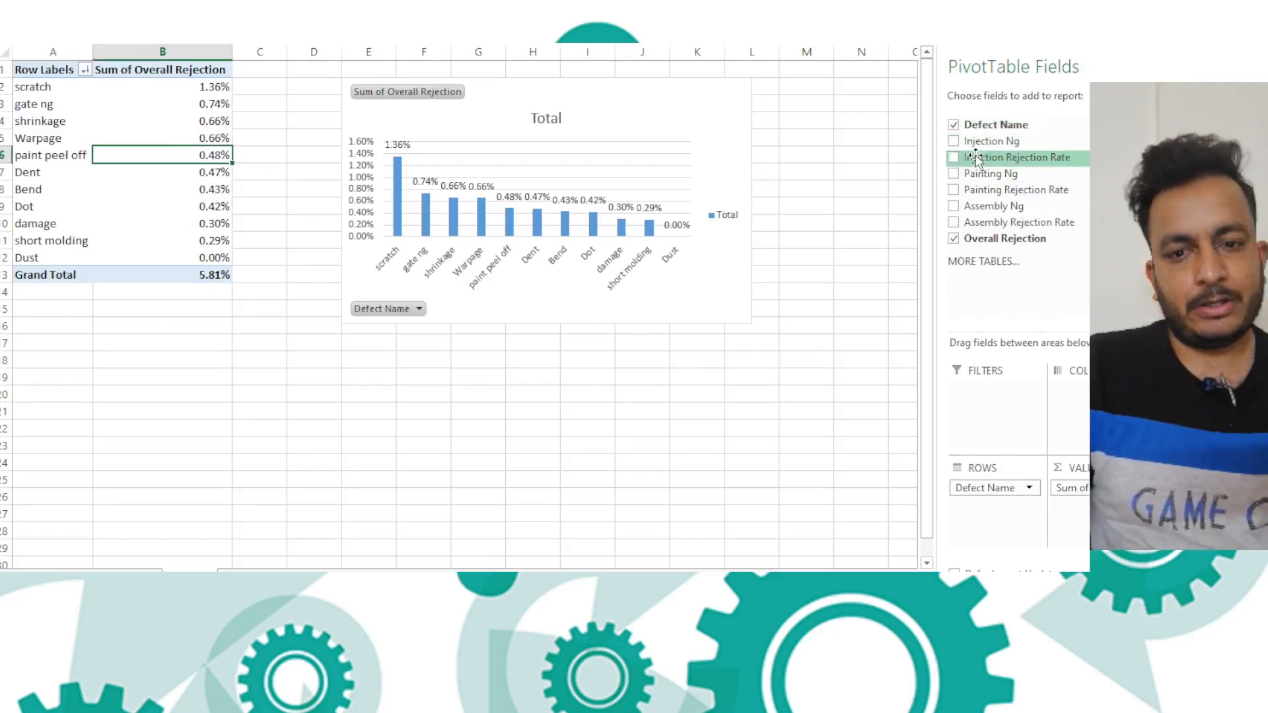
pyautogui.moveTo(978, 157); pyautogui.dragTo(1084, 509)
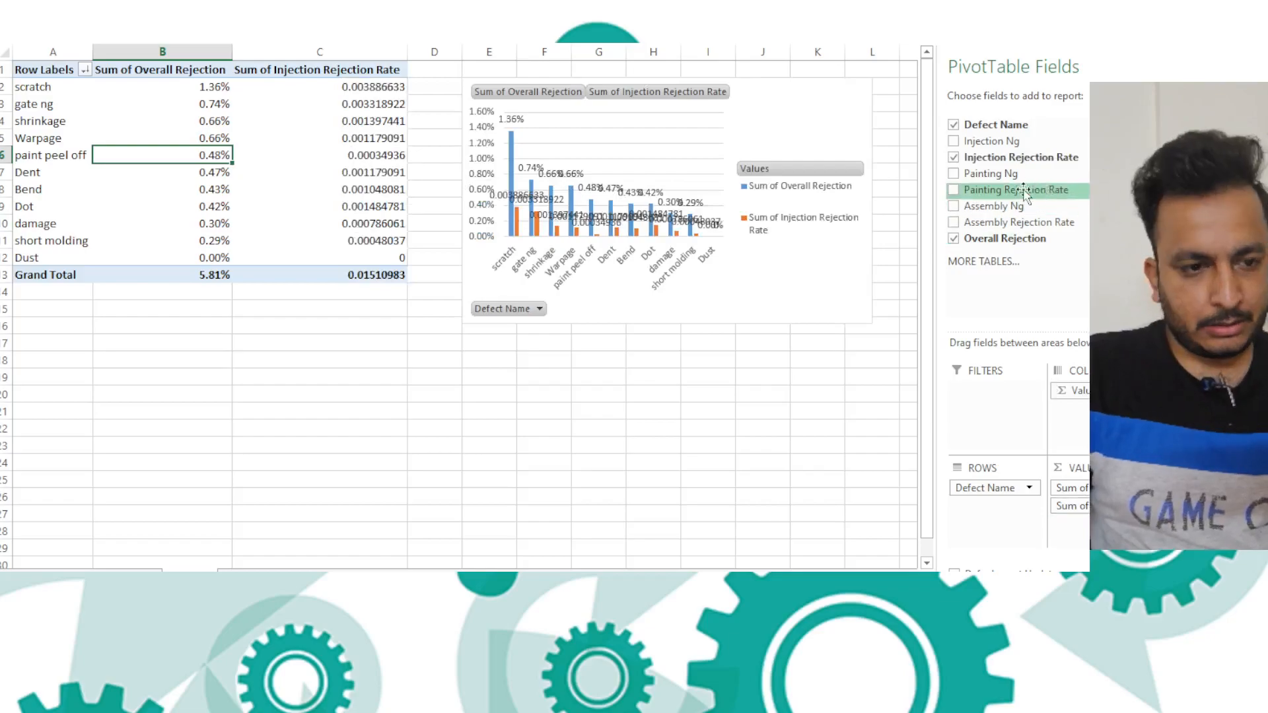
pyautogui.moveTo(1022, 190); pyautogui.dragTo(1060, 528)
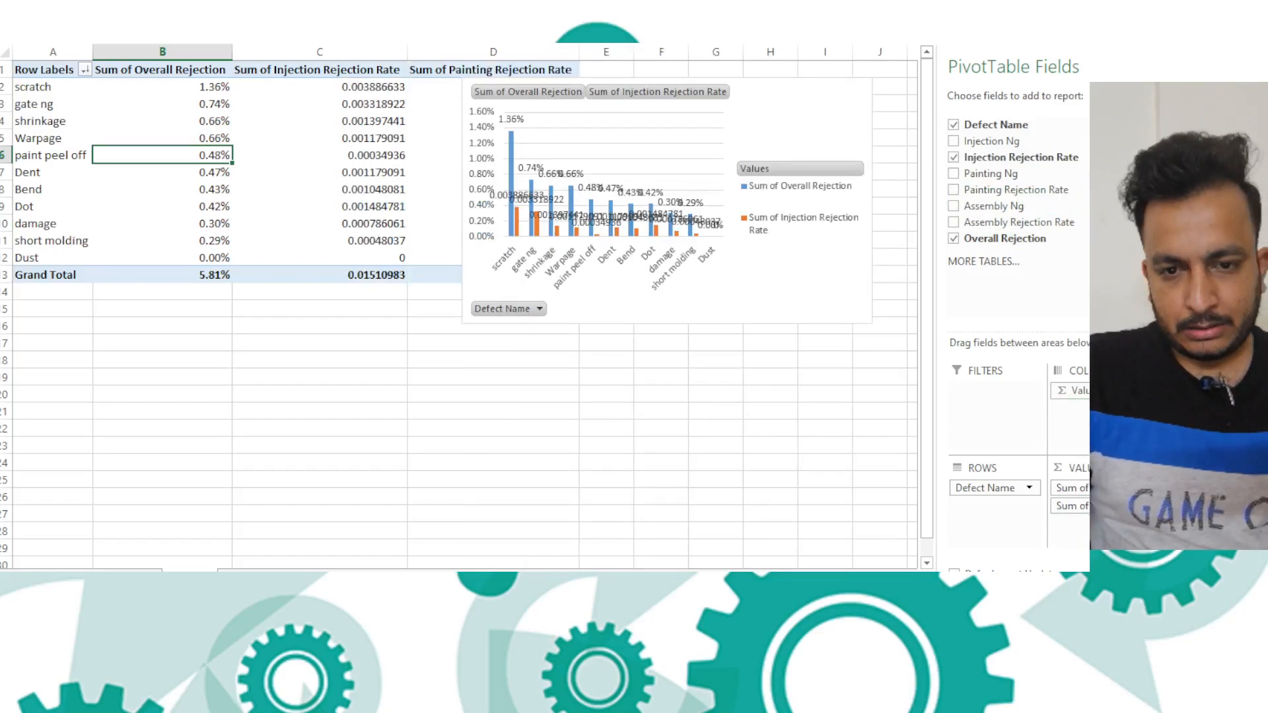
pyautogui.moveTo(1028, 225); pyautogui.dragTo(1056, 543)
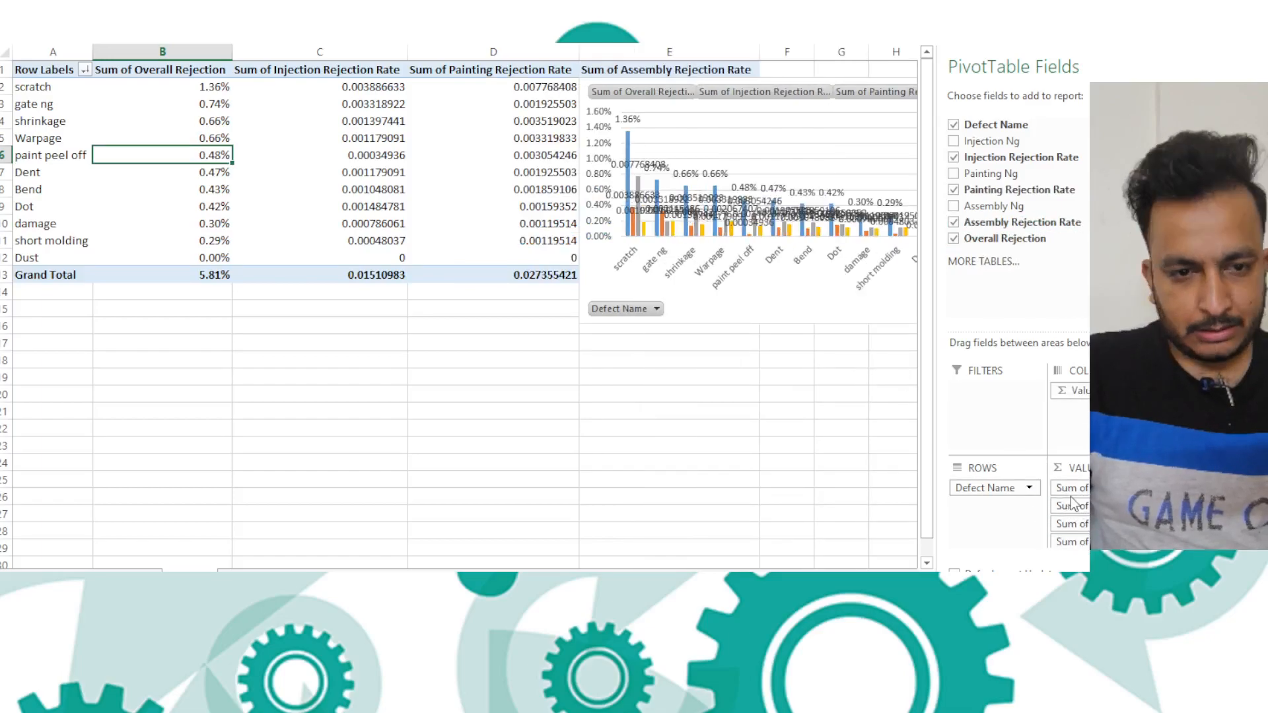
pyautogui.moveTo(1080, 492); pyautogui.dragTo(1040, 193)
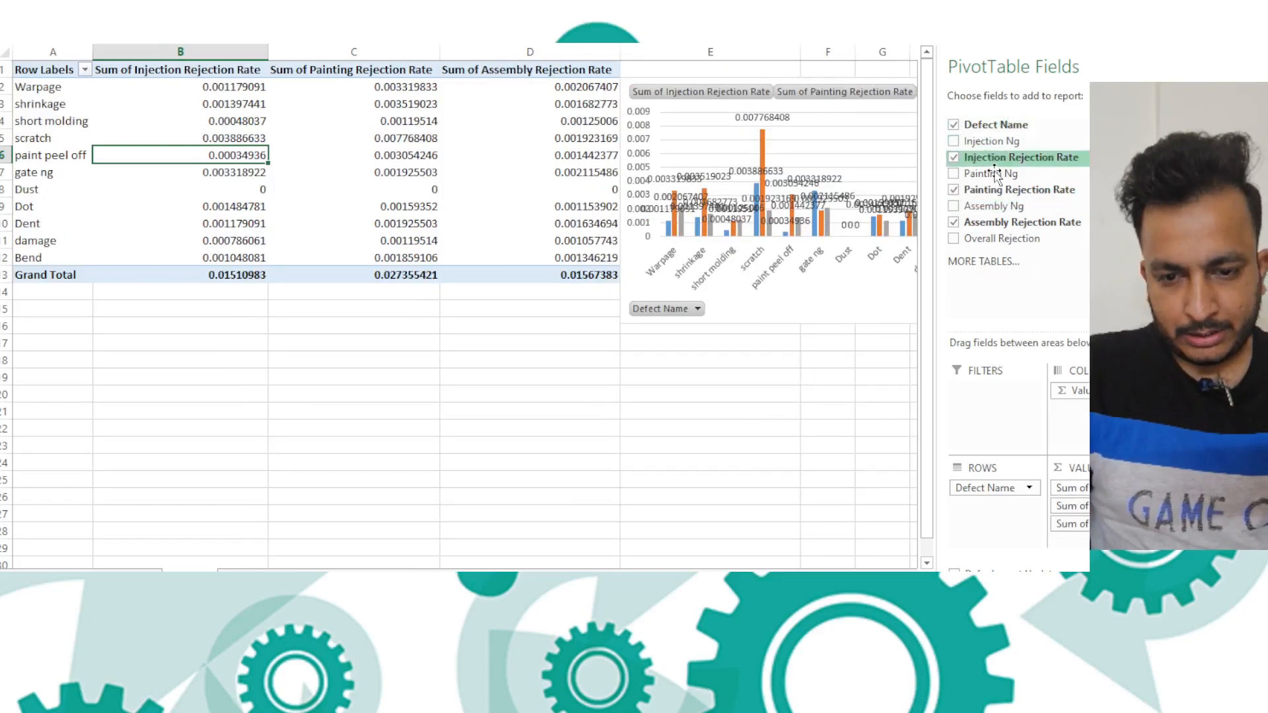
pyautogui.moveTo(995, 240); pyautogui.dragTo(1086, 528)
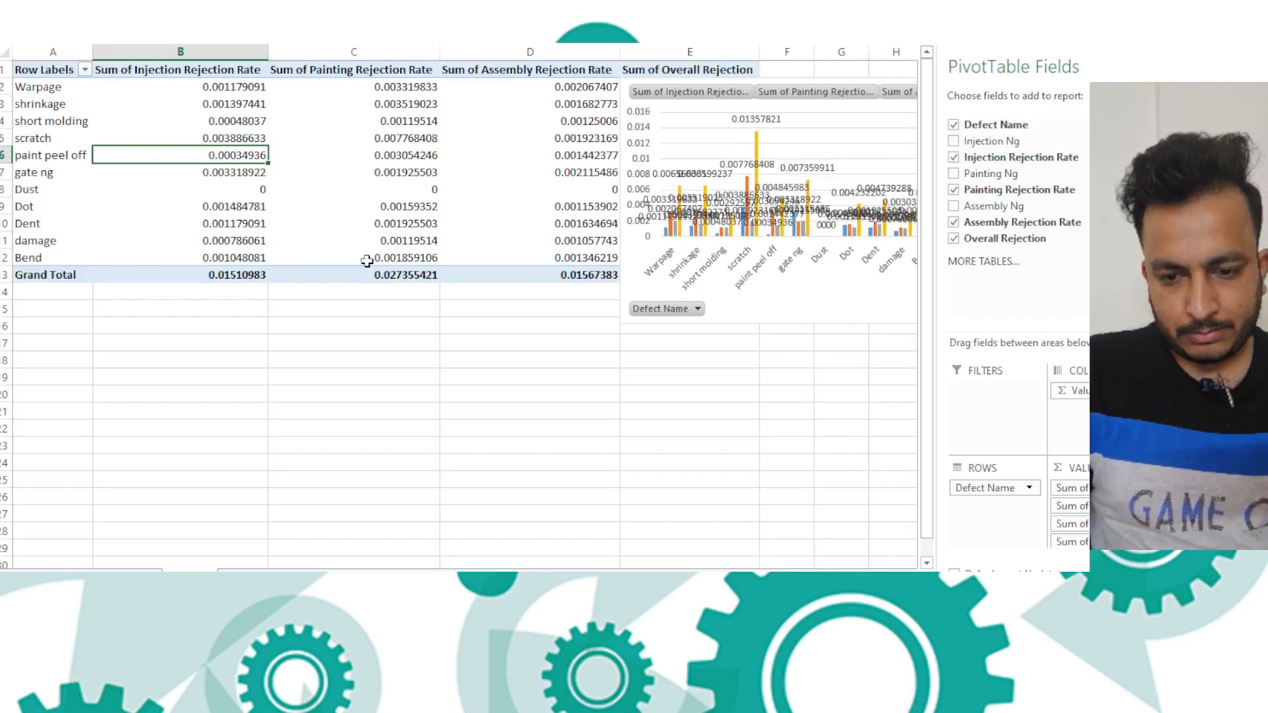
# Format the Injection, Painting, Assembly and Overall rejection value columns of the PivotTable as percentages with two decimals
pyautogui.click(254, 137)
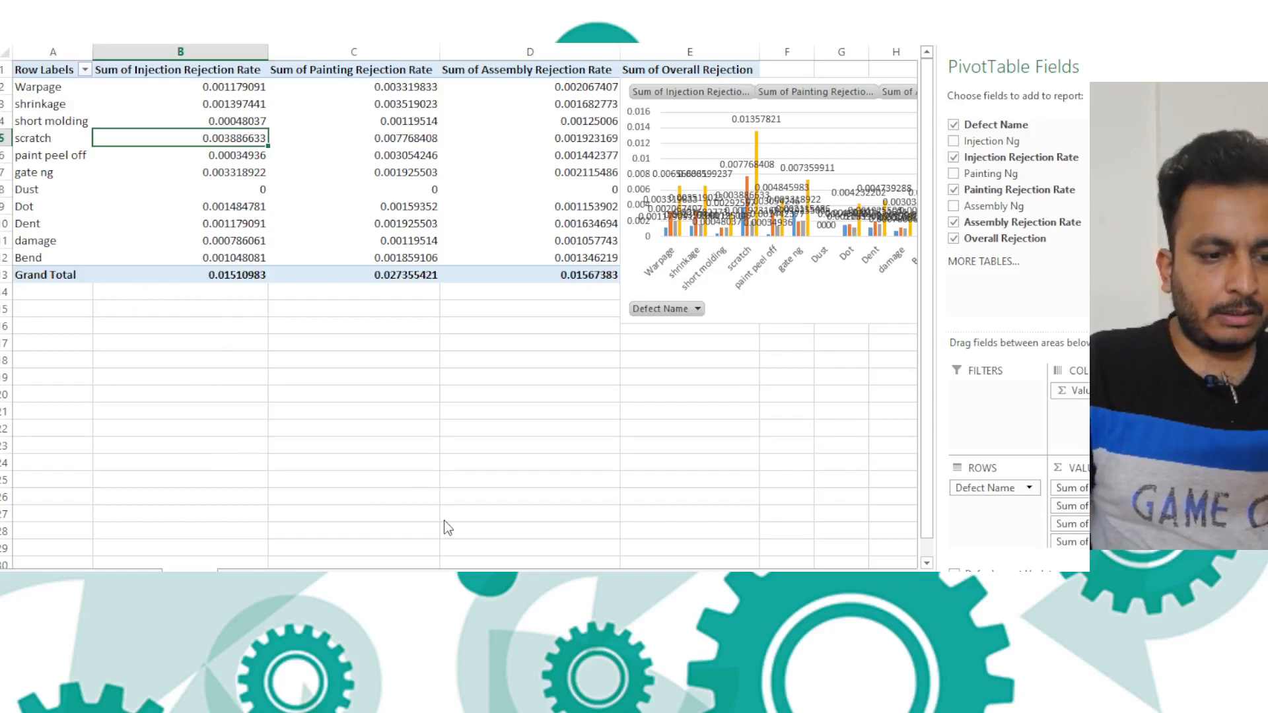
pyautogui.click(363, 454)
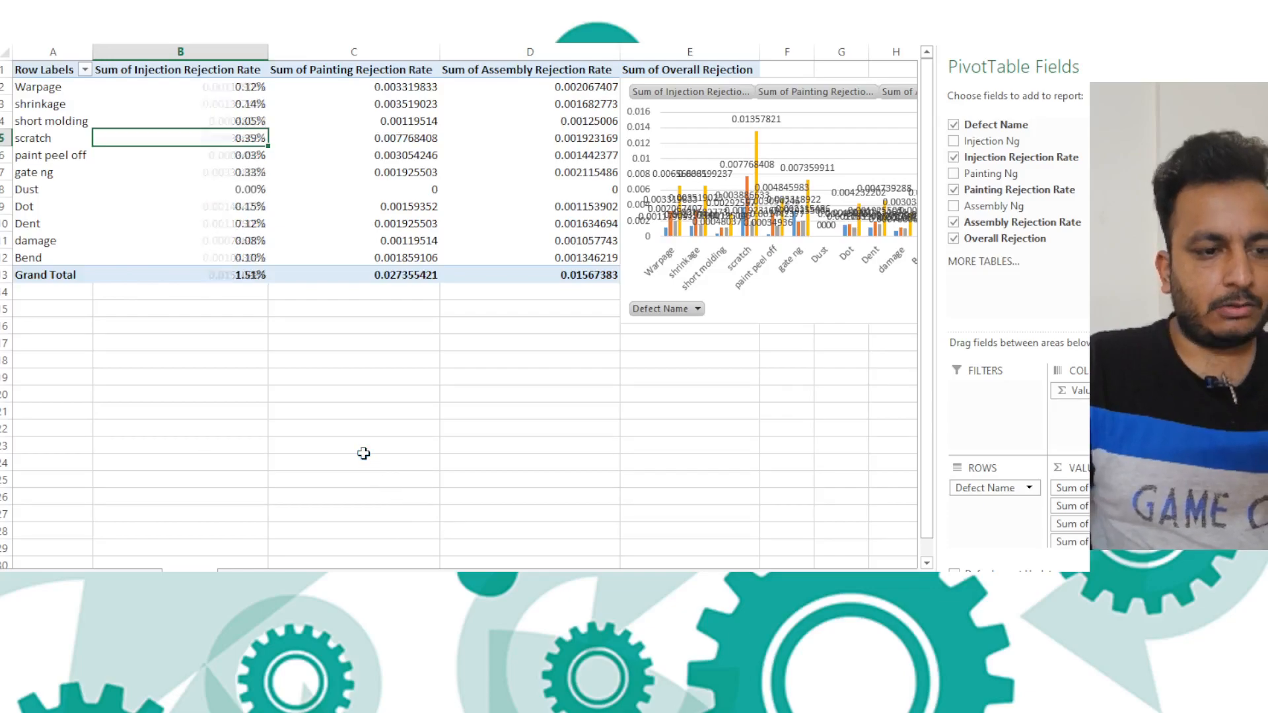
pyautogui.click(408, 119)
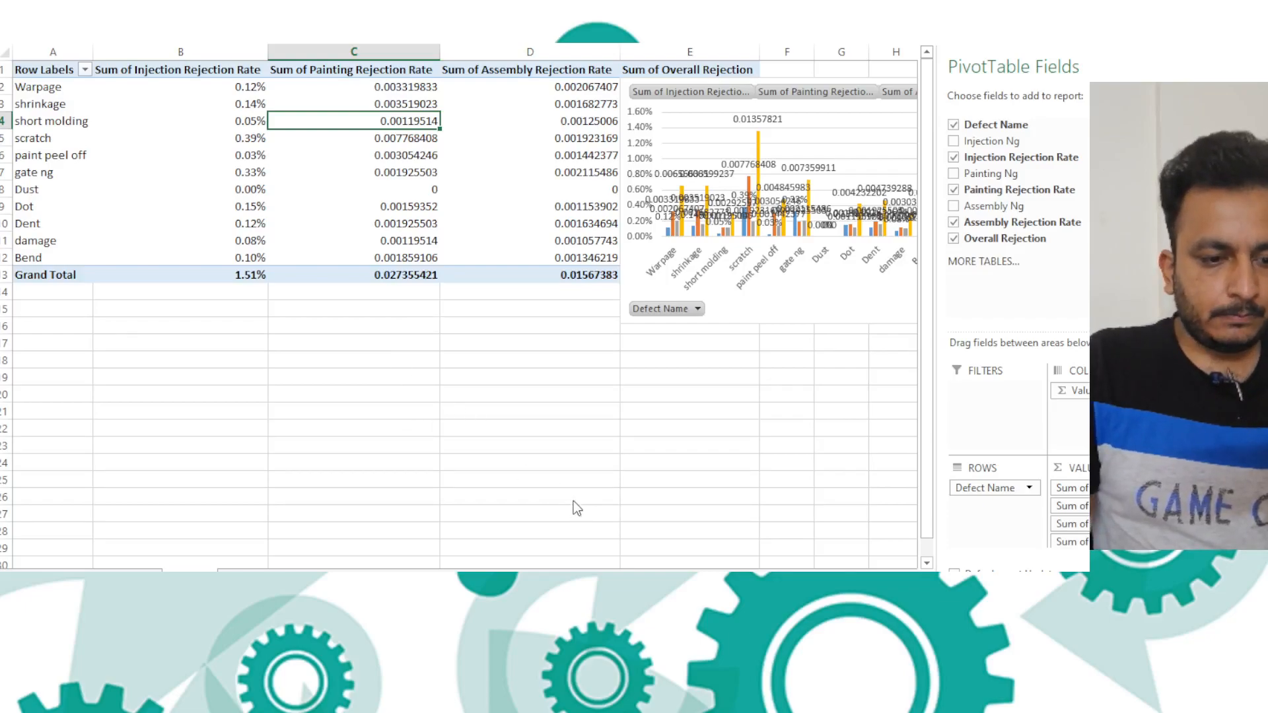
pyautogui.click(530, 437)
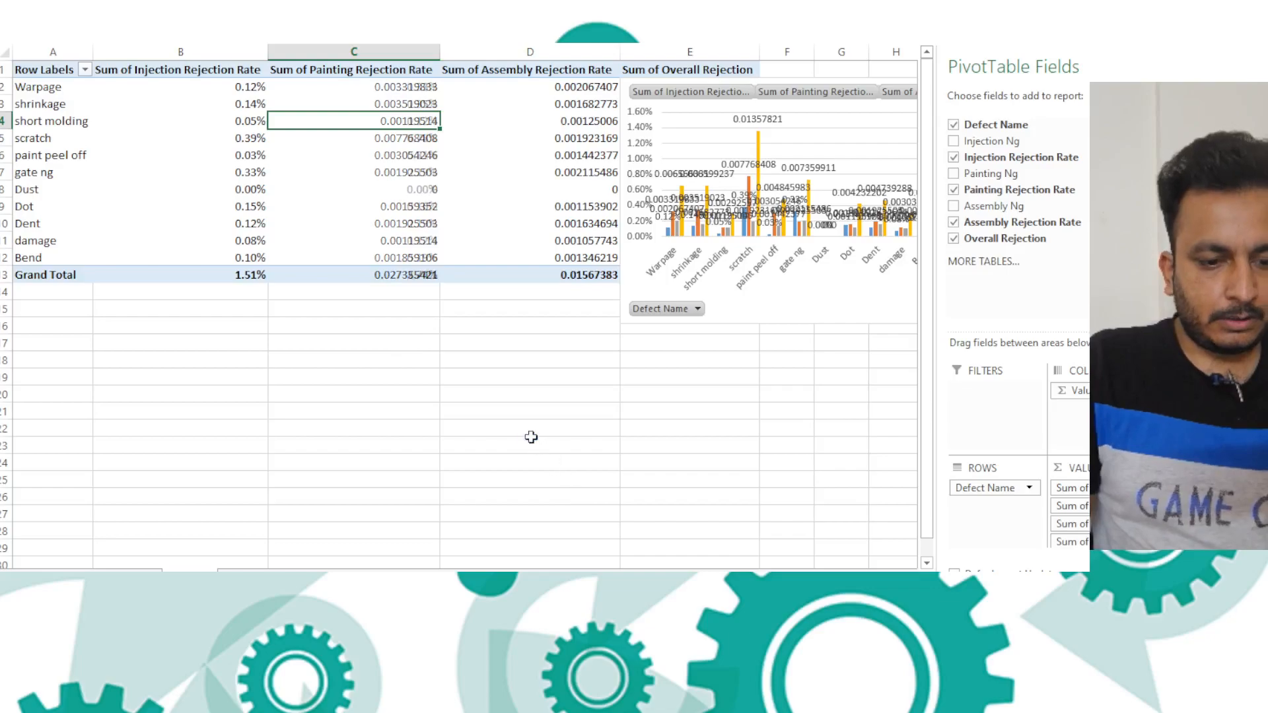
pyautogui.rightClick(575, 126)
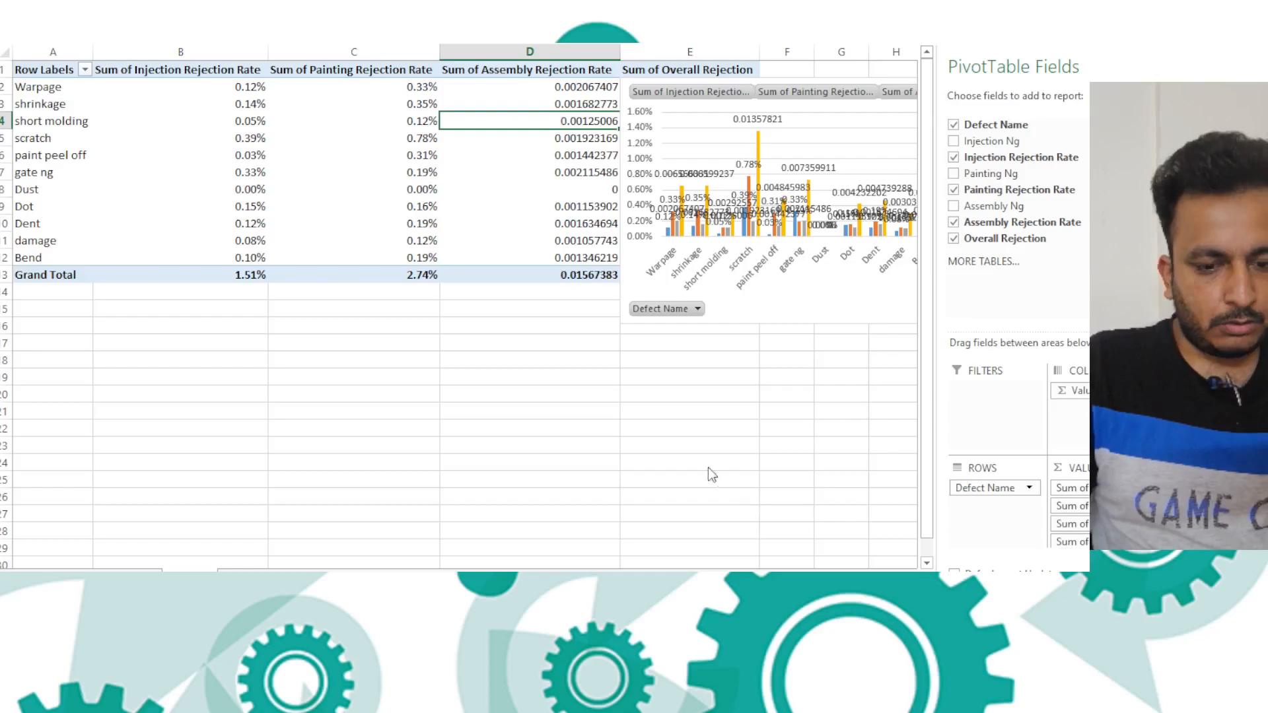
pyautogui.click(696, 433)
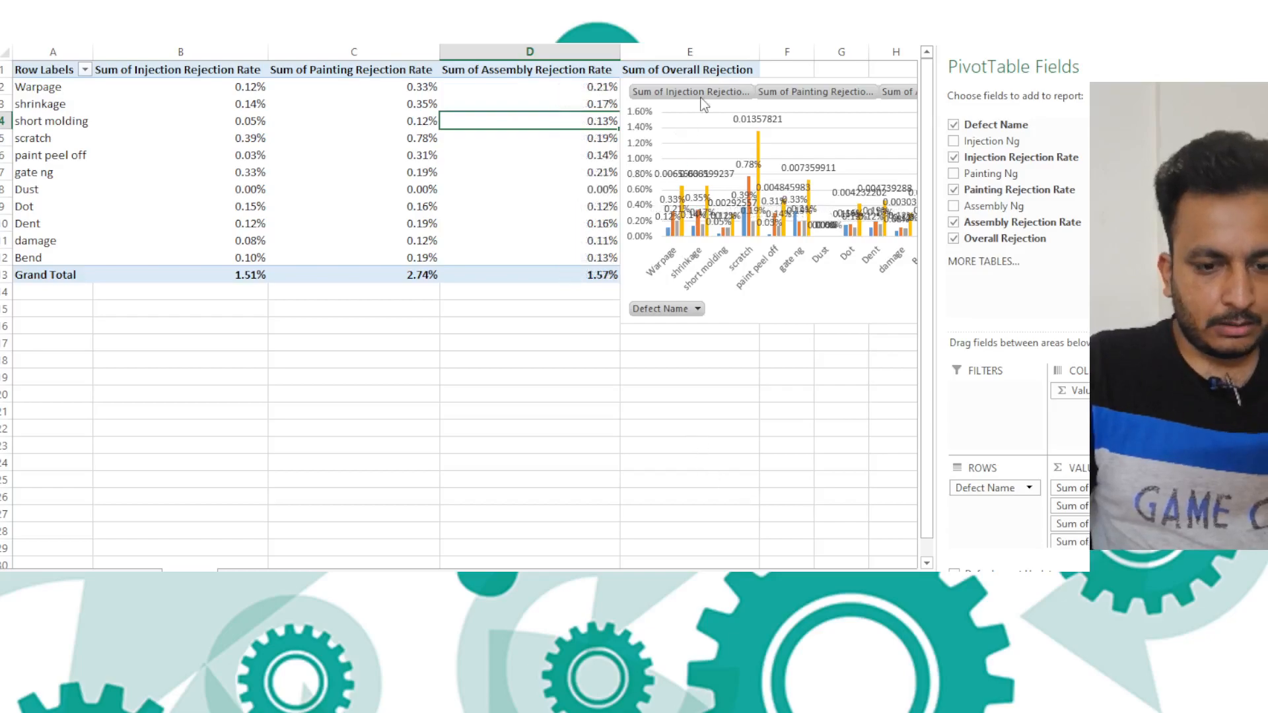
pyautogui.moveTo(753, 315); pyautogui.dragTo(686, 445)
pyautogui.click(717, 161)
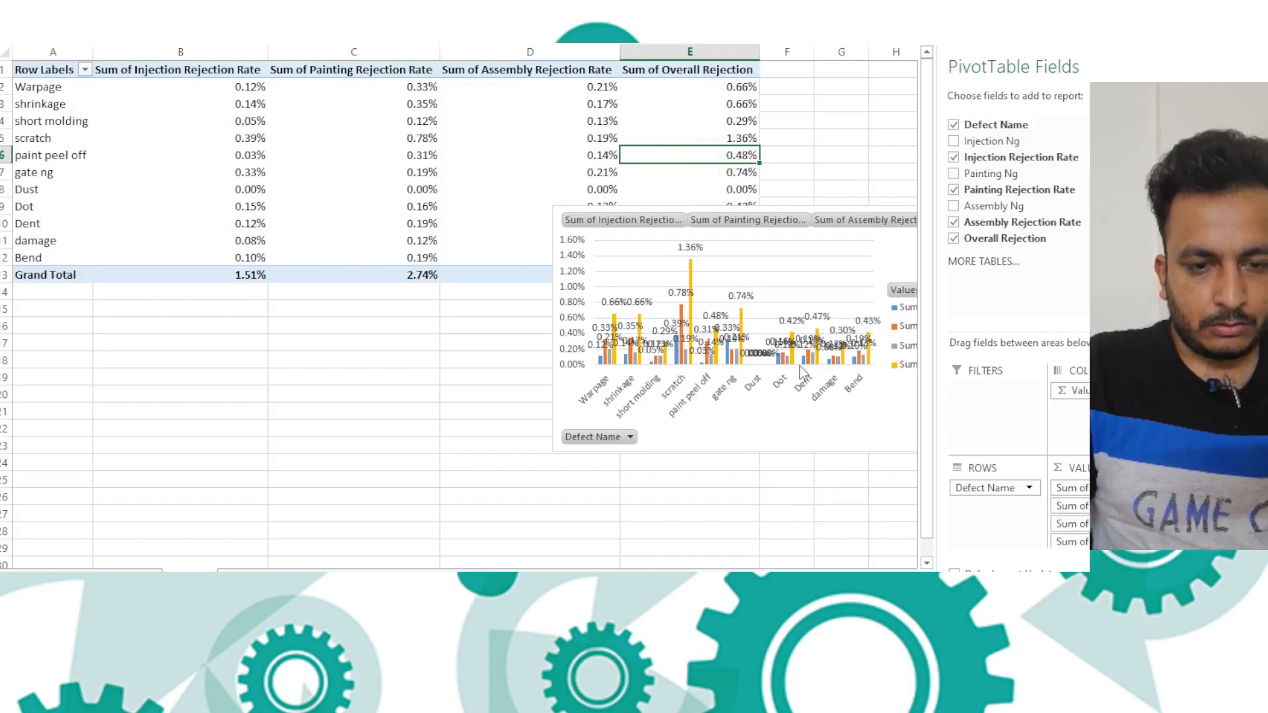
# Remove the chart's data labels and convert it to a combo with stacked process-rate columns and an Overall Rejection line on the secondary axis
pyautogui.click(764, 449)
pyautogui.moveTo(764, 455); pyautogui.dragTo(261, 317)
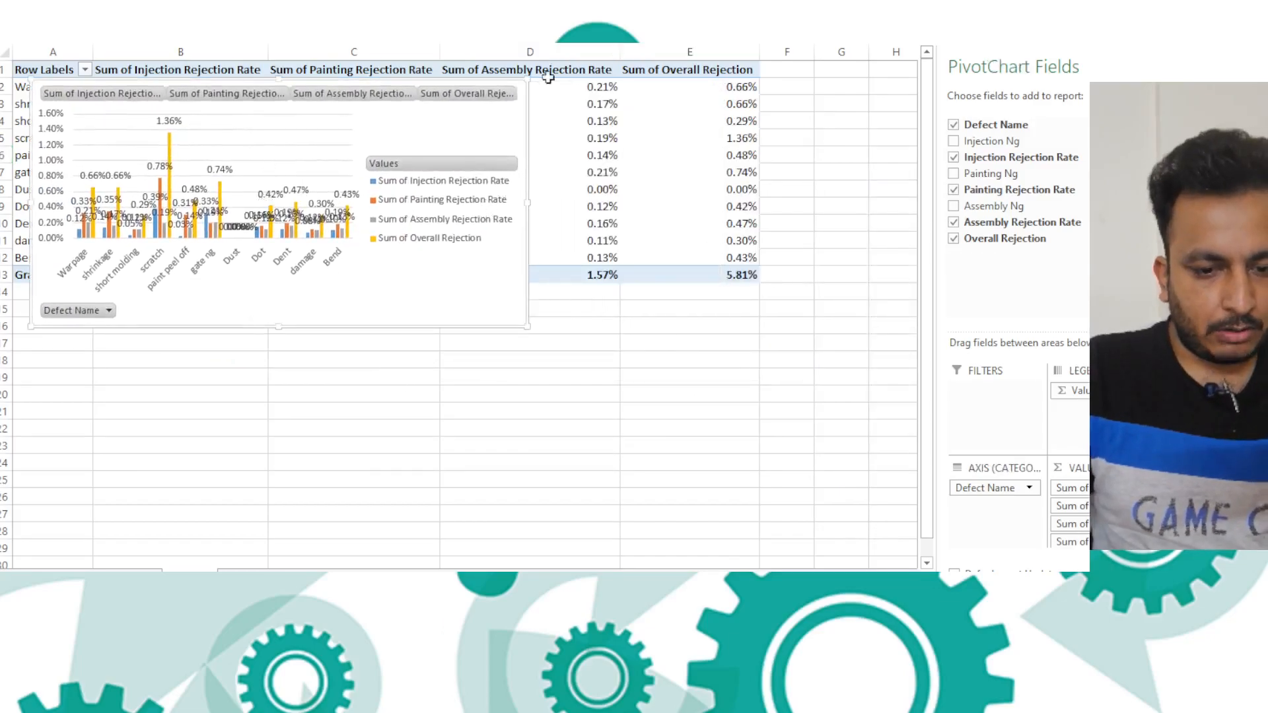
pyautogui.click(588, 161)
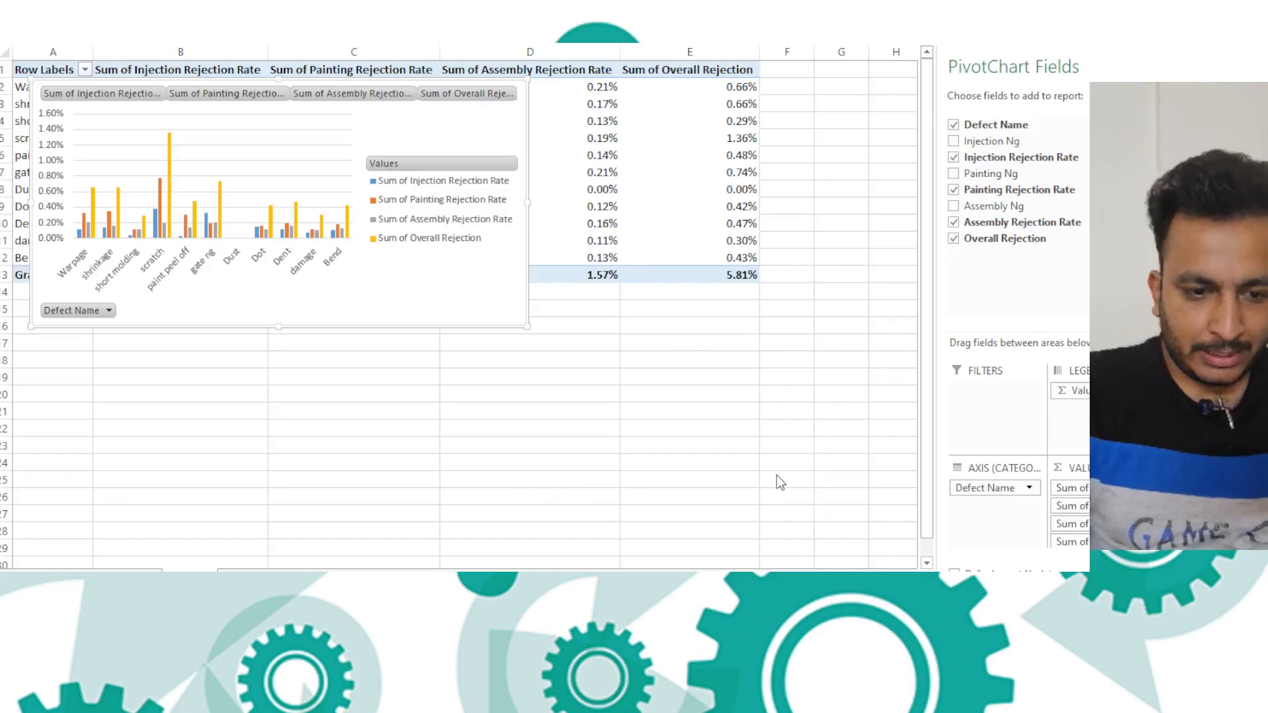
pyautogui.click(734, 529)
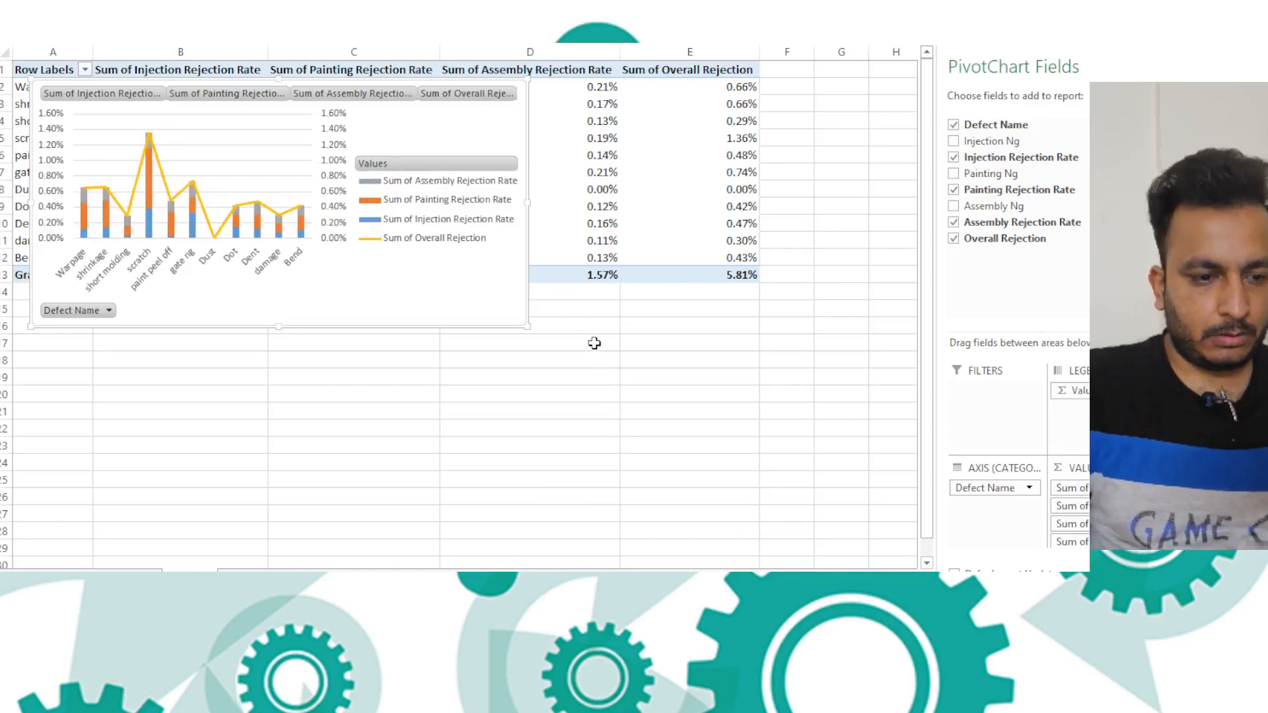
# Enlarge and reposition the combo chart, and sort the defects in descending order of Overall Rejection
pyautogui.moveTo(528, 326); pyautogui.dragTo(648, 532)
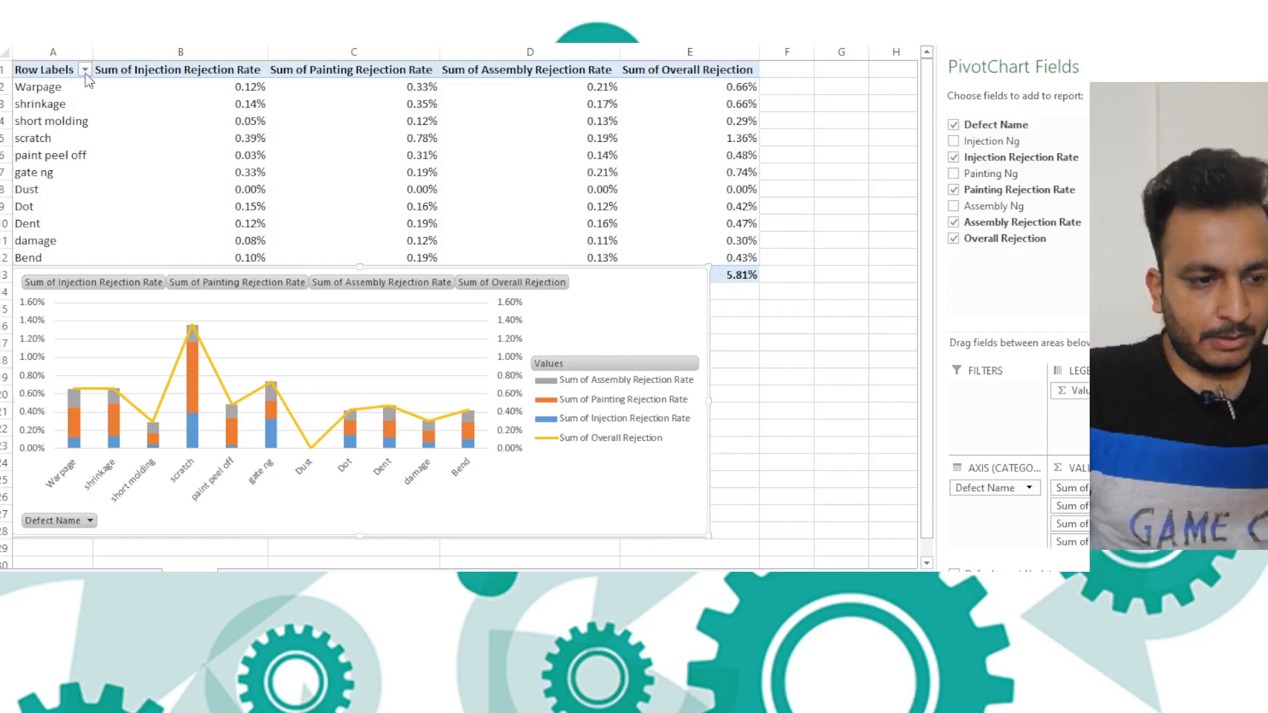
pyautogui.press('Escape')
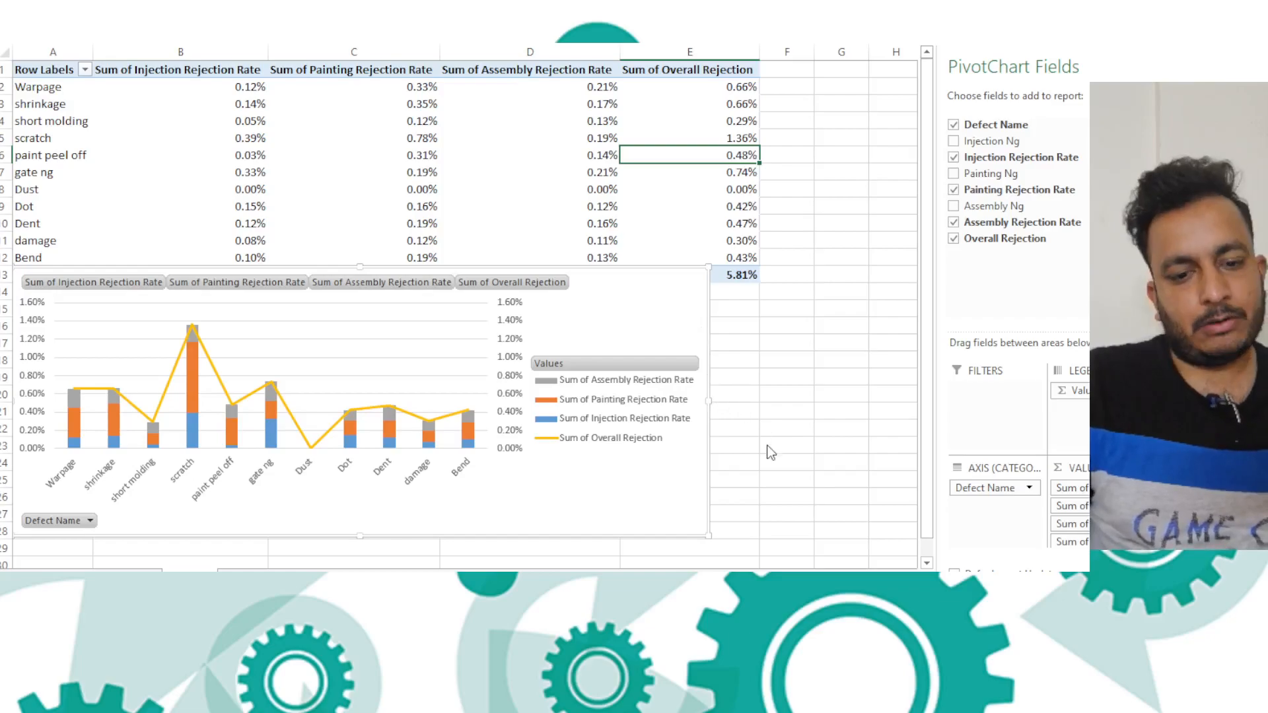
pyautogui.hotkey('ctrl', 'z')
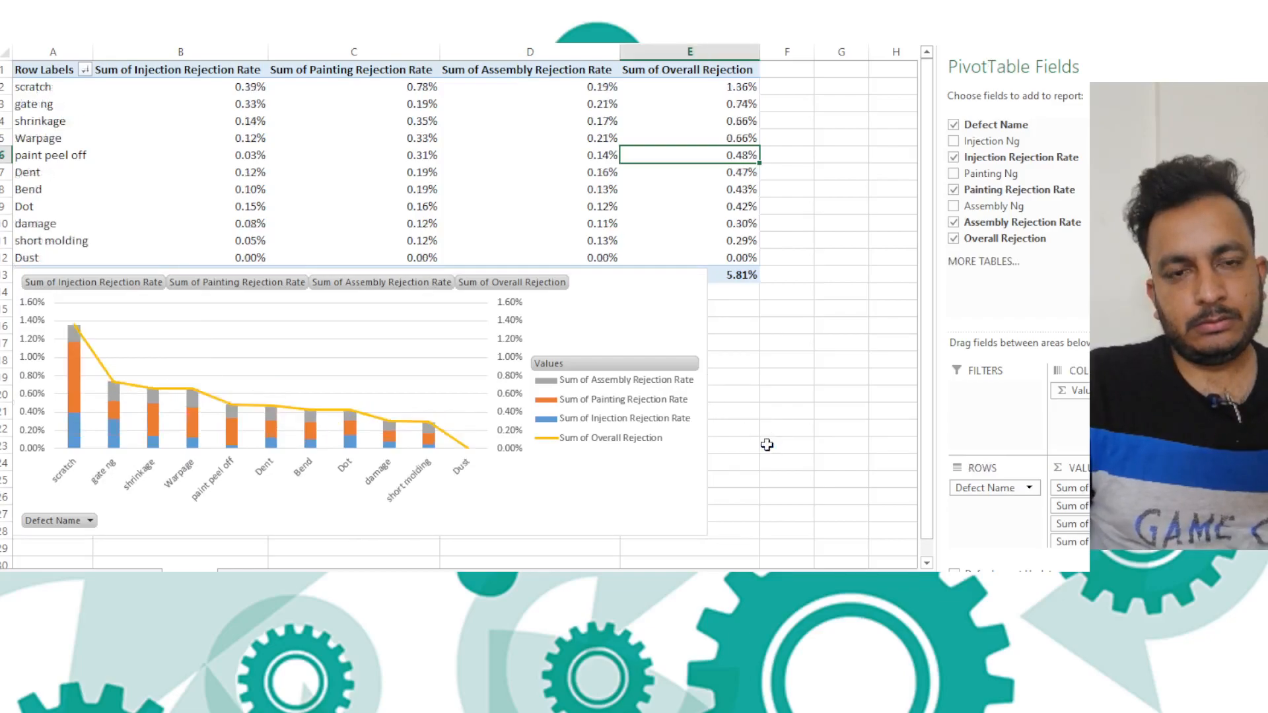
pyautogui.moveTo(702, 495); pyautogui.dragTo(690, 278)
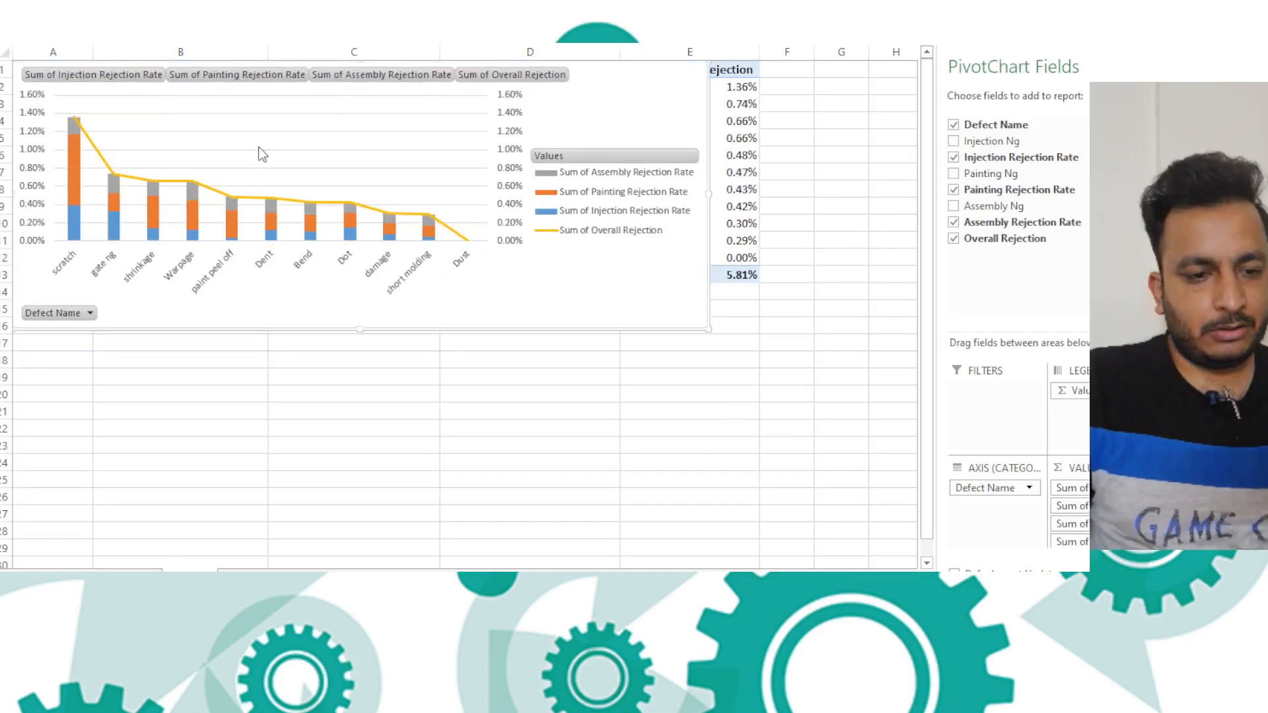
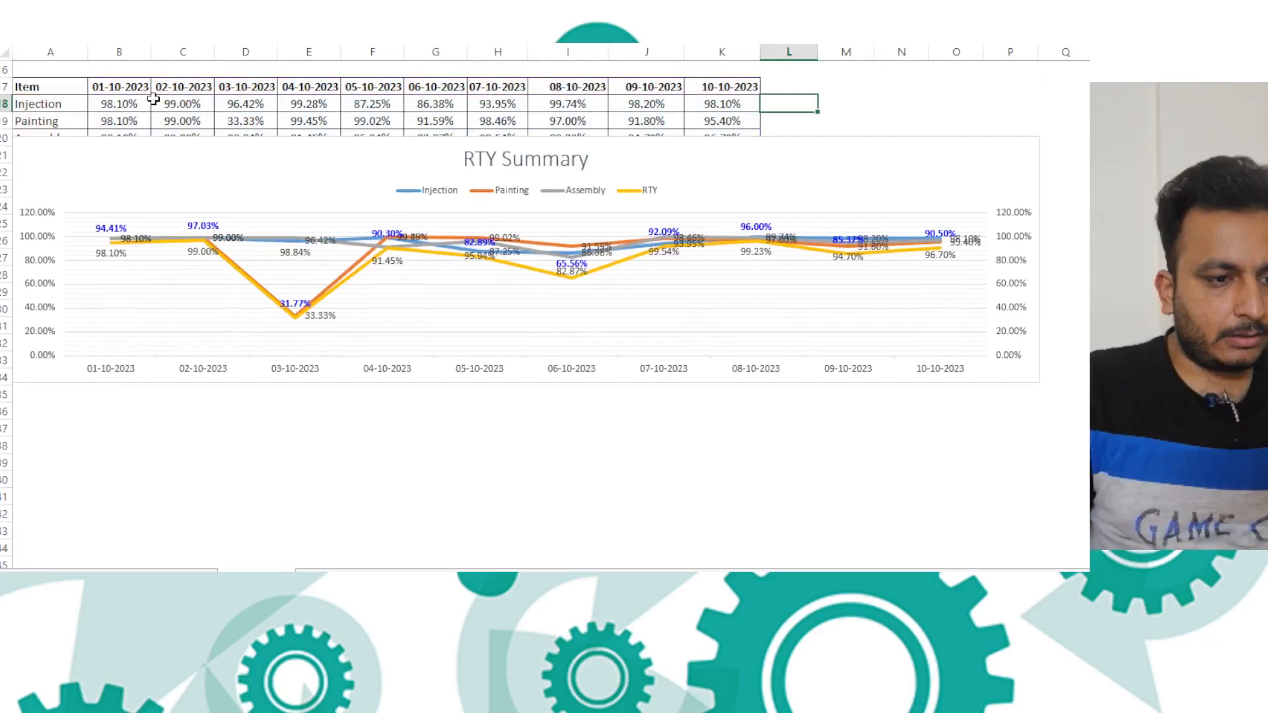
# Move the RTY Summary chart down so that it clears the daily yield table above it
pyautogui.click(134, 102)
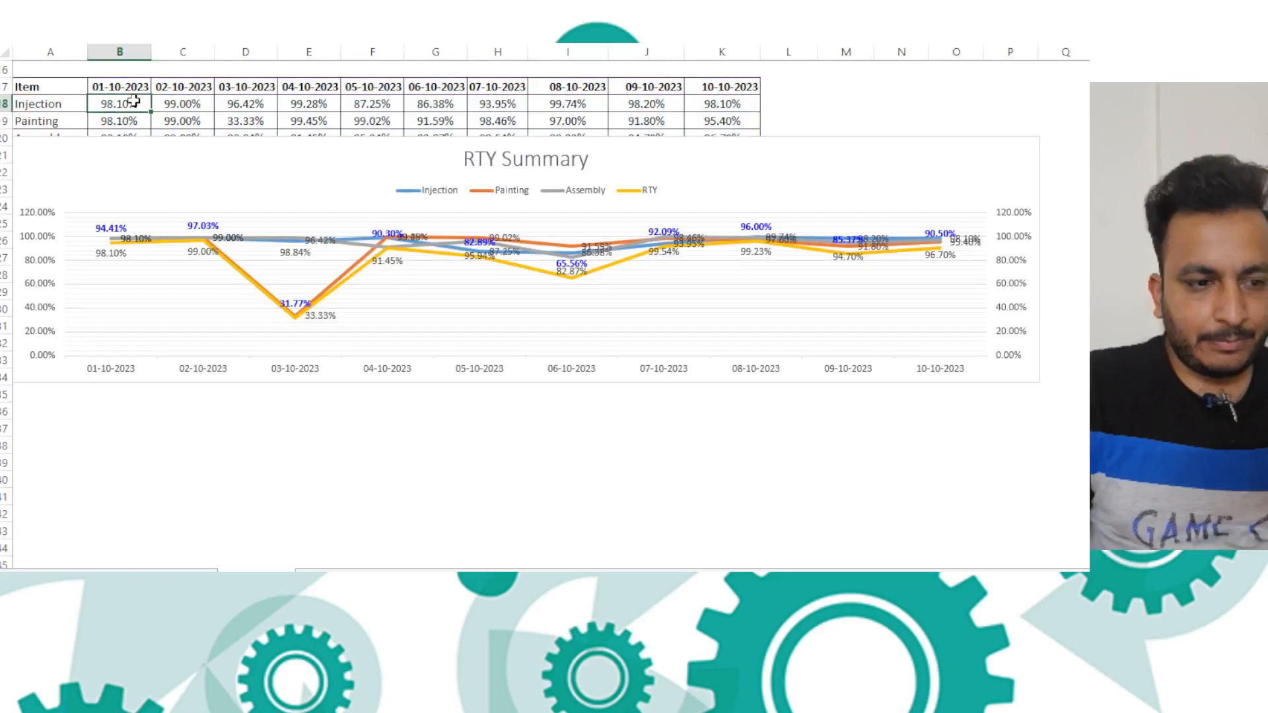
pyautogui.click(797, 154)
pyautogui.moveTo(792, 165); pyautogui.dragTo(802, 266)
pyautogui.click(804, 210)
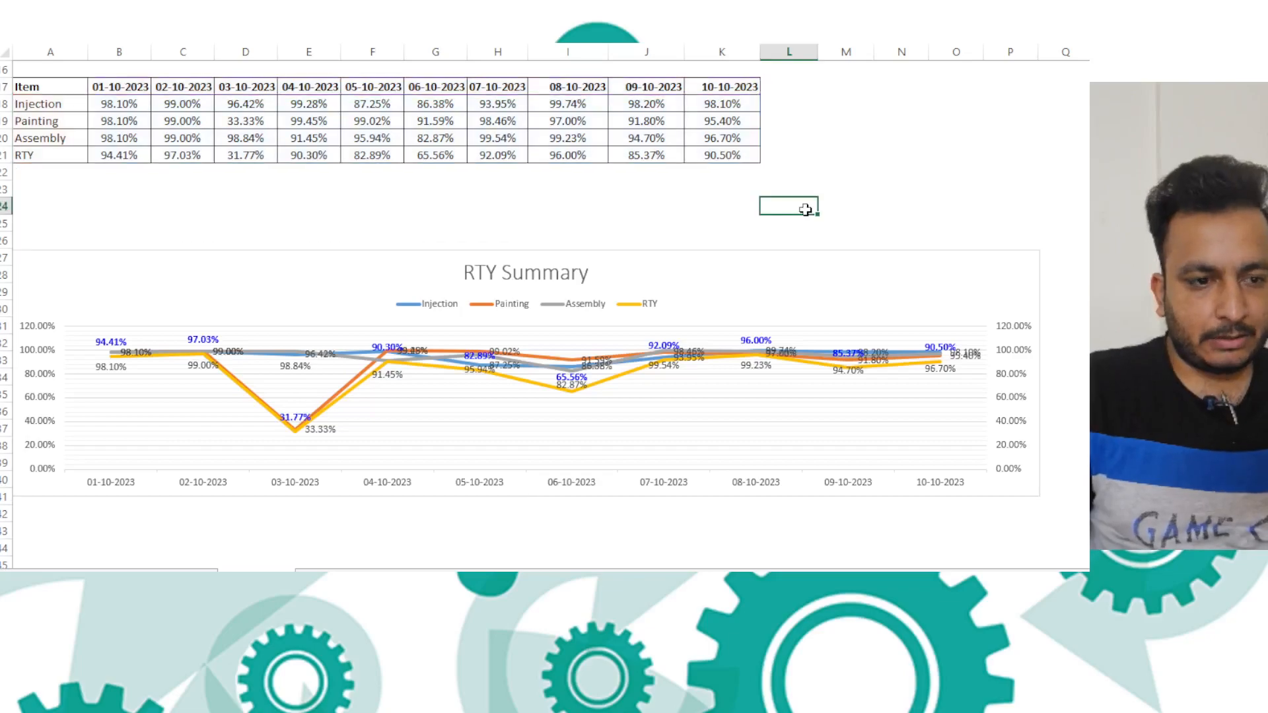
# Check the Injection row of the RTY table against the daily dates on the Injection Molding production summary sheet
pyautogui.click(118, 109)
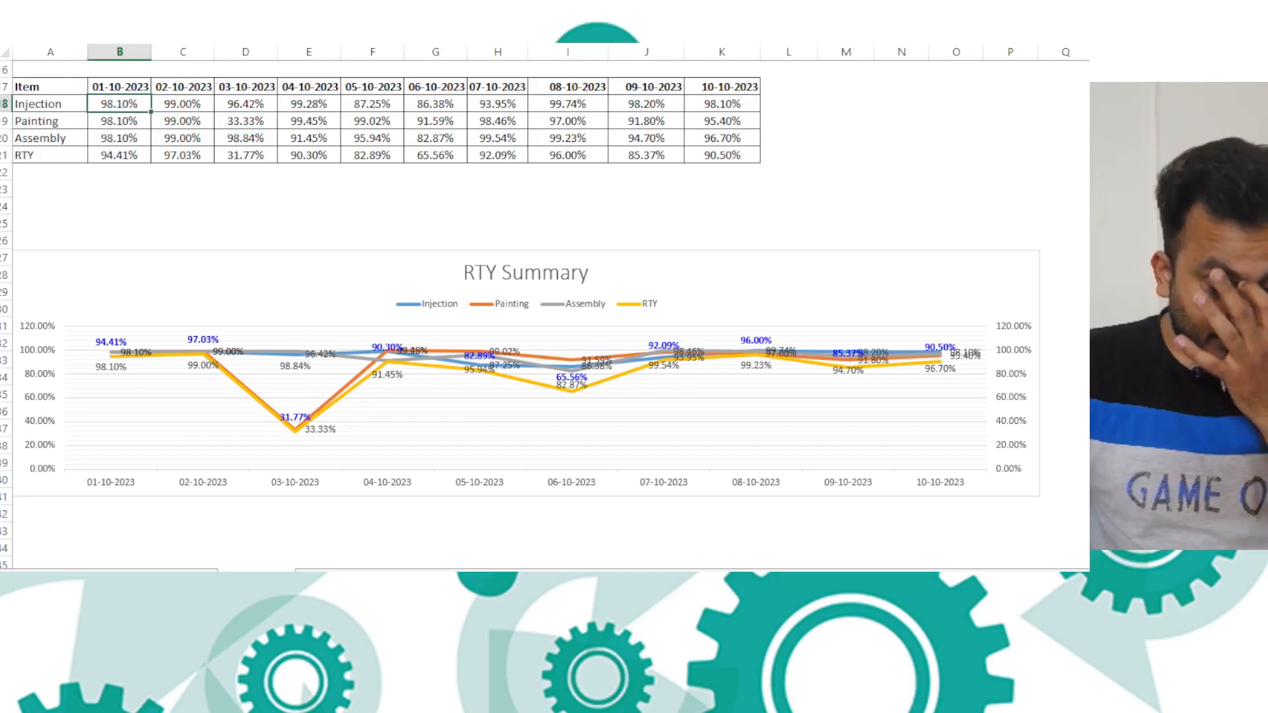
pyautogui.click(313, 576)
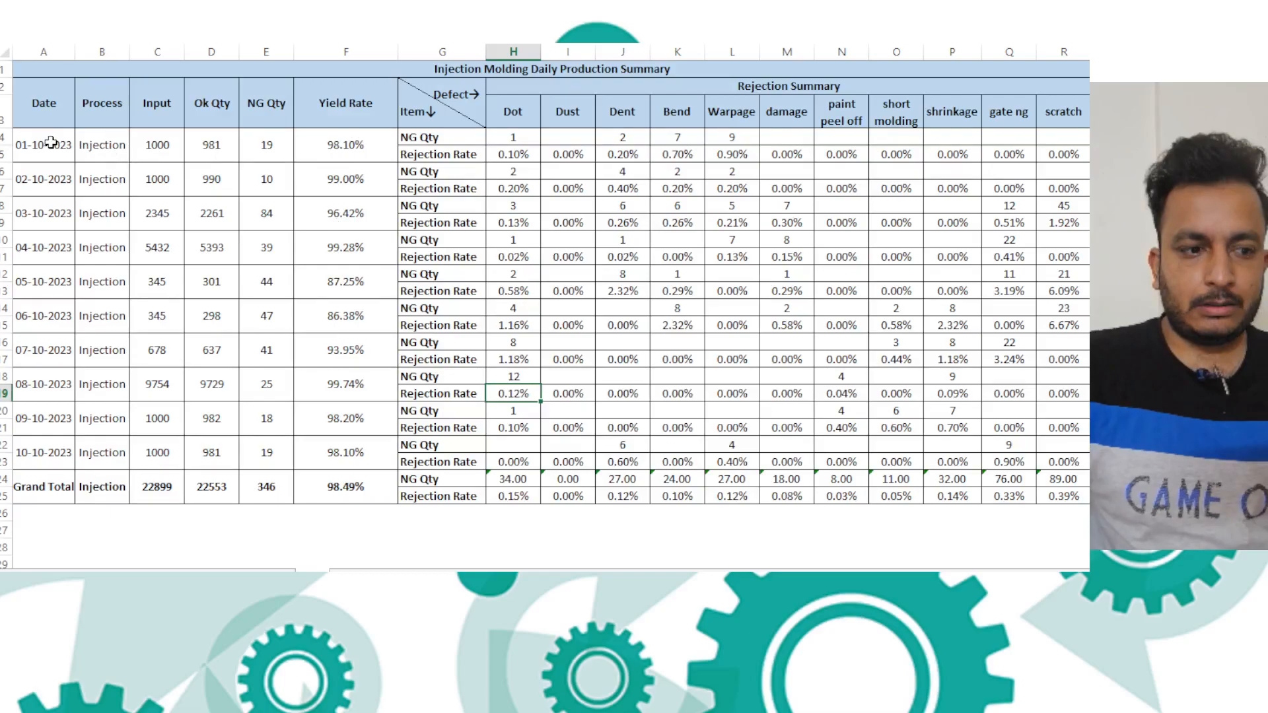
pyautogui.moveTo(46, 142); pyautogui.dragTo(27, 448)
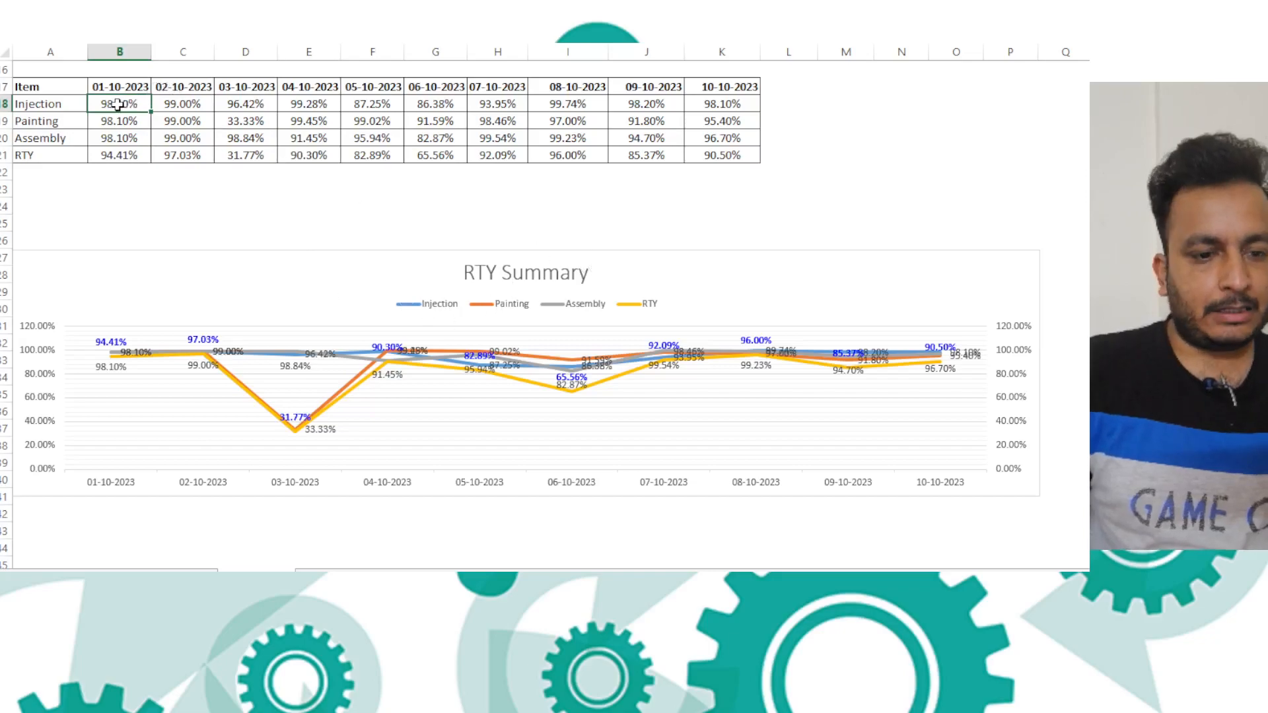
pyautogui.moveTo(119, 104); pyautogui.dragTo(444, 113)
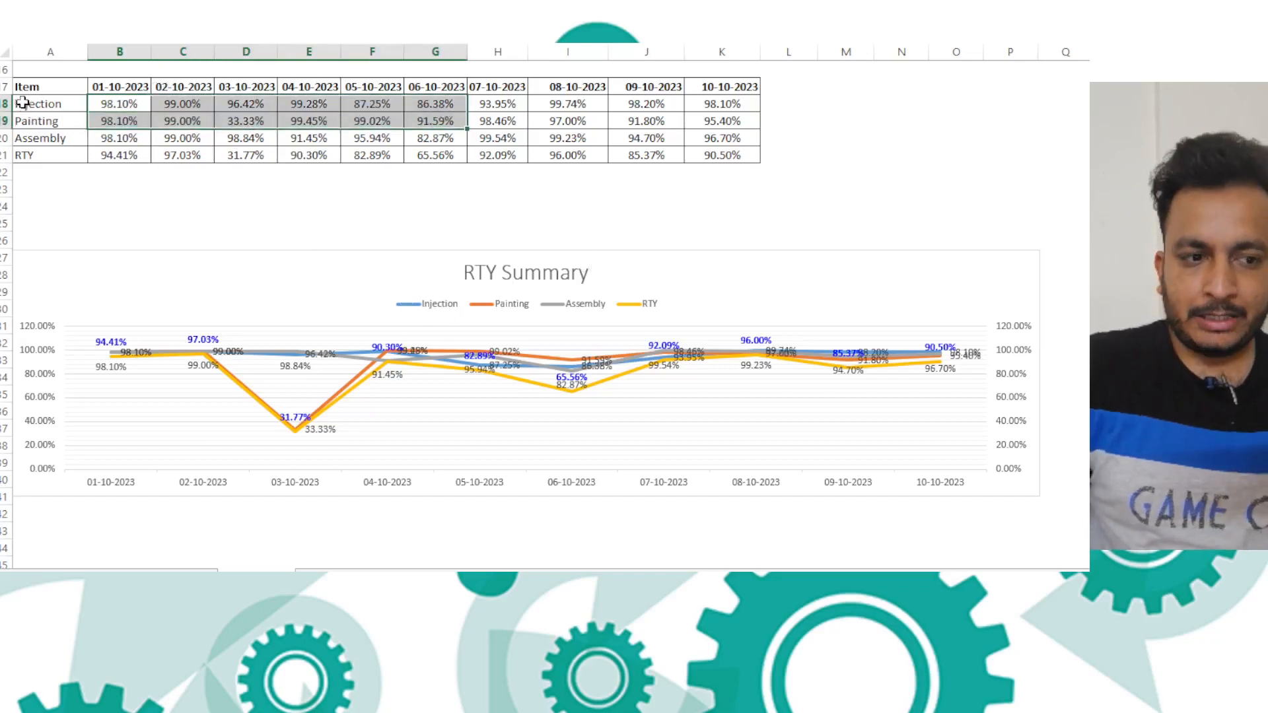
# Inspect the RTY formula for 01-10-2023, and set the Painting yield for 03-10-2023 to 75% in the RTY table
pyautogui.doubleClick(126, 155)
pyautogui.press('Escape')
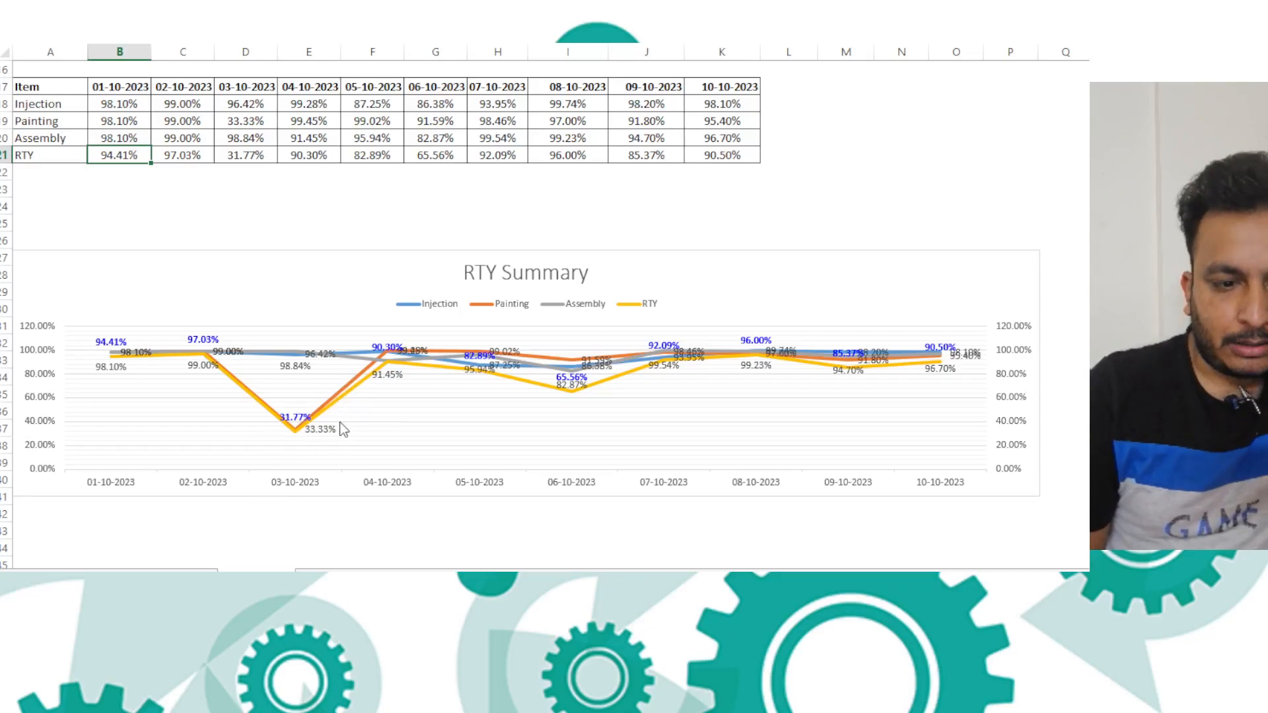
pyautogui.click(256, 122)
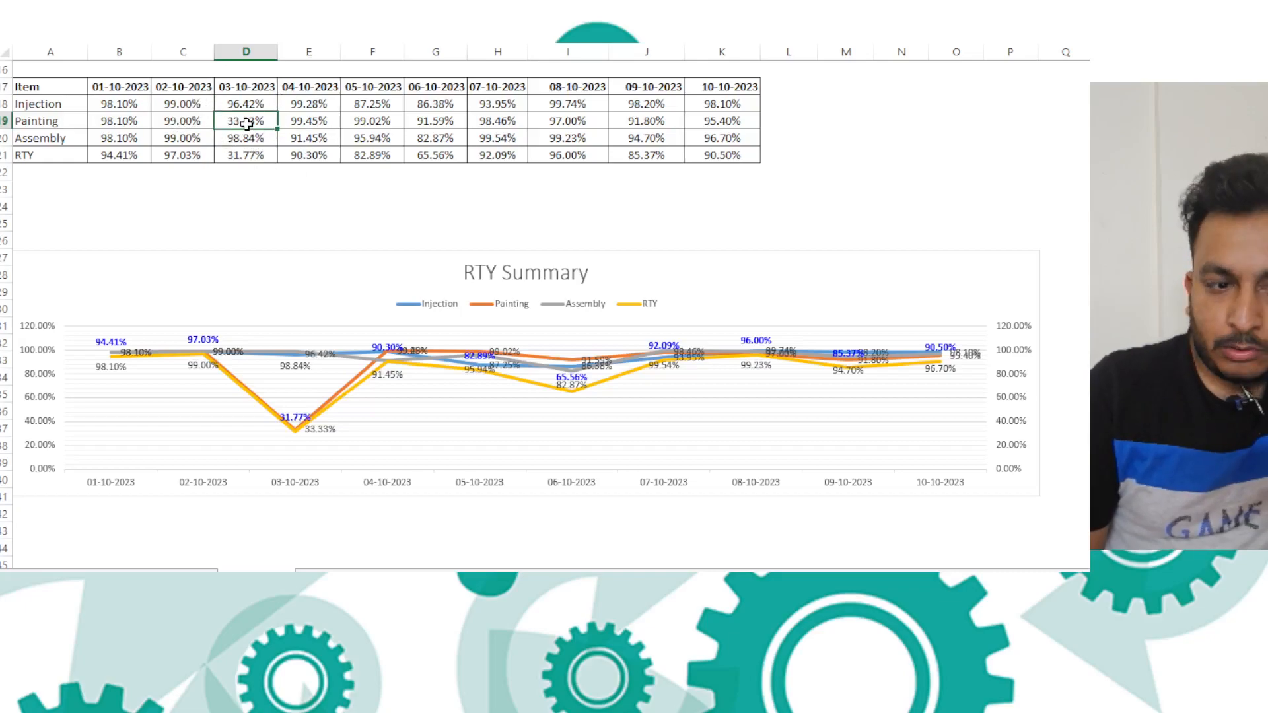
pyautogui.write('75%')
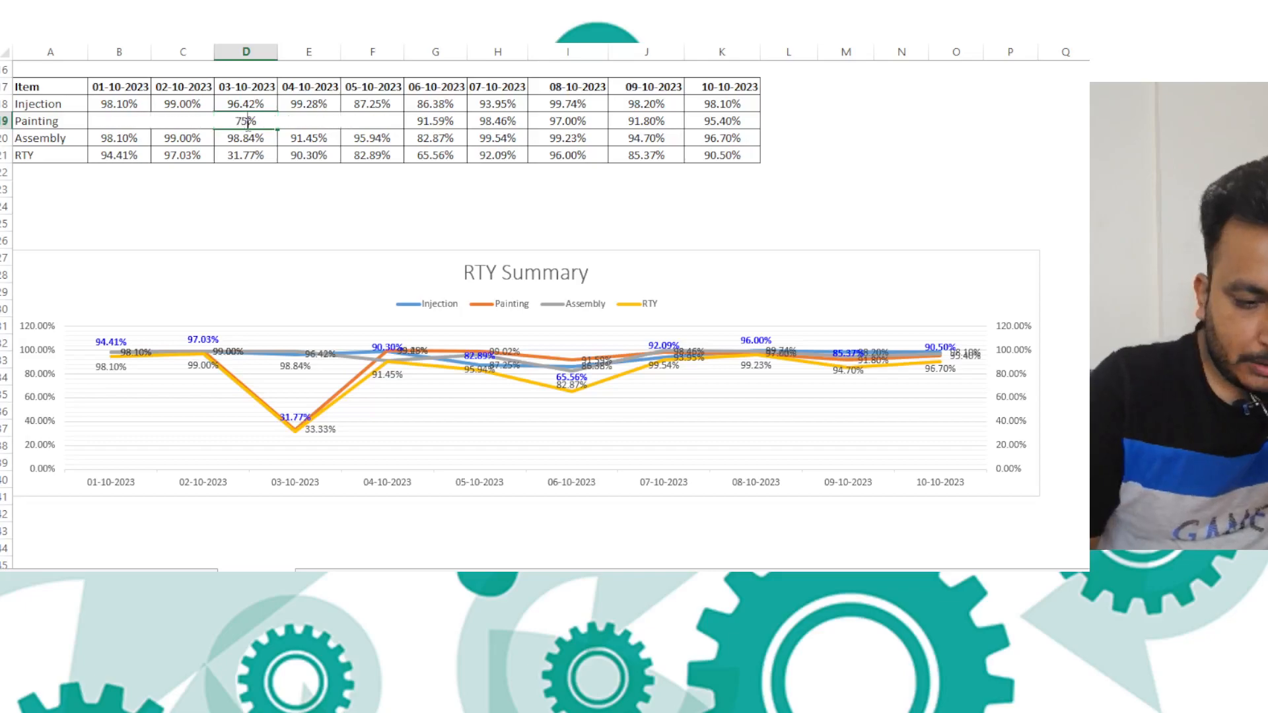
pyautogui.press('Return')
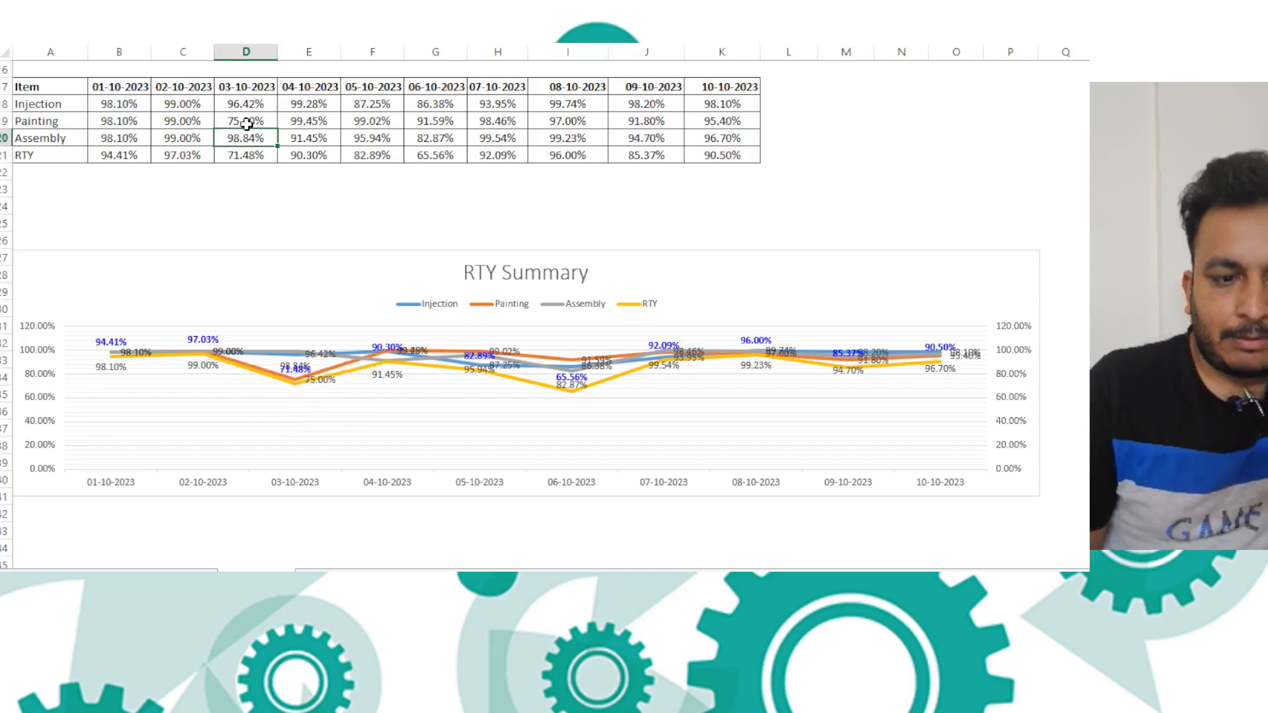
pyautogui.click(256, 157)
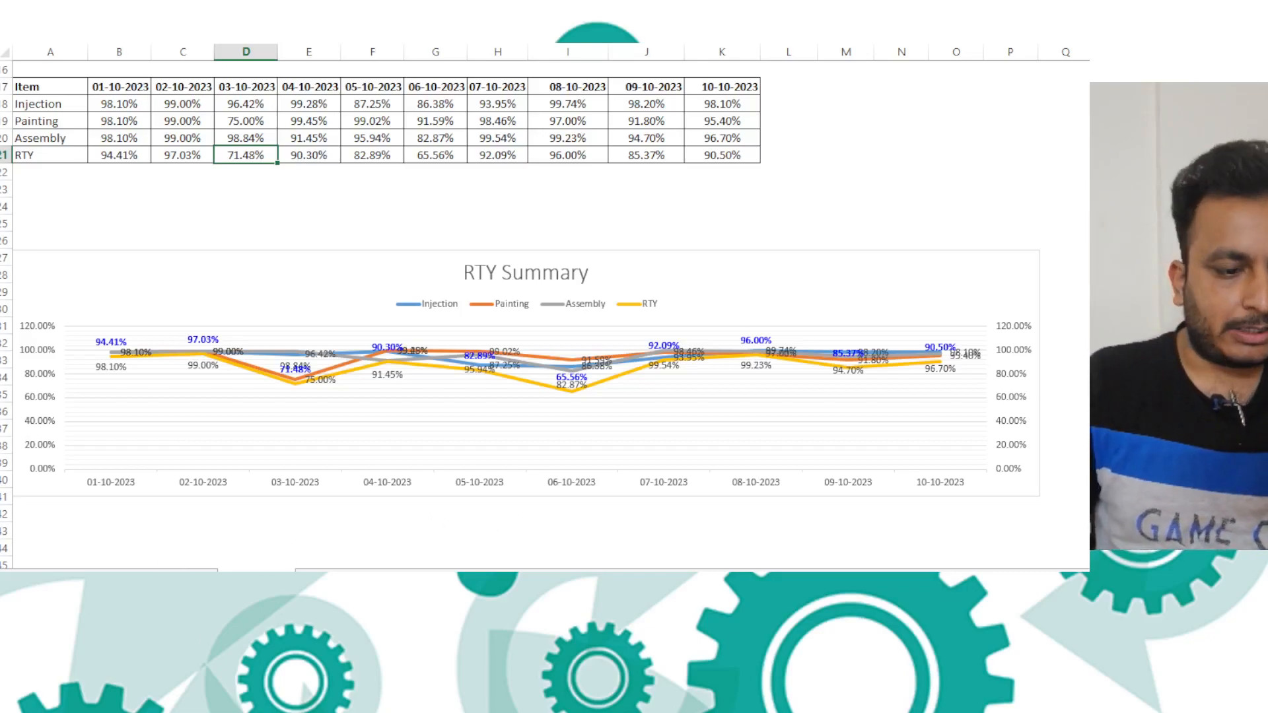
# Go to the workbook's Through Put Rate cover sheet
pyautogui.click(190, 576)
pyautogui.click(120, 576)
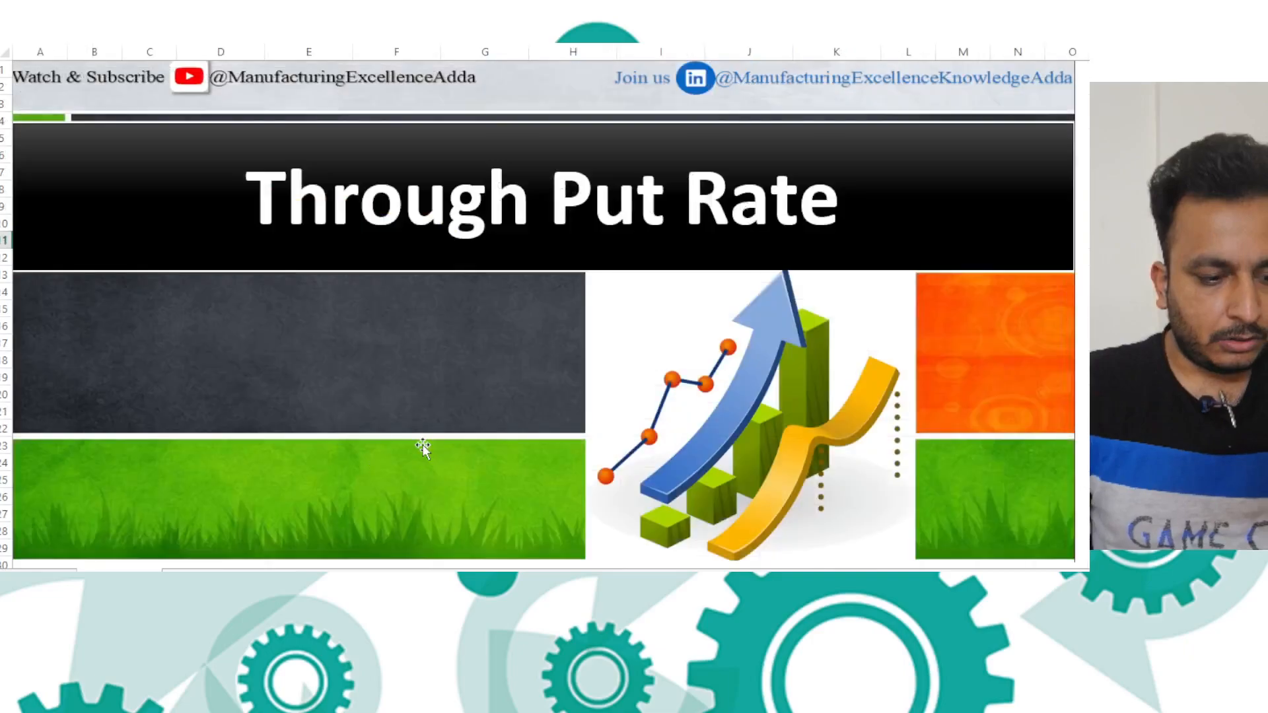